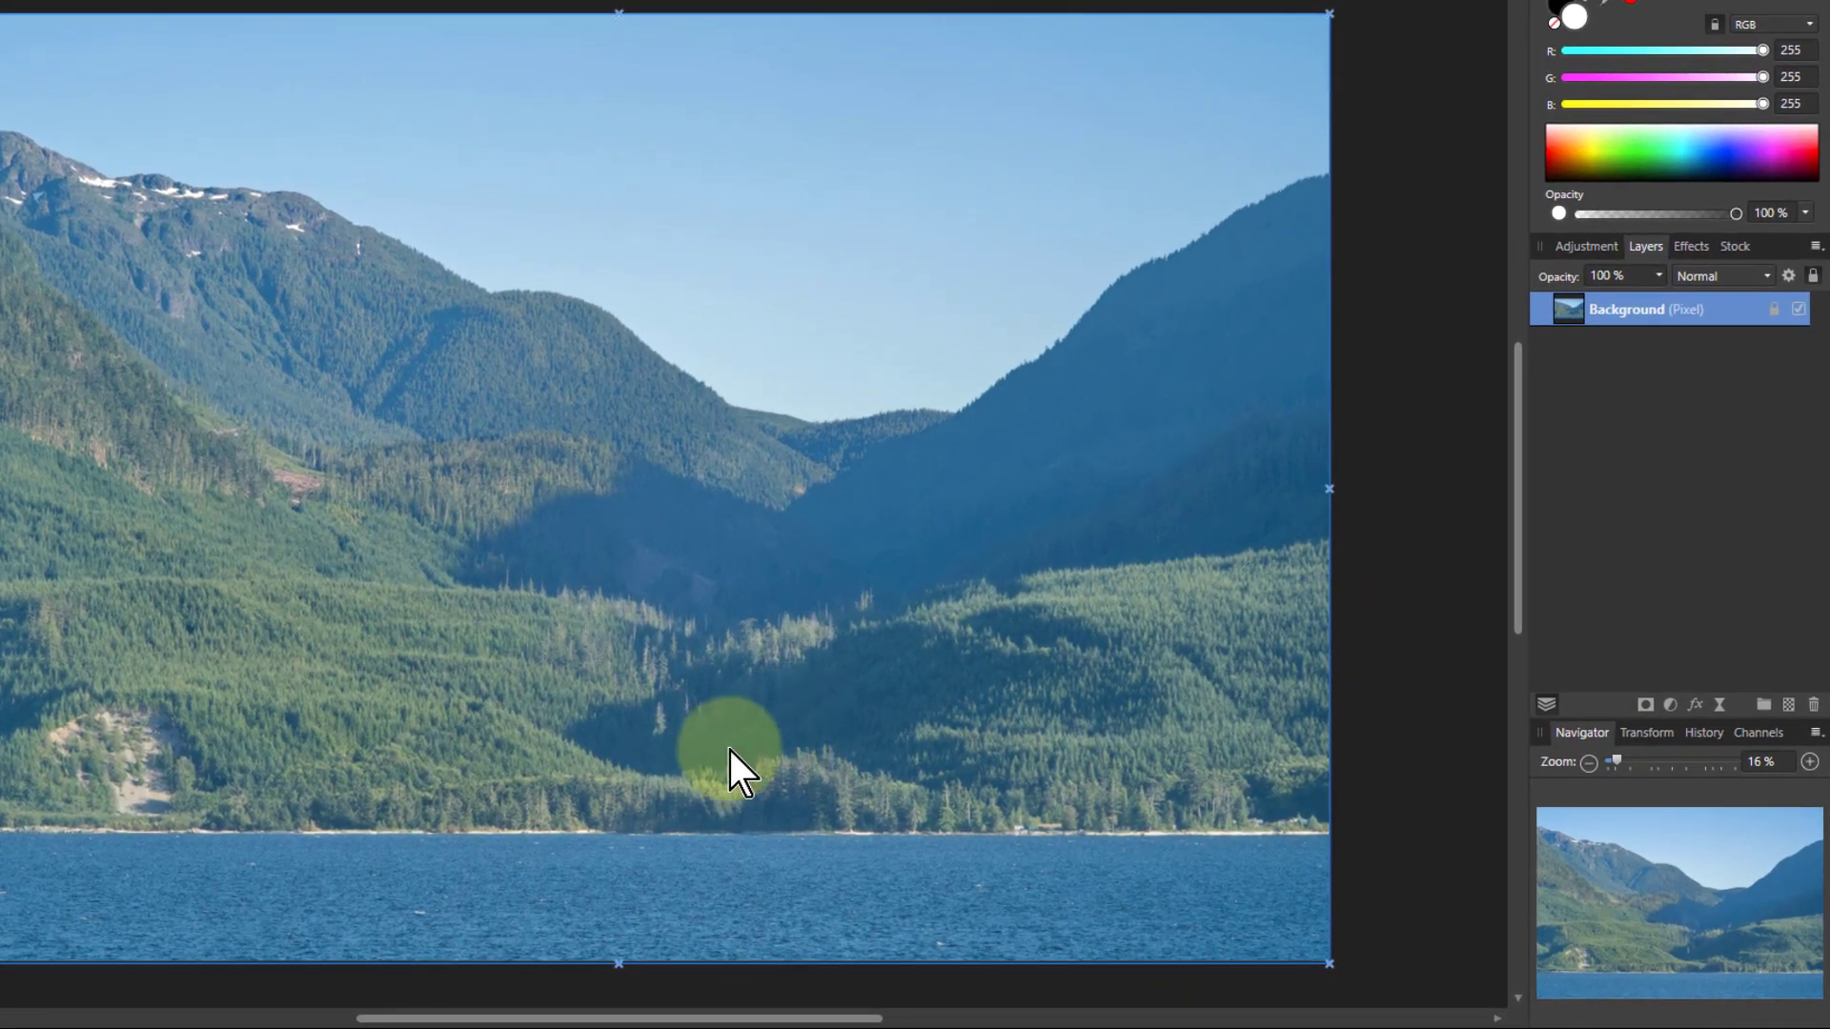
# Add a Channel Mixer adjustment with the Grey colour model to make the landscape black and white
pyautogui.click(1670, 704)
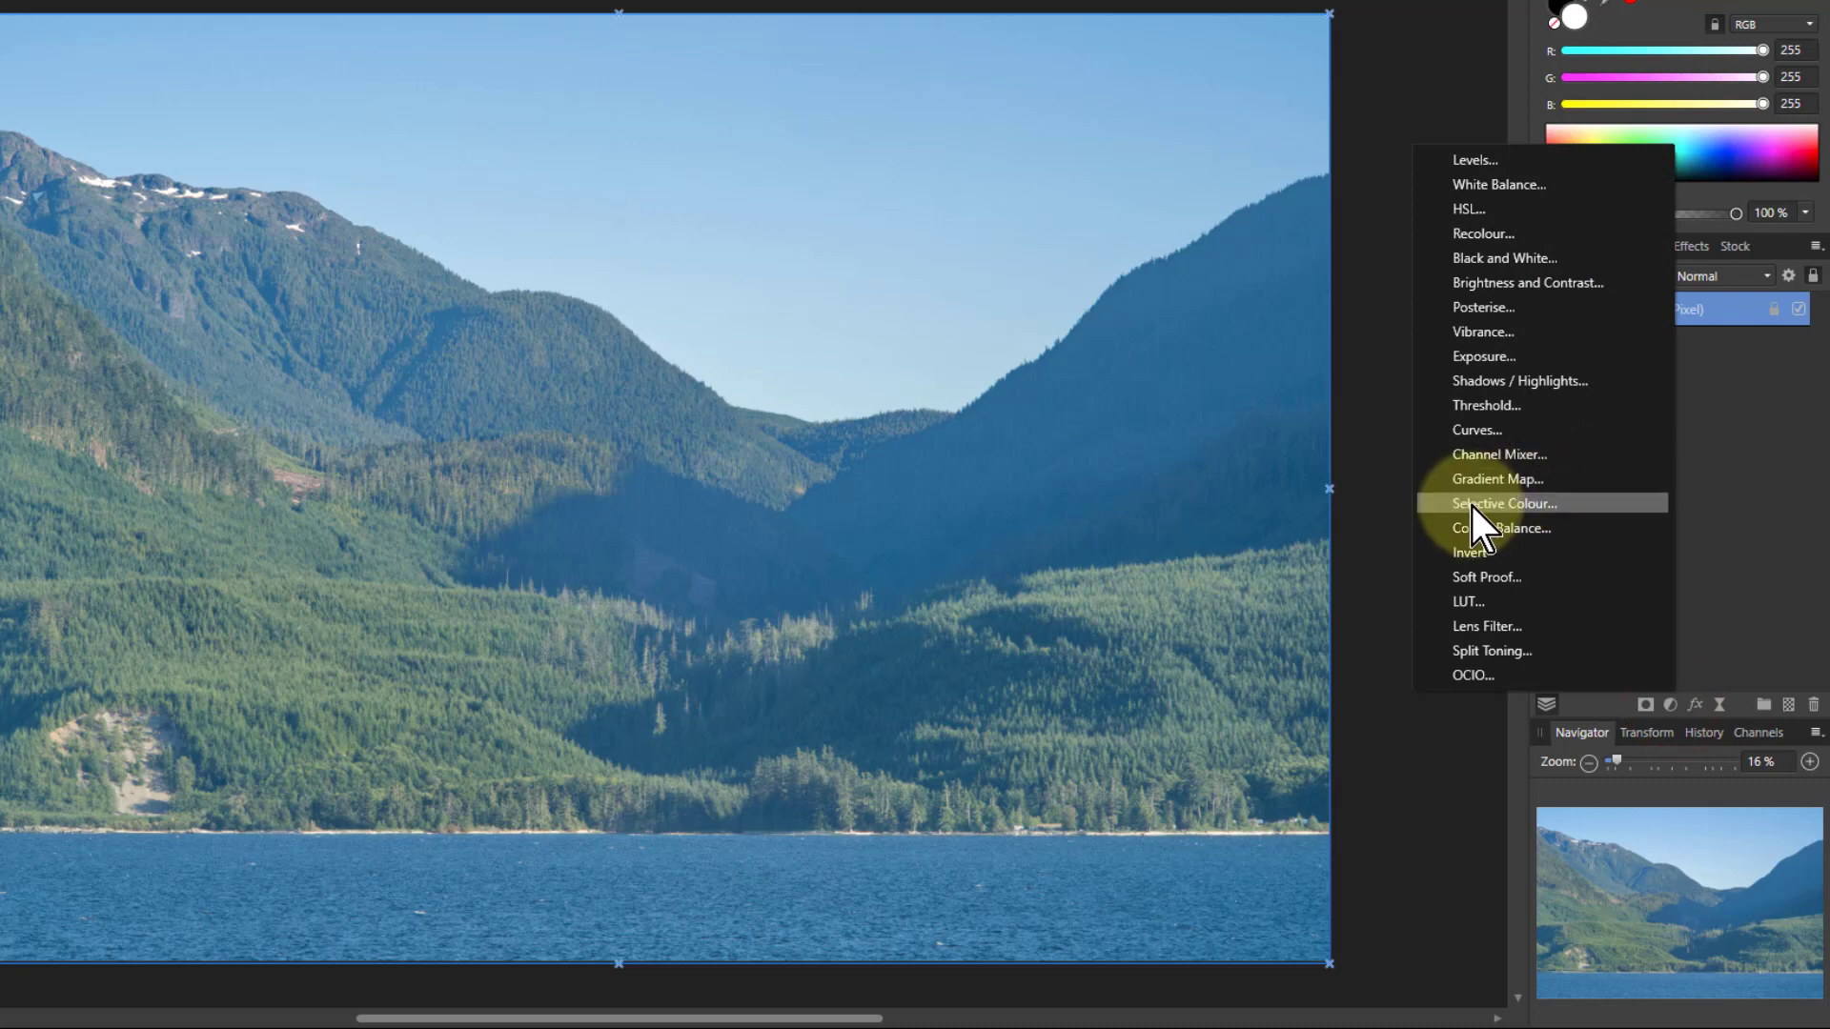
pyautogui.click(1478, 458)
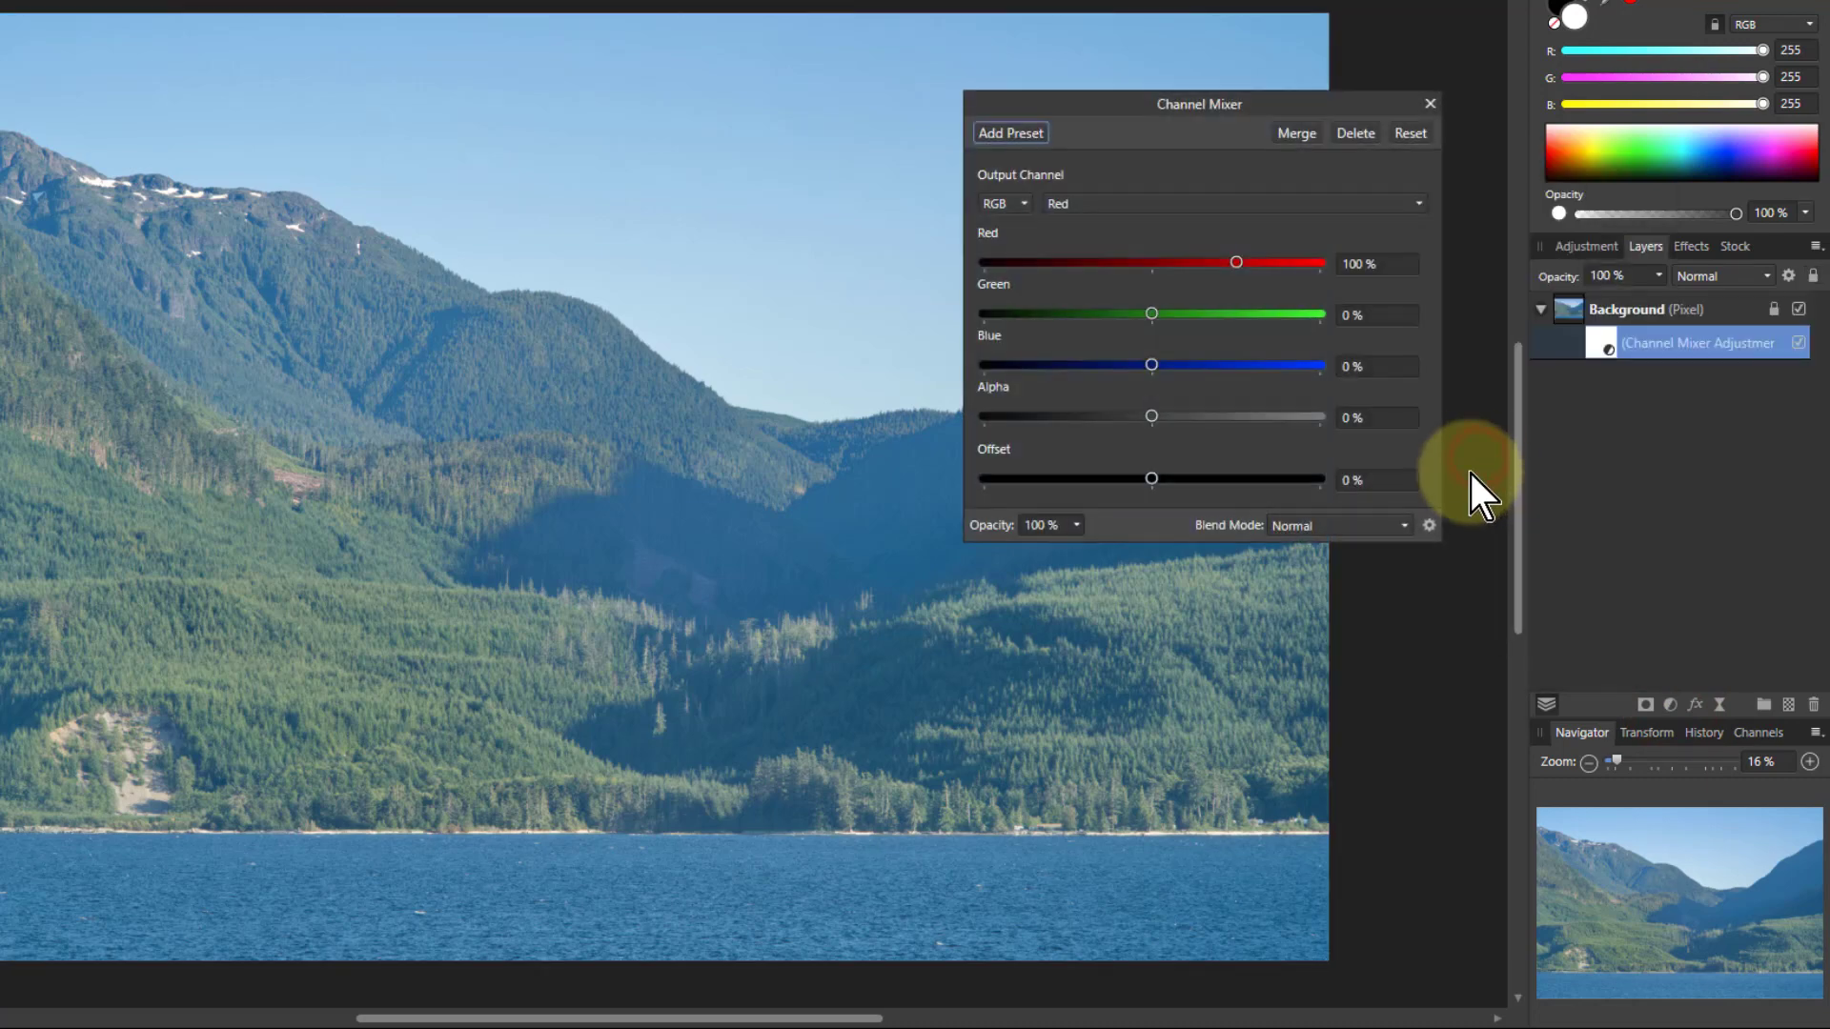
pyautogui.click(999, 204)
pyautogui.click(995, 228)
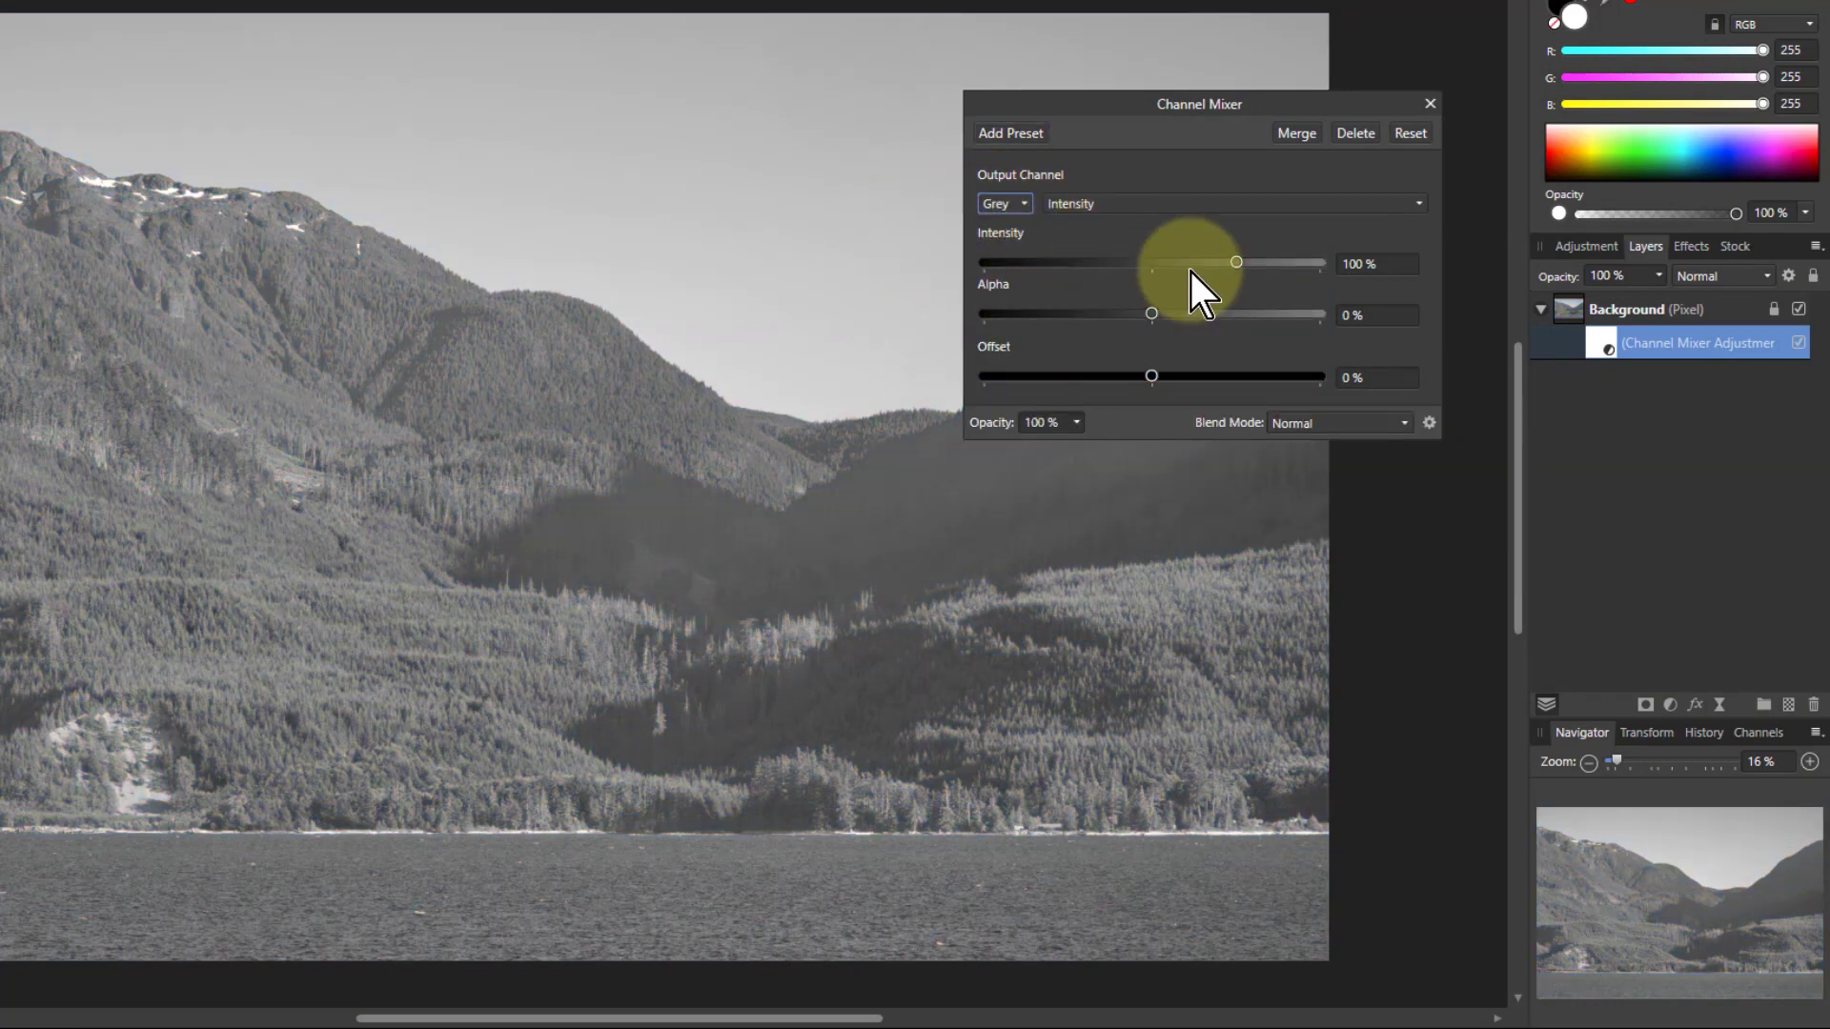
pyautogui.click(1428, 102)
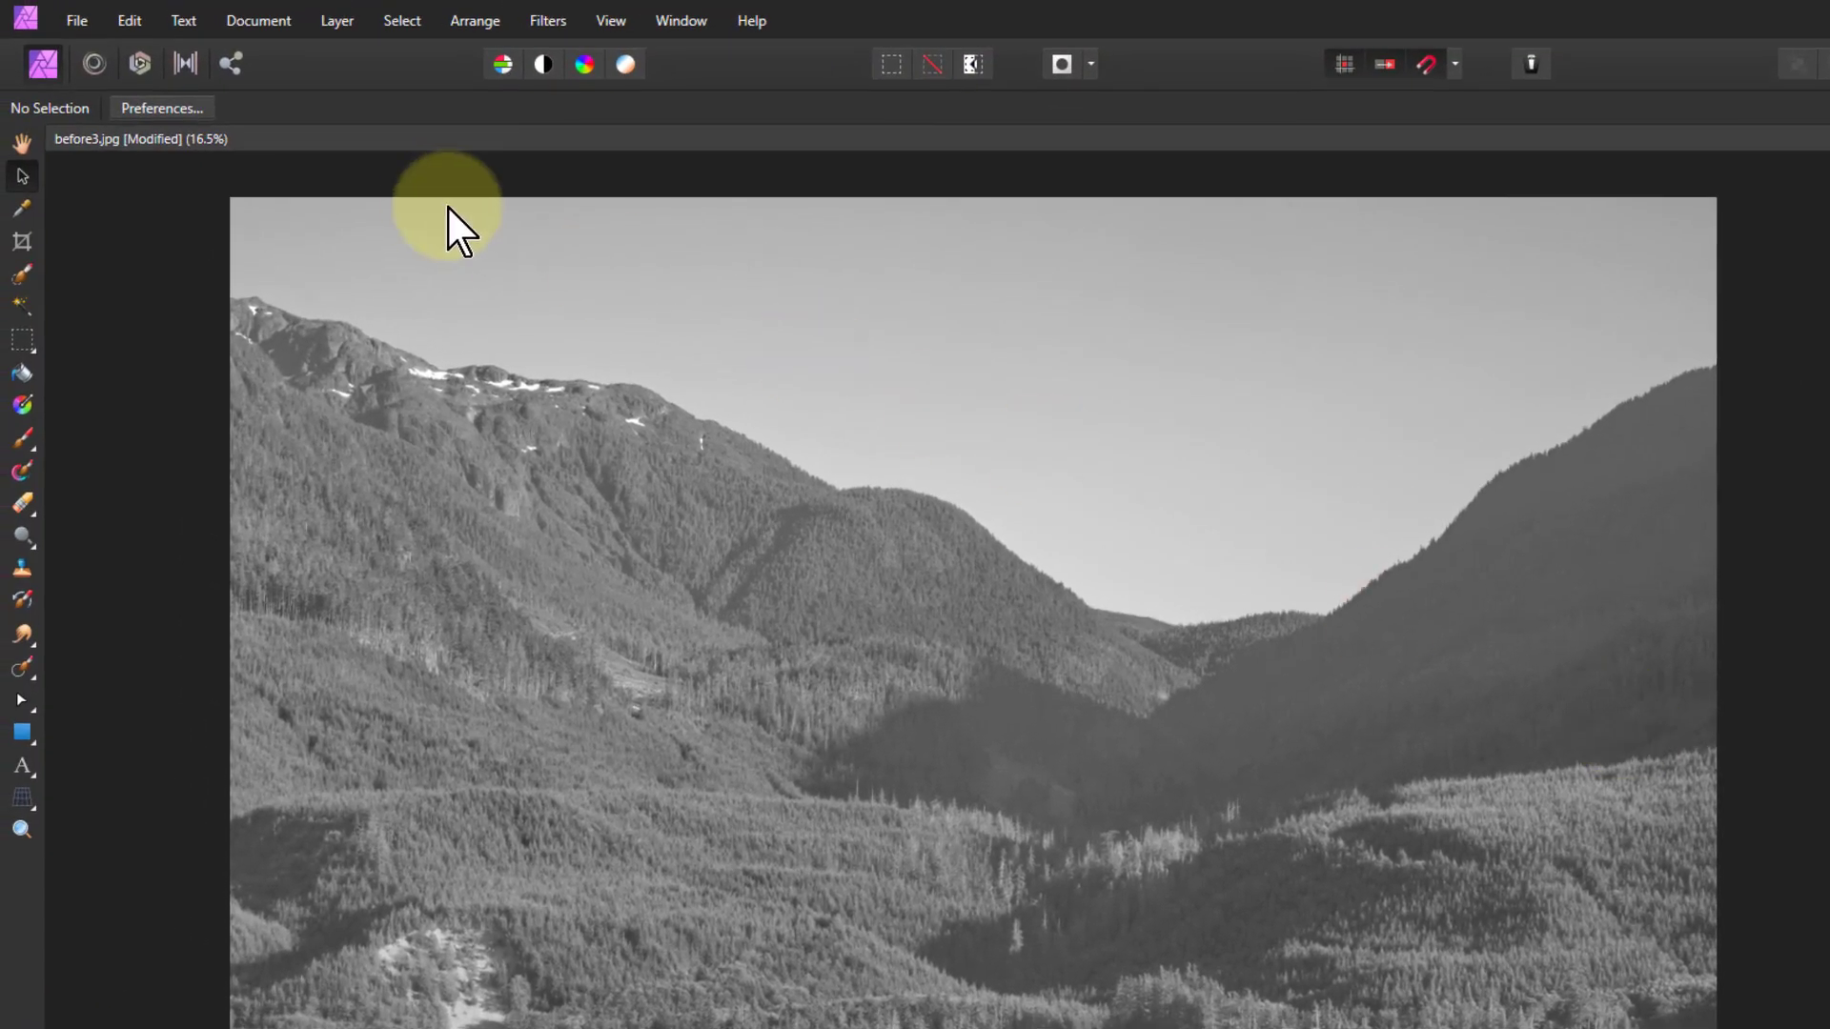
# Crop with the bottom edge dragged below the image, enlarging the canvas to 7744 × 6186 pixels
pyautogui.click(22, 242)
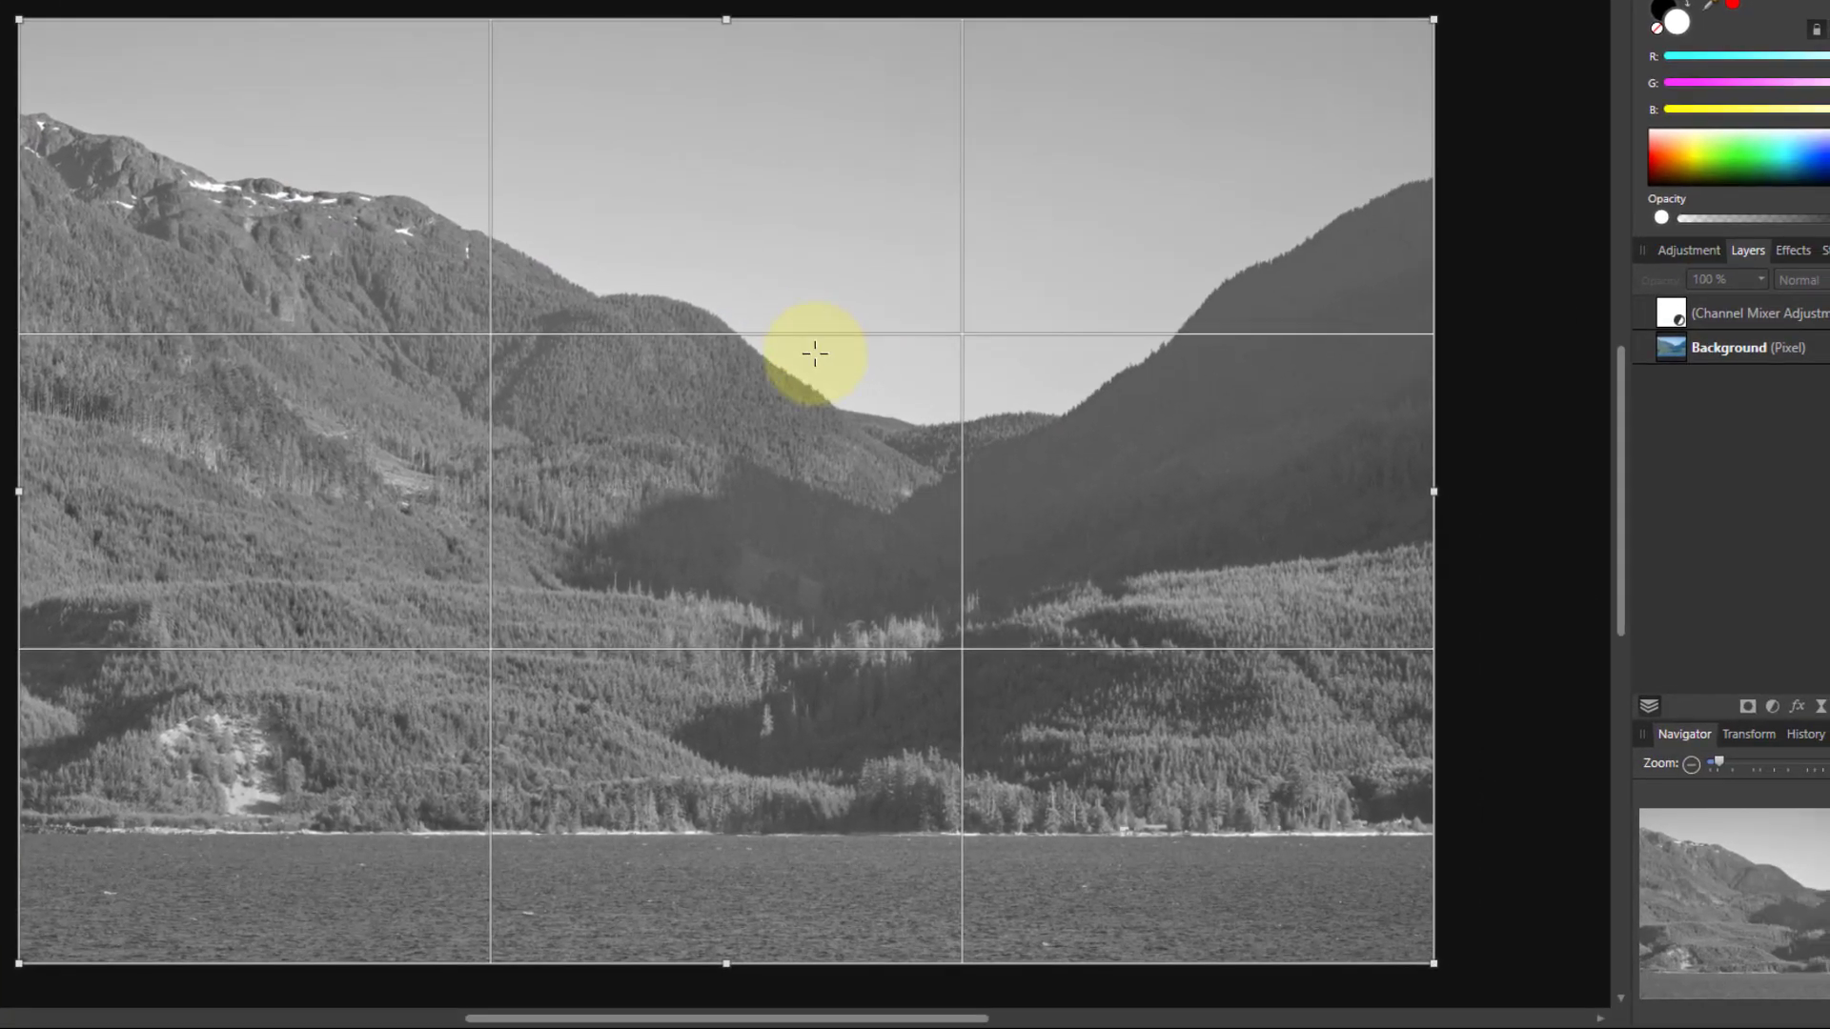
pyautogui.scroll(-2, 815, 353)
pyautogui.moveTo(755, 458); pyautogui.dragTo(765, 462)
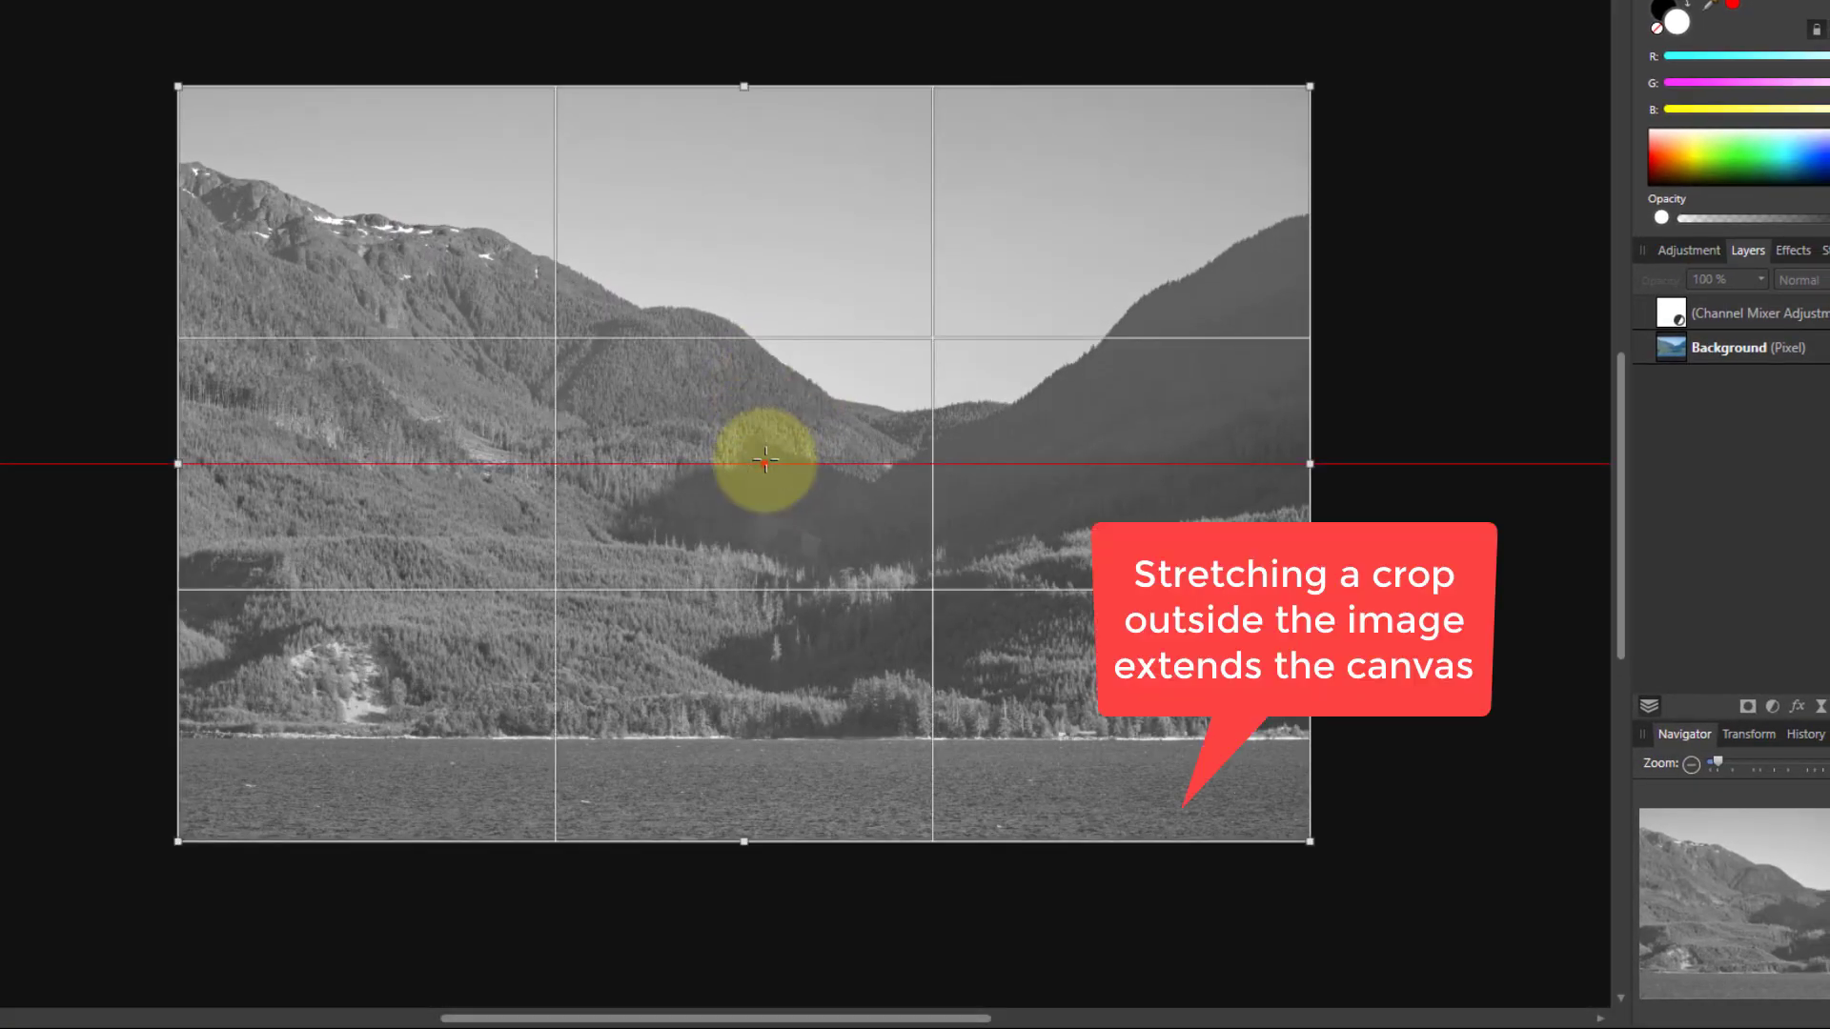
pyautogui.scroll(-1, 752, 519)
pyautogui.moveTo(747, 812); pyautogui.dragTo(743, 957)
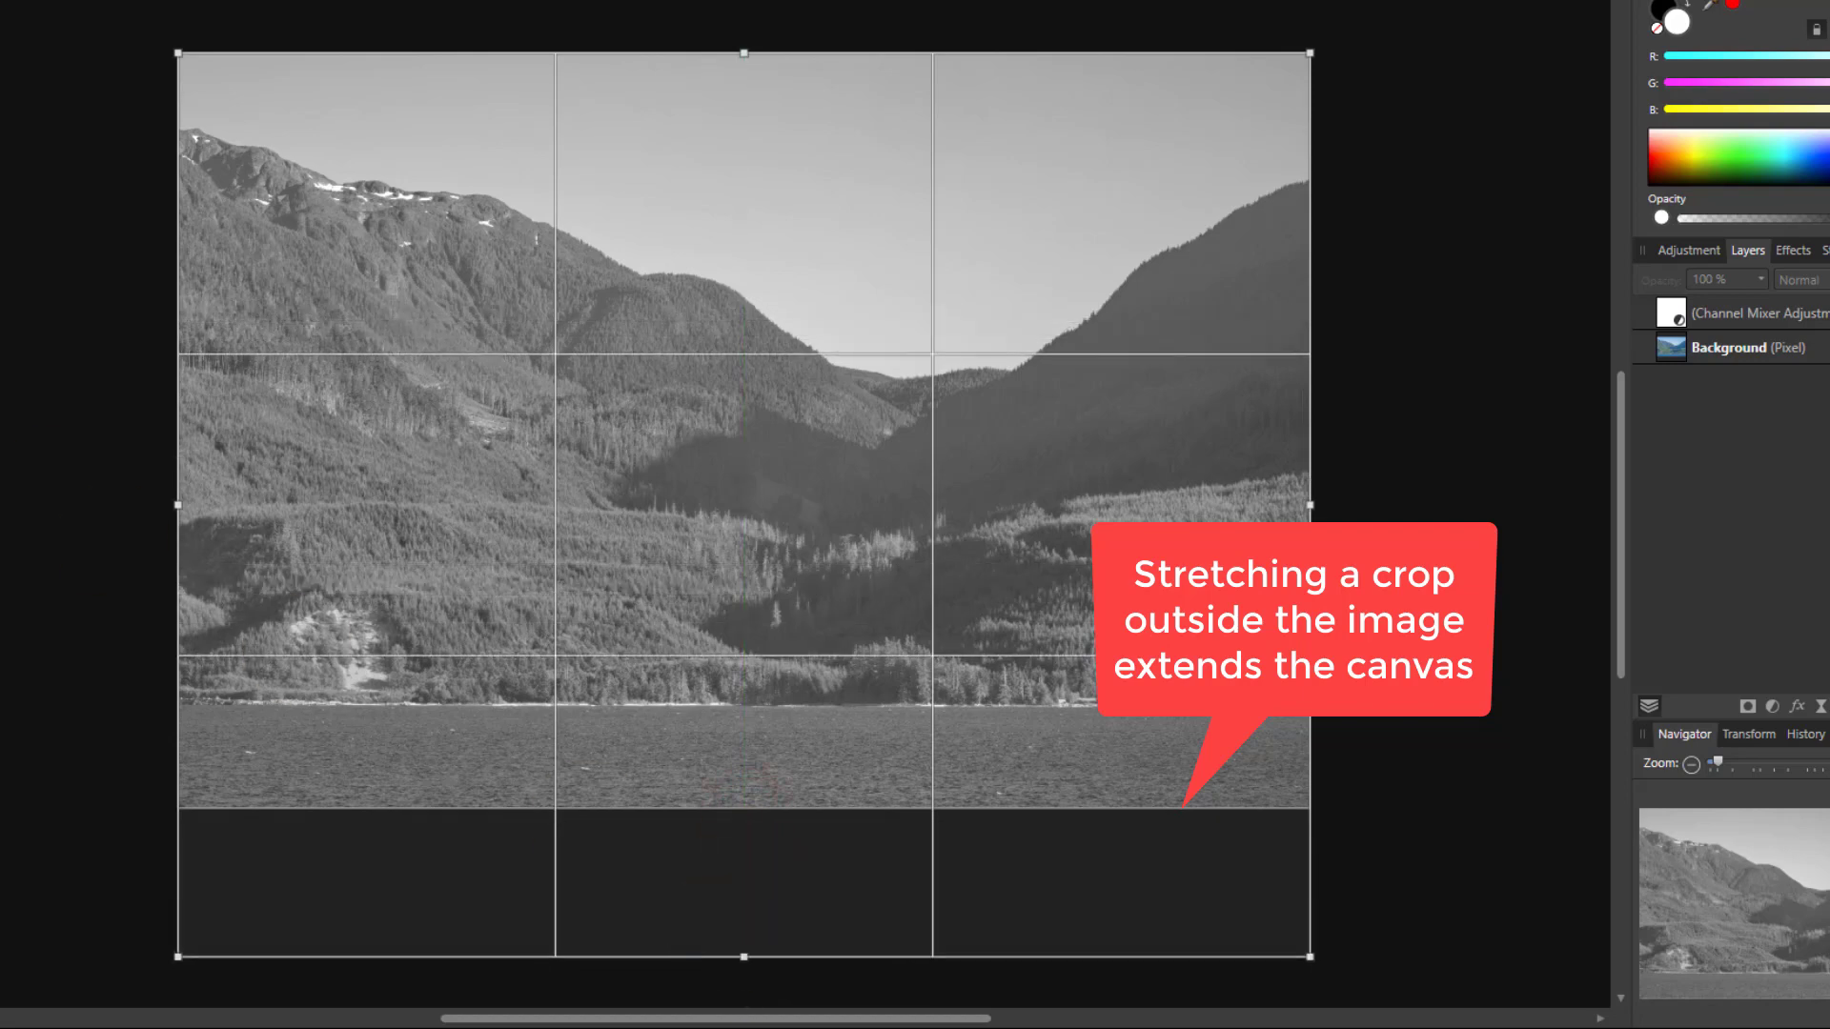
pyautogui.press('Return')
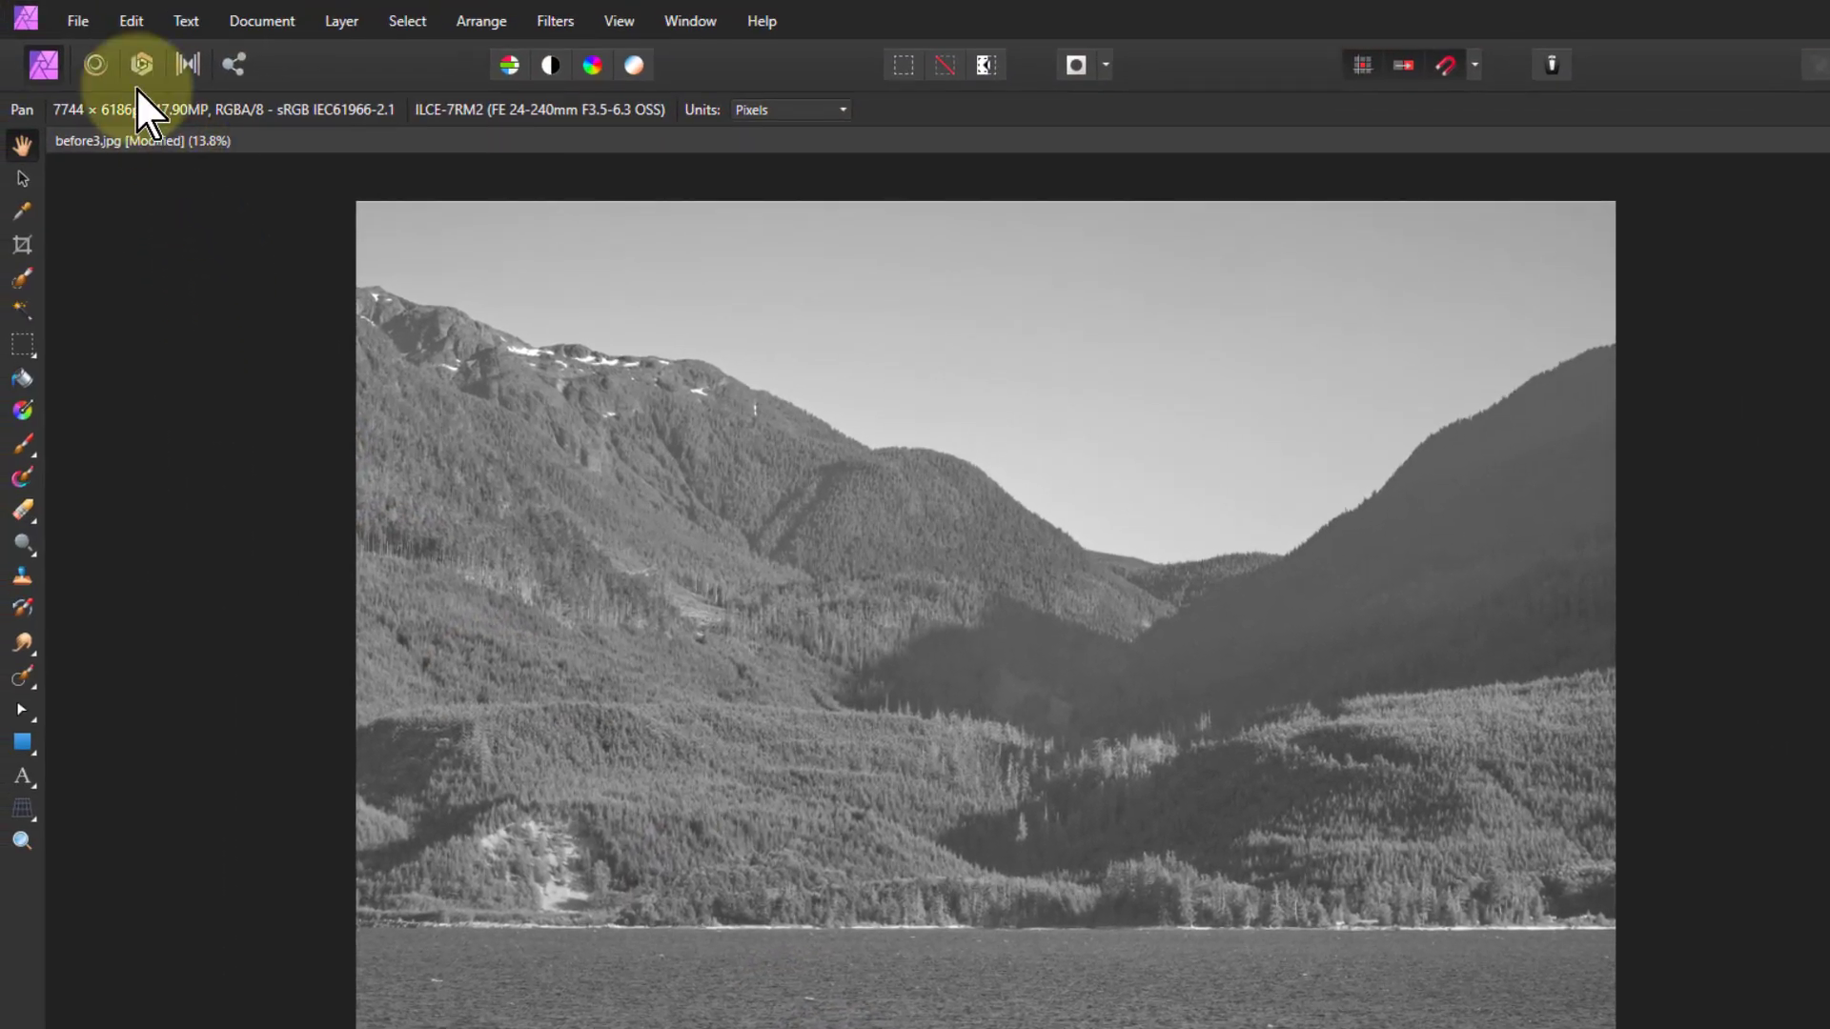
# Place the 11 Stage Zone Overlay file, sized to fit the empty strip below the lake
pyautogui.click(80, 27)
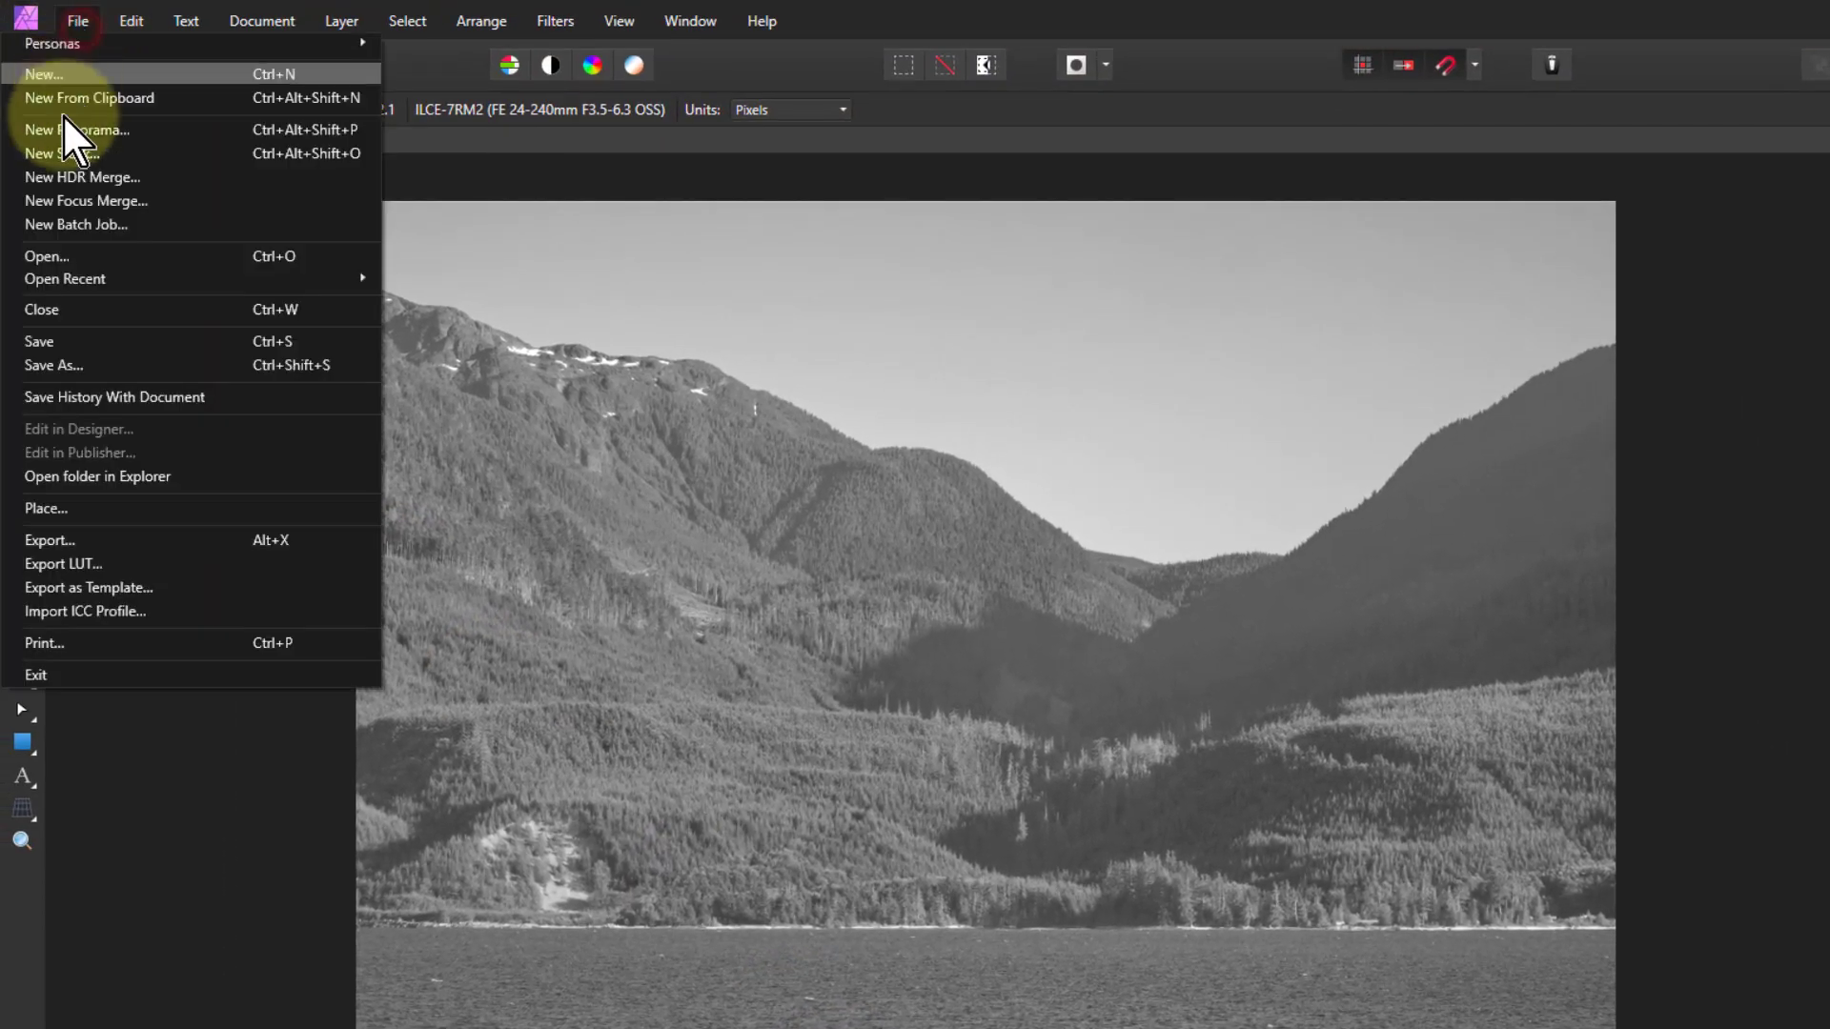
pyautogui.click(65, 503)
pyautogui.click(1294, 446)
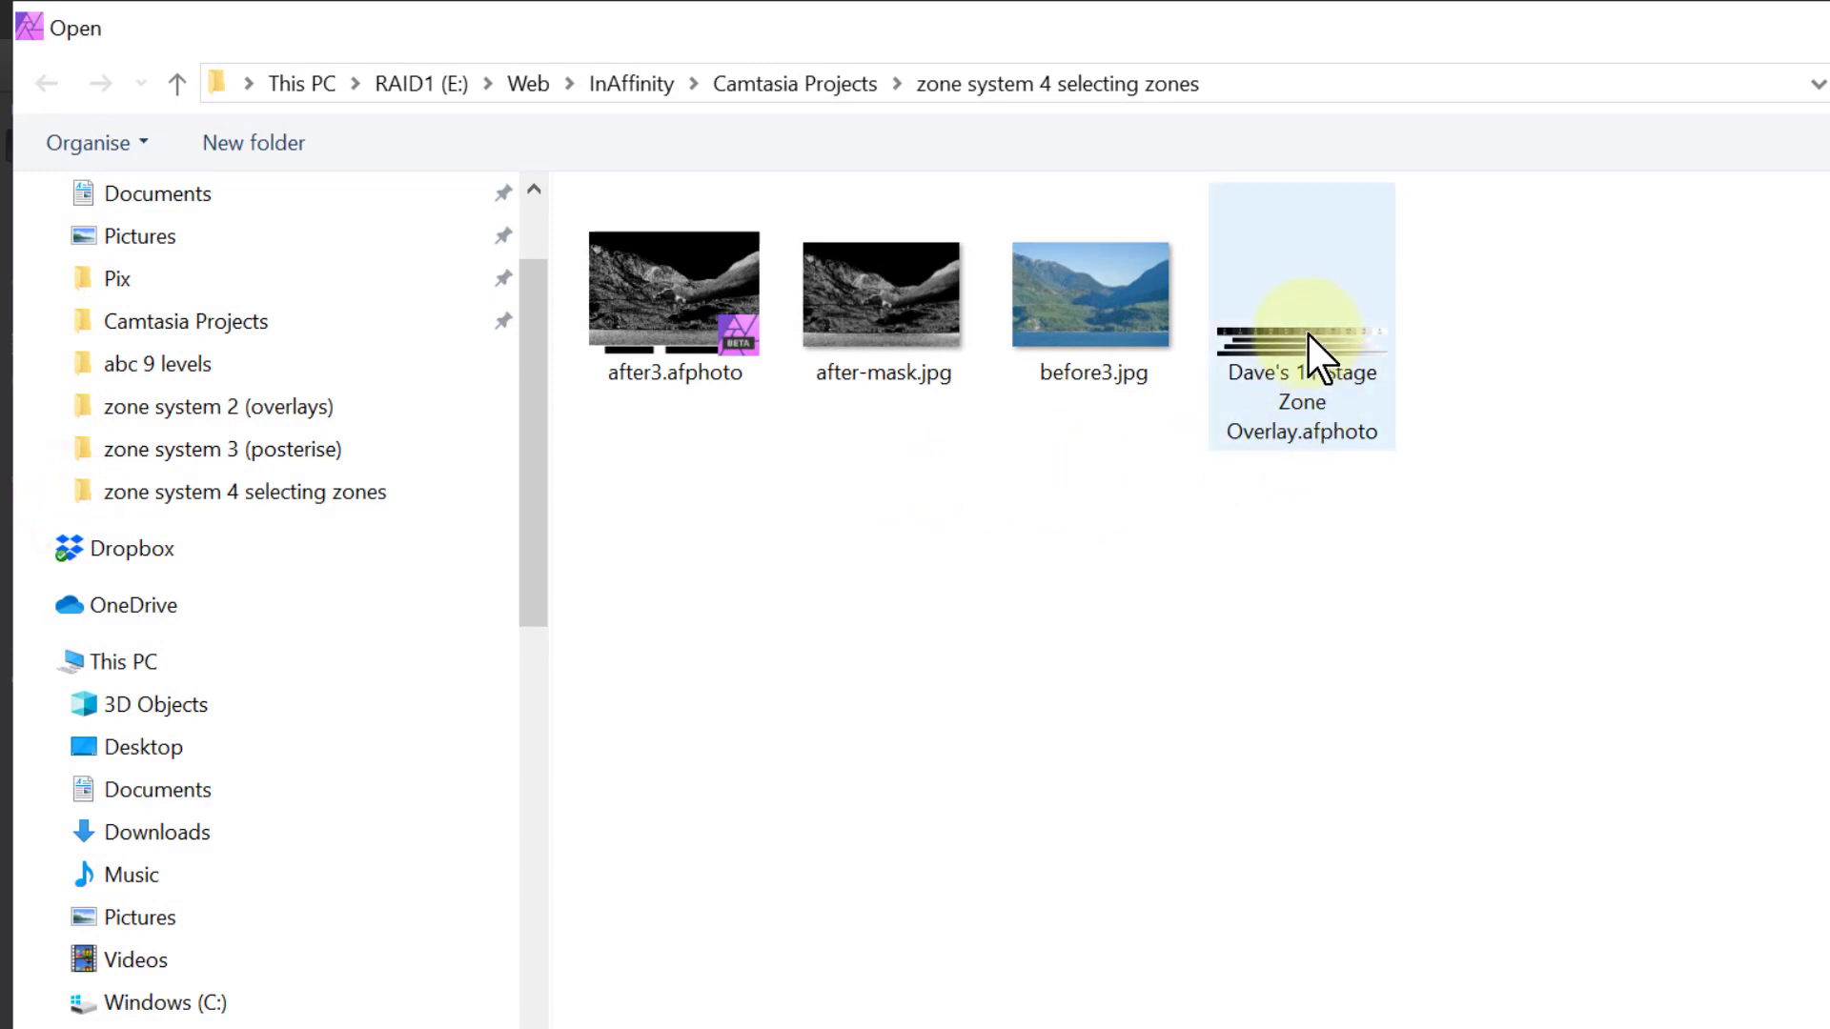
pyautogui.doubleClick(1277, 320)
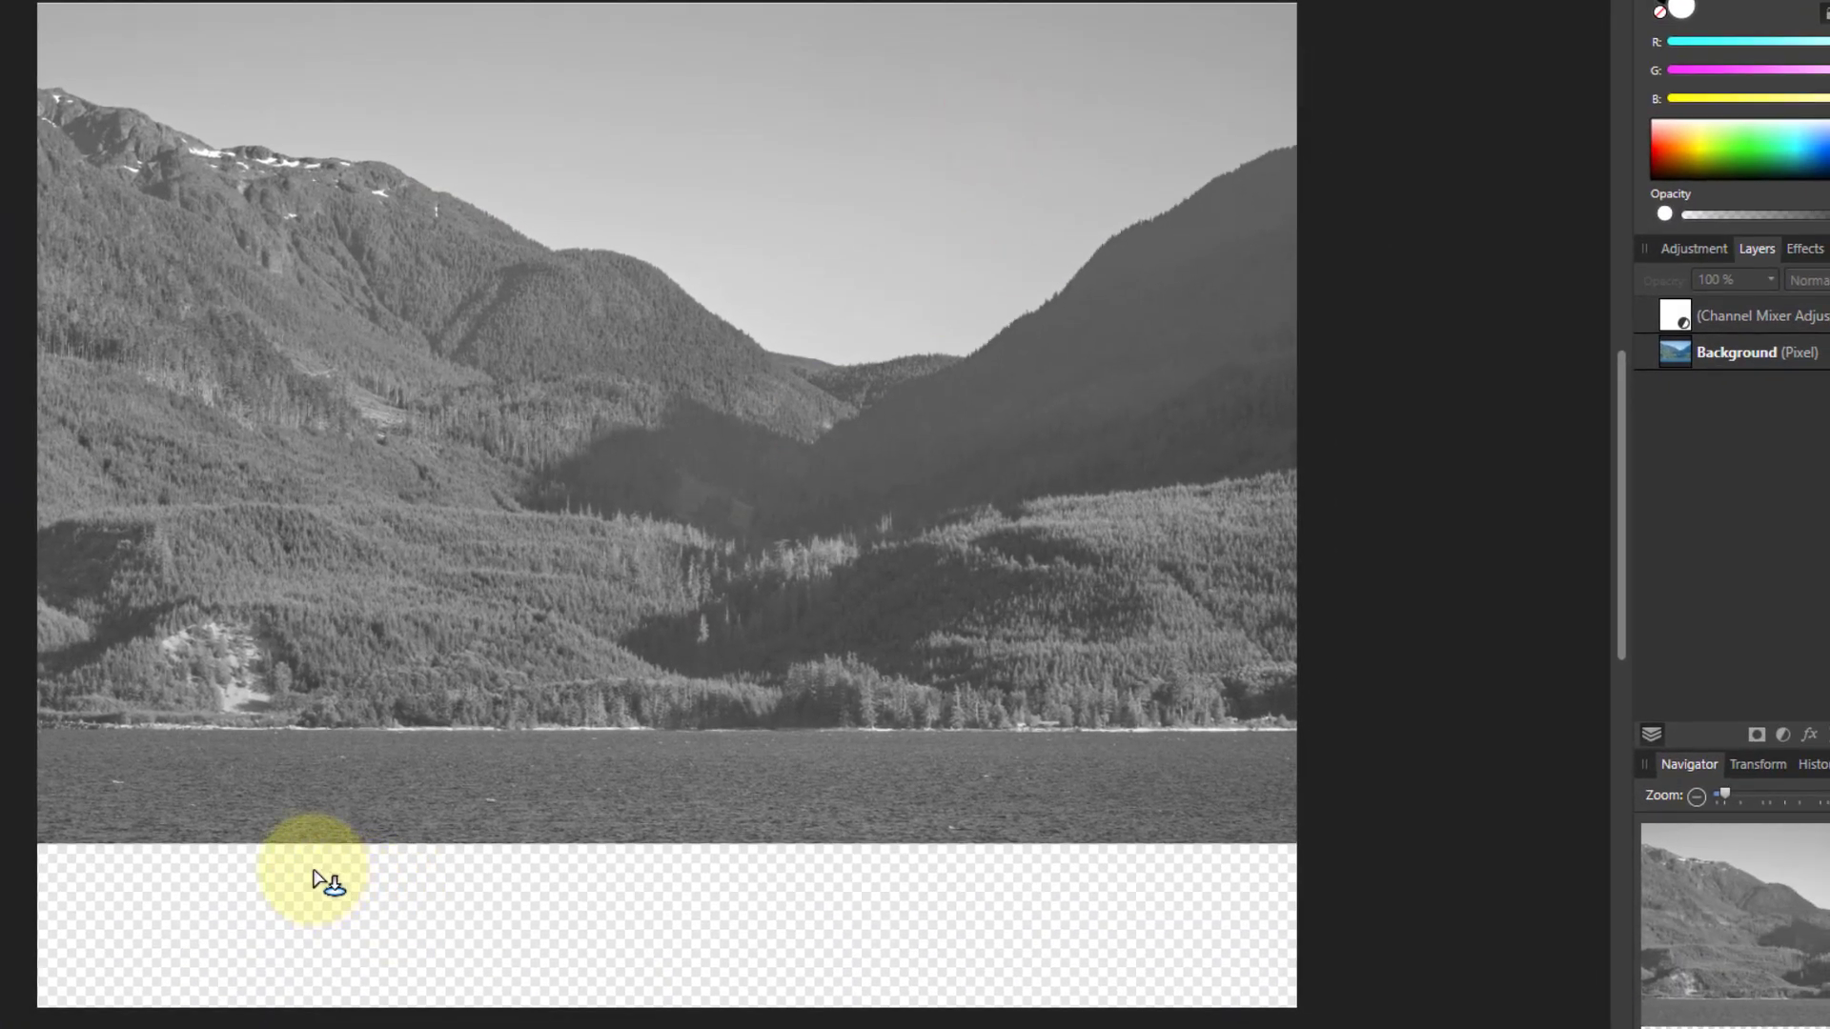
pyautogui.moveTo(281, 862); pyautogui.dragTo(1076, 989)
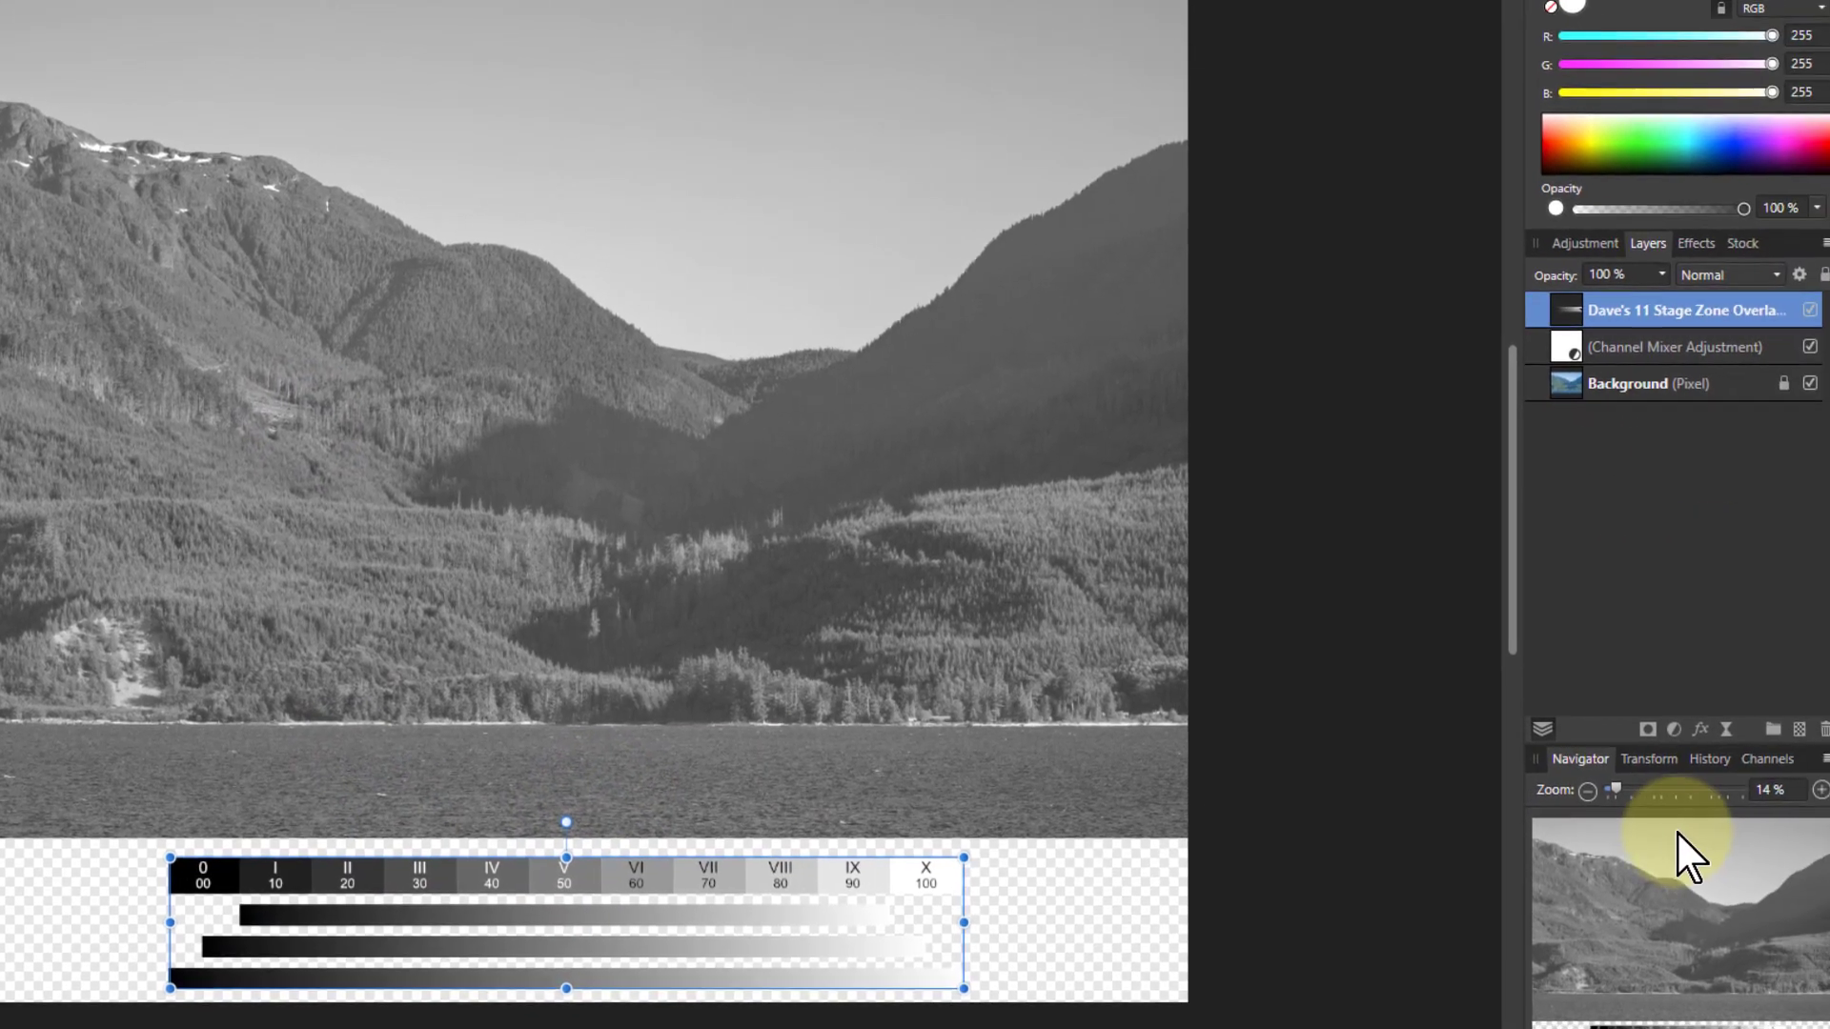
pyautogui.click(1502, 492)
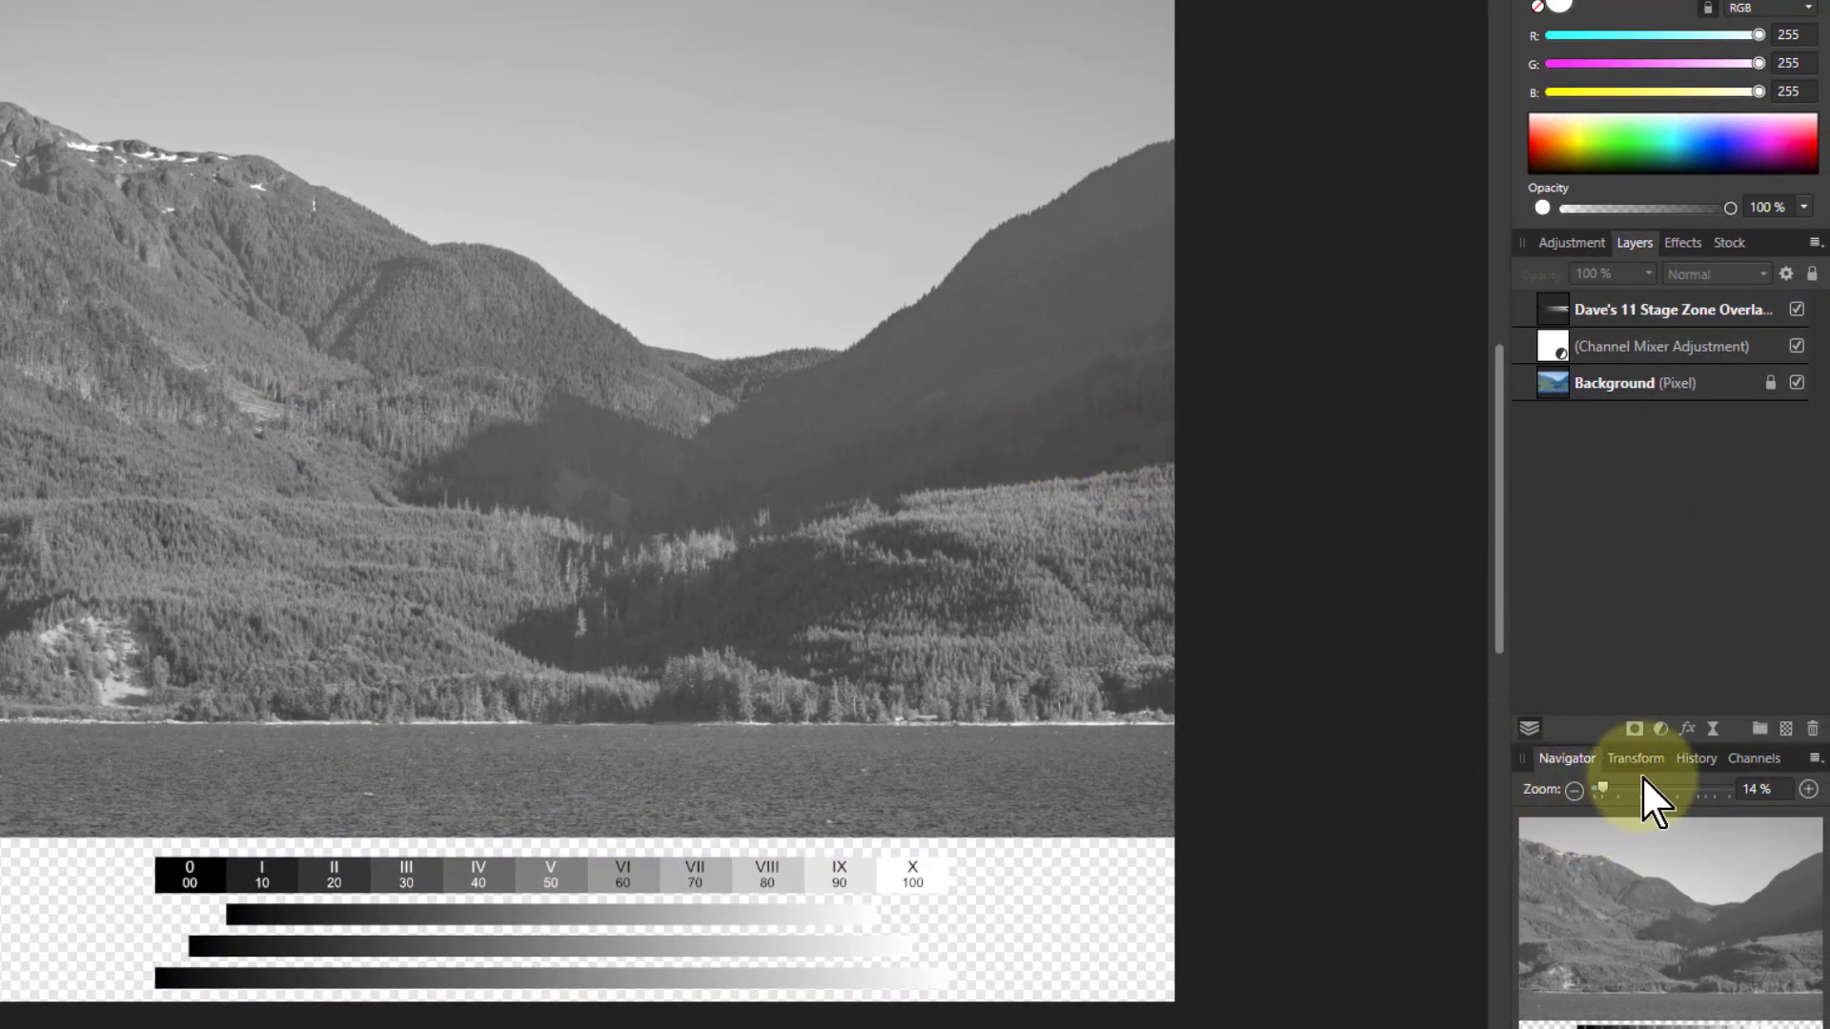
# Add a Posterise adjustment with 11 levels and inspect the resulting tonal bands
pyautogui.click(1660, 729)
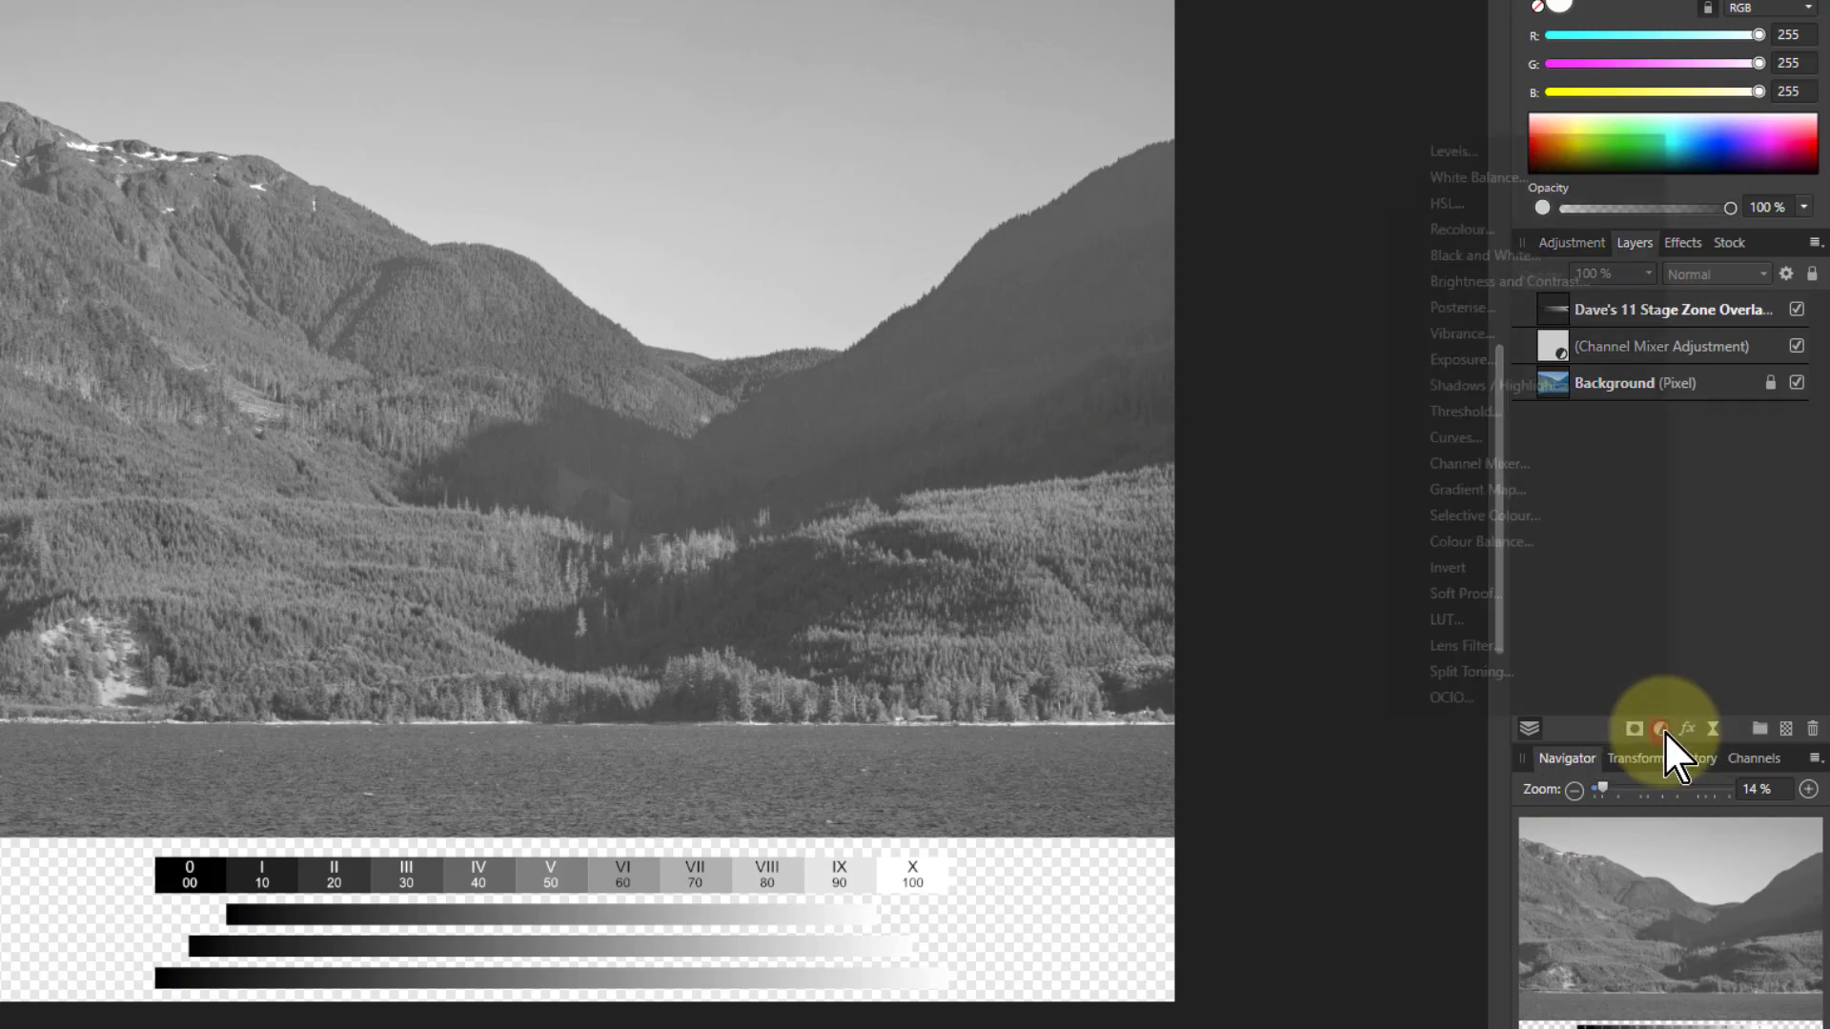
pyautogui.click(1467, 307)
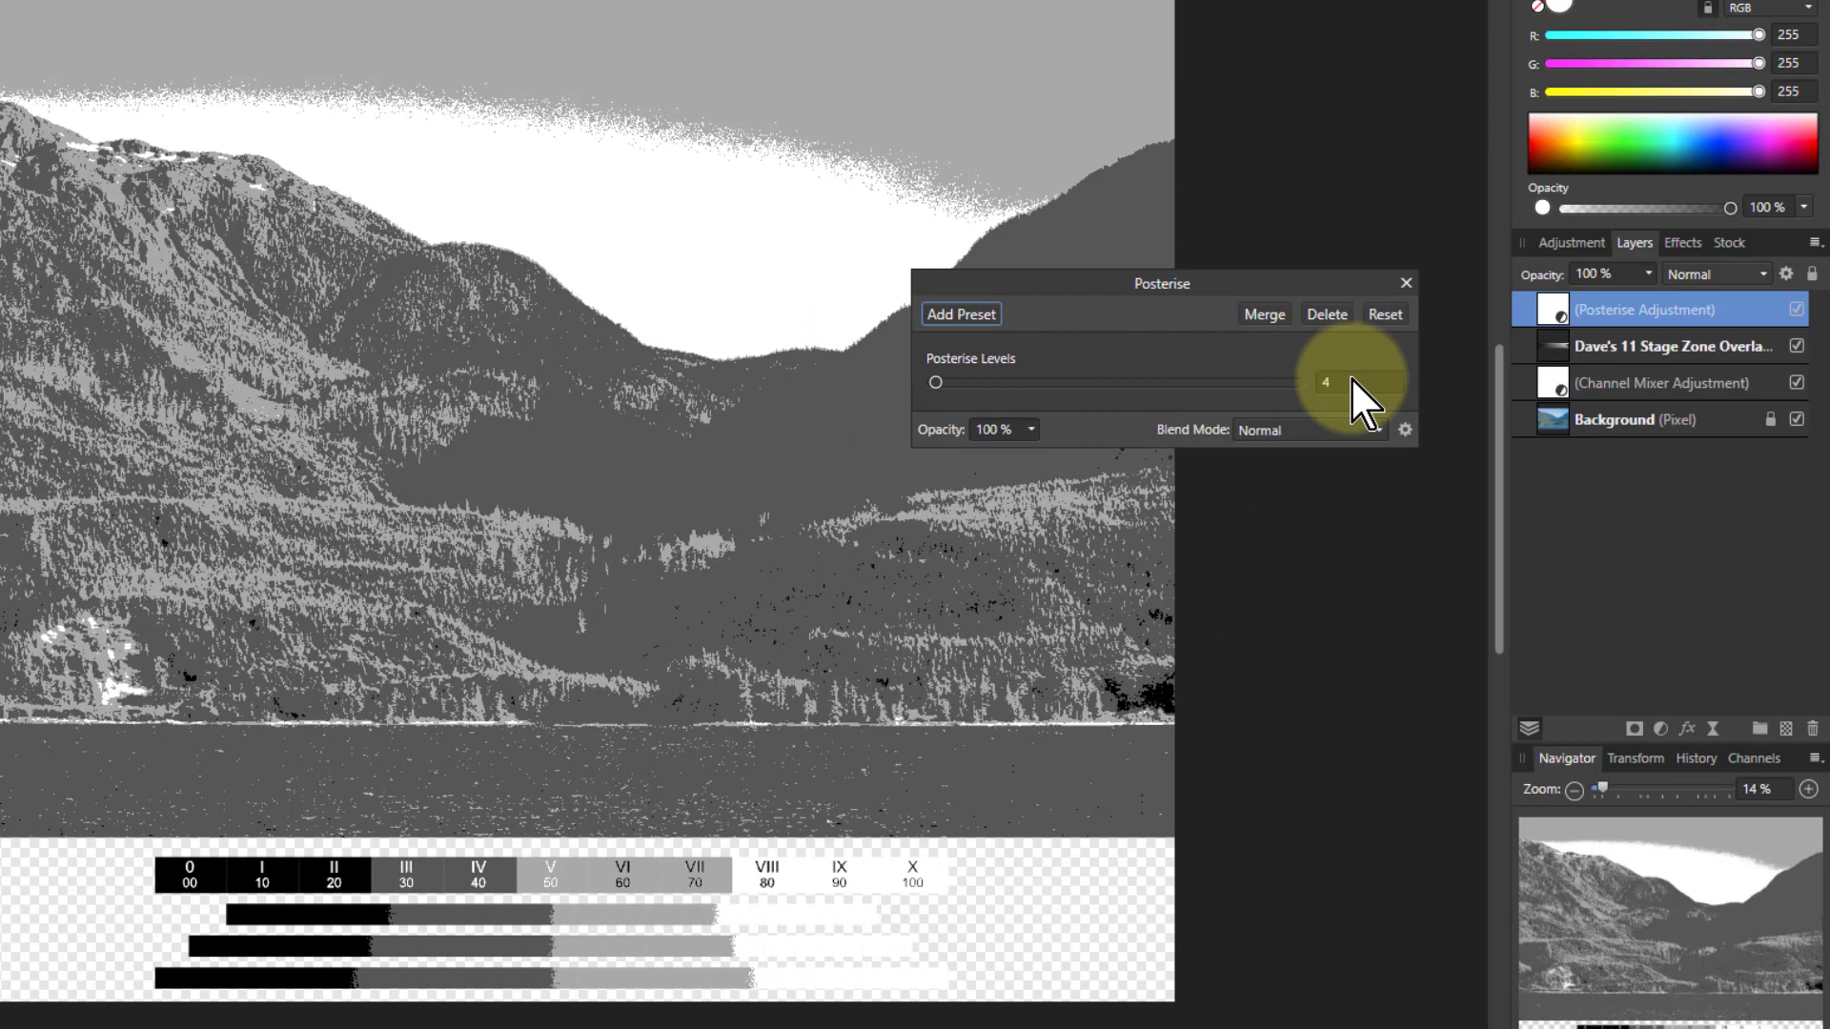
pyautogui.click(1353, 383)
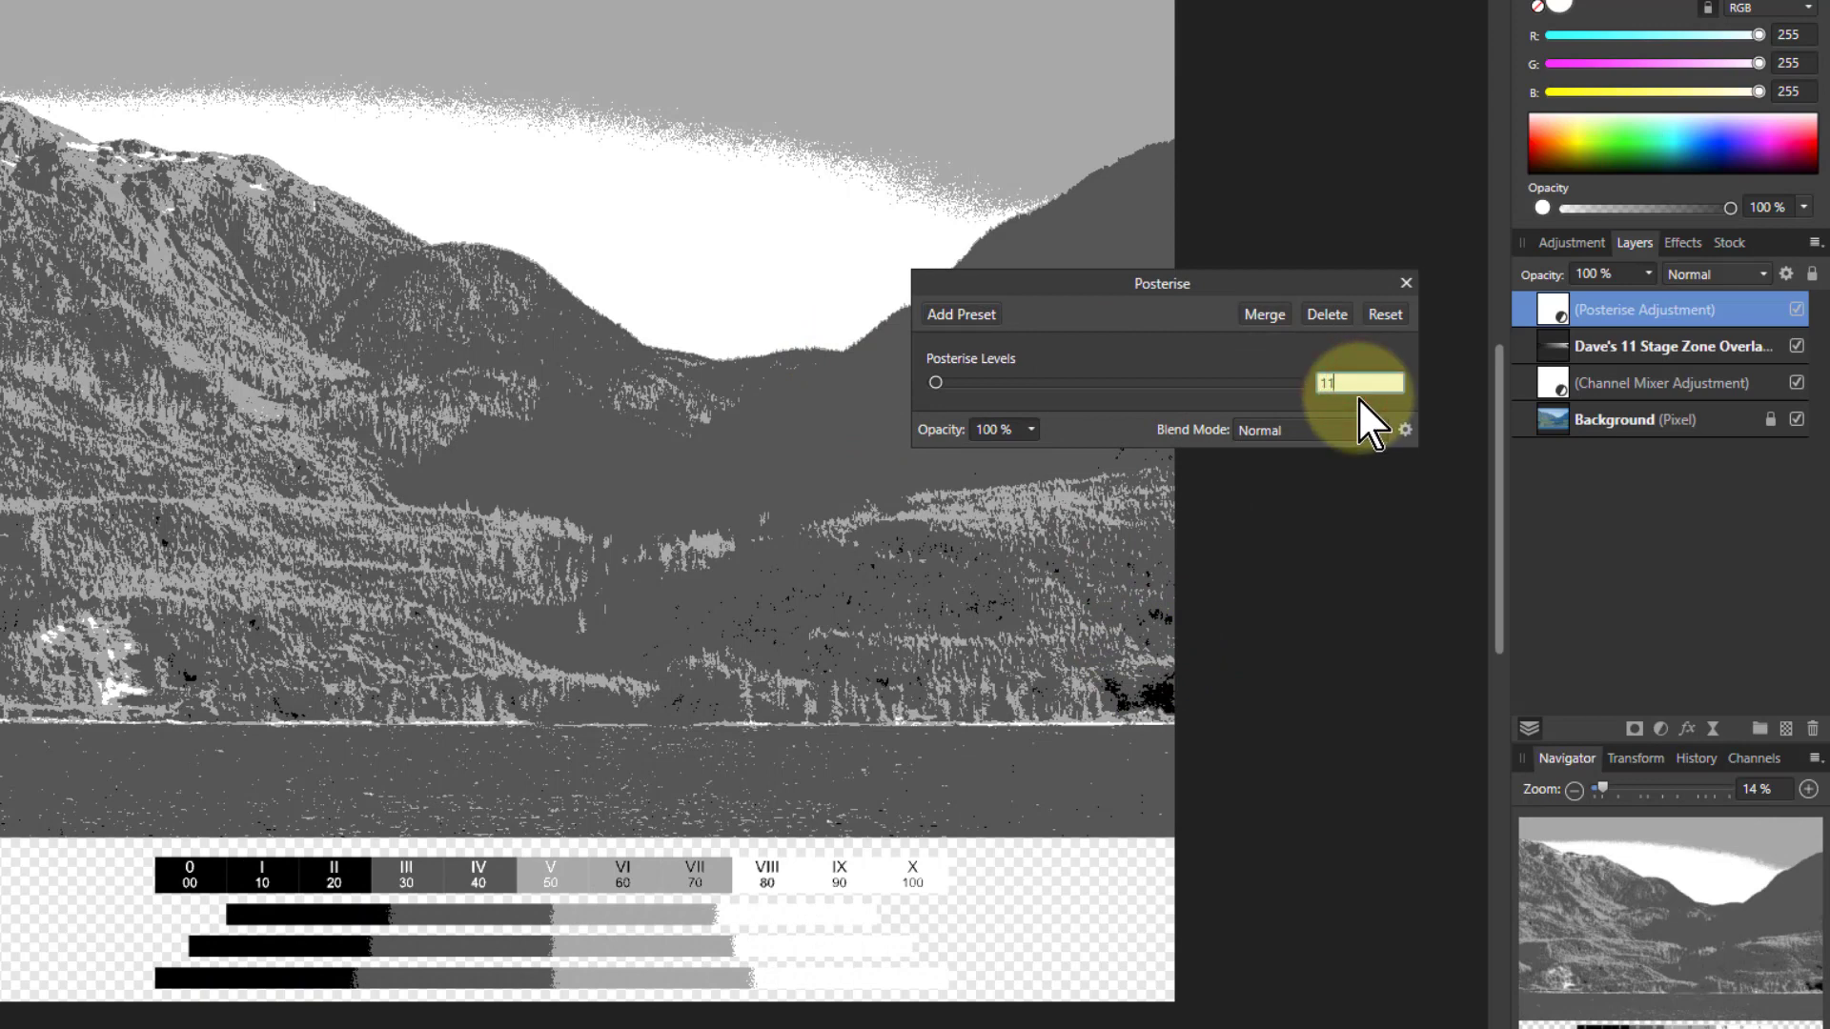
pyautogui.write('11')
pyautogui.press('Return')
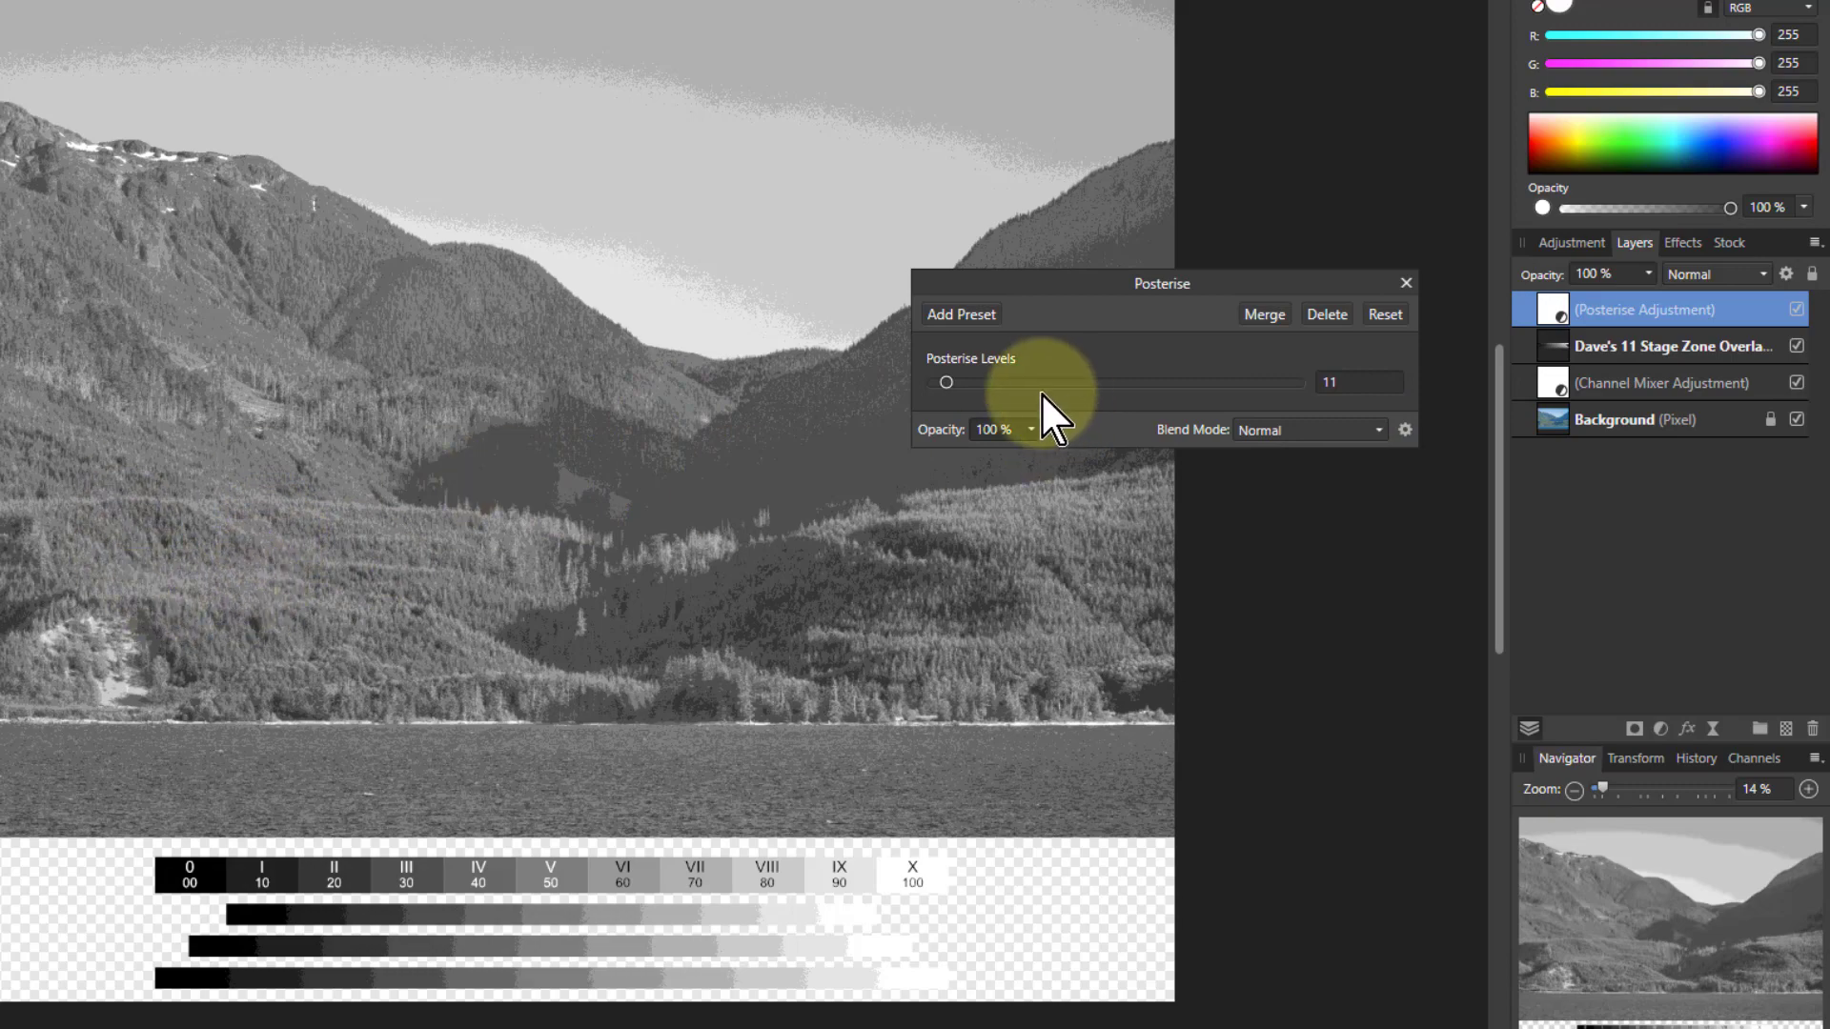
pyautogui.scroll(6, 146, 523)
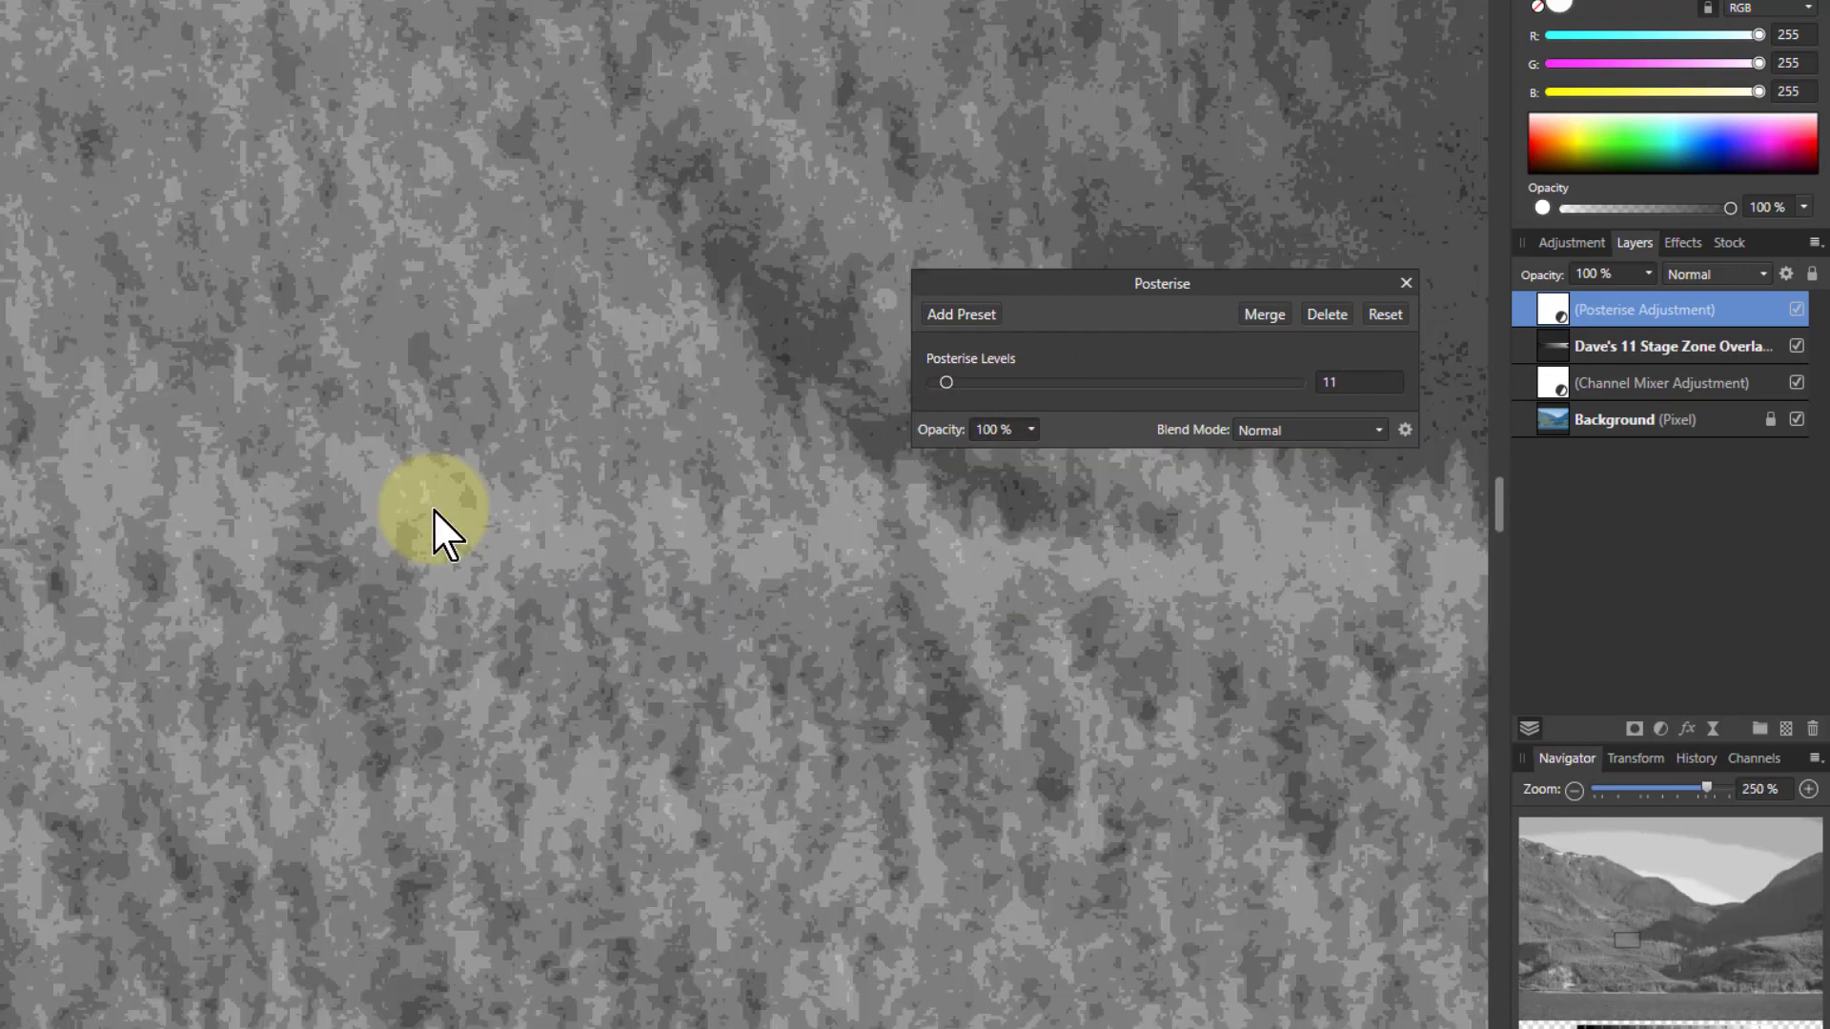
pyautogui.scroll(5, 437, 522)
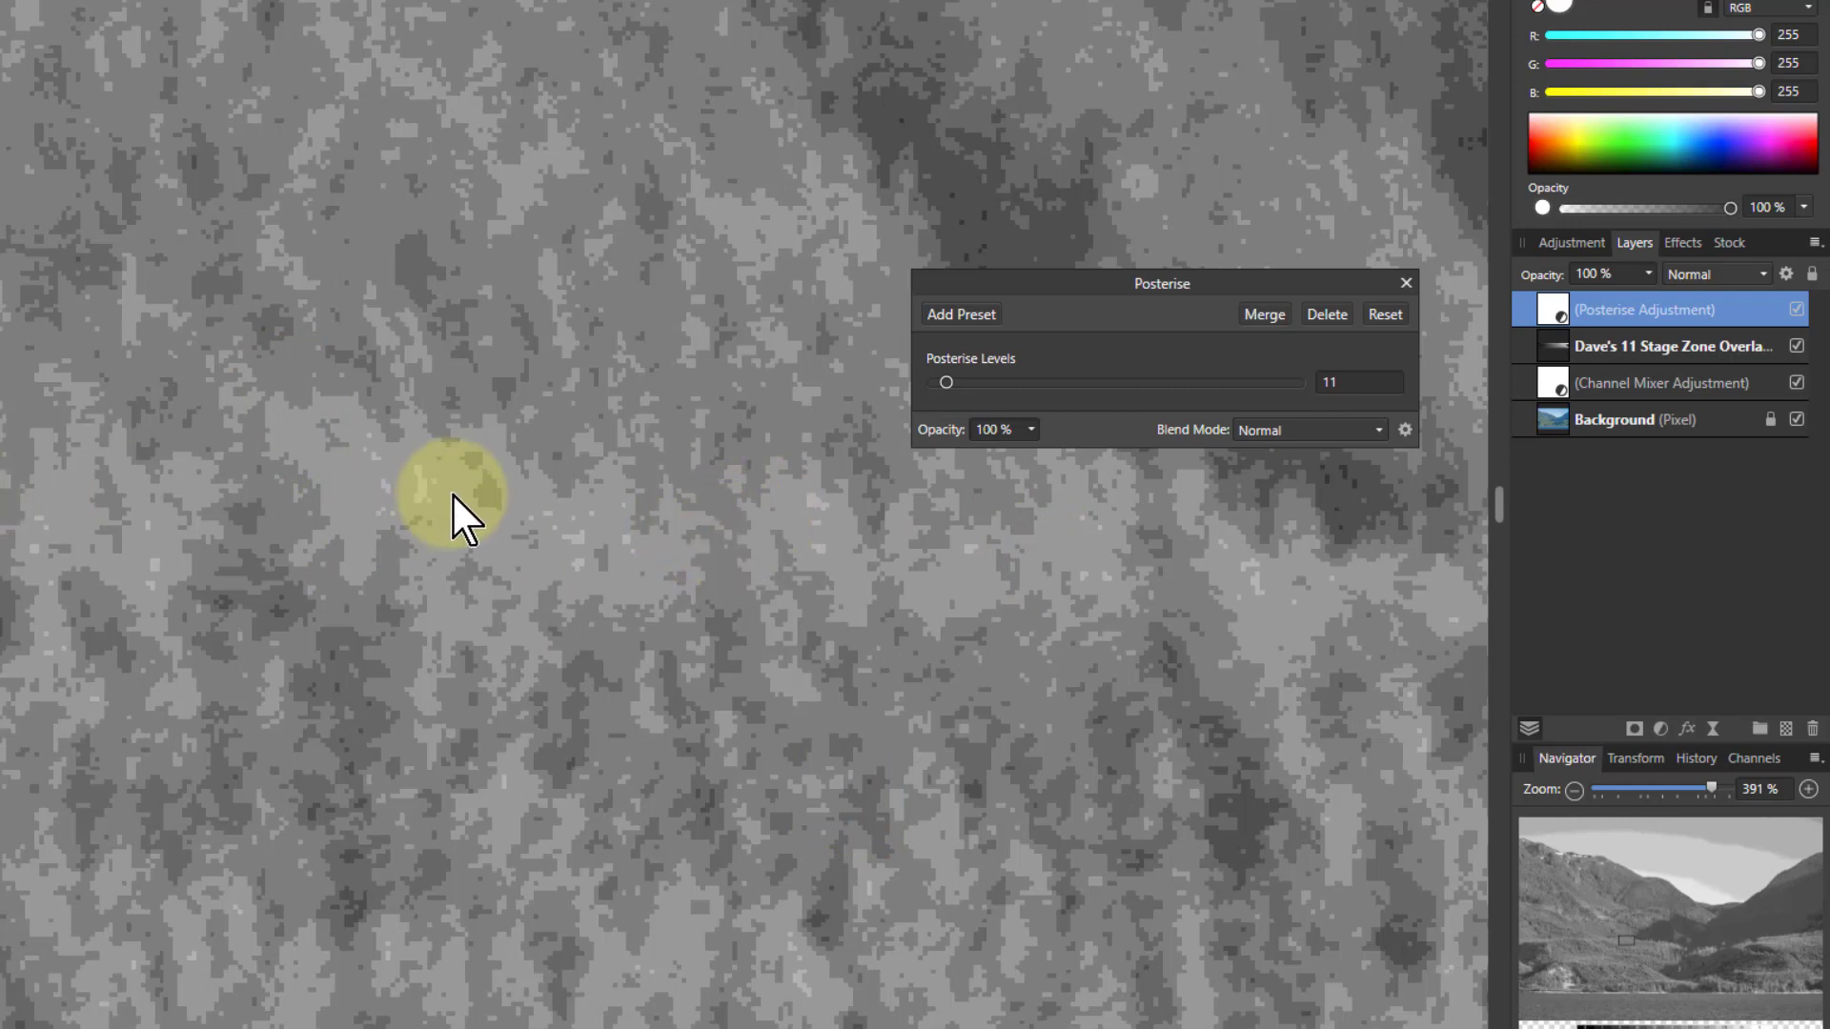
pyautogui.scroll(2, 451, 494)
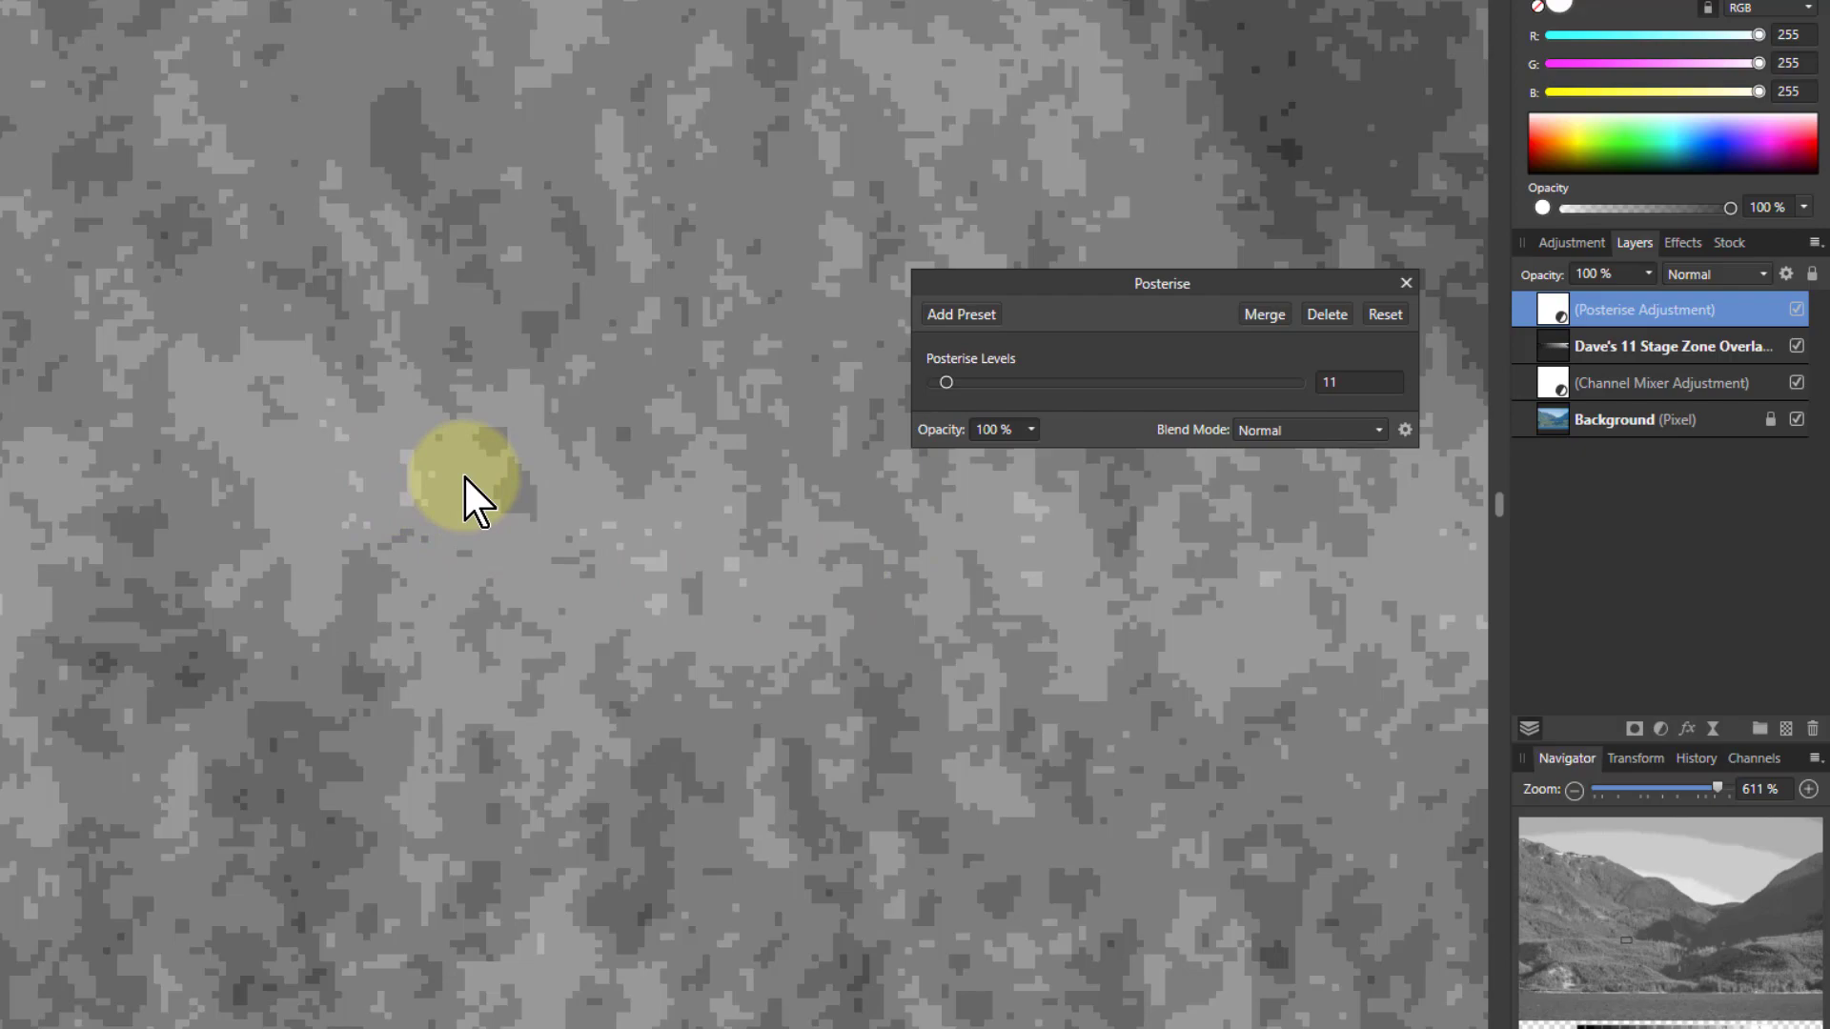
pyautogui.scroll(-10, 463, 476)
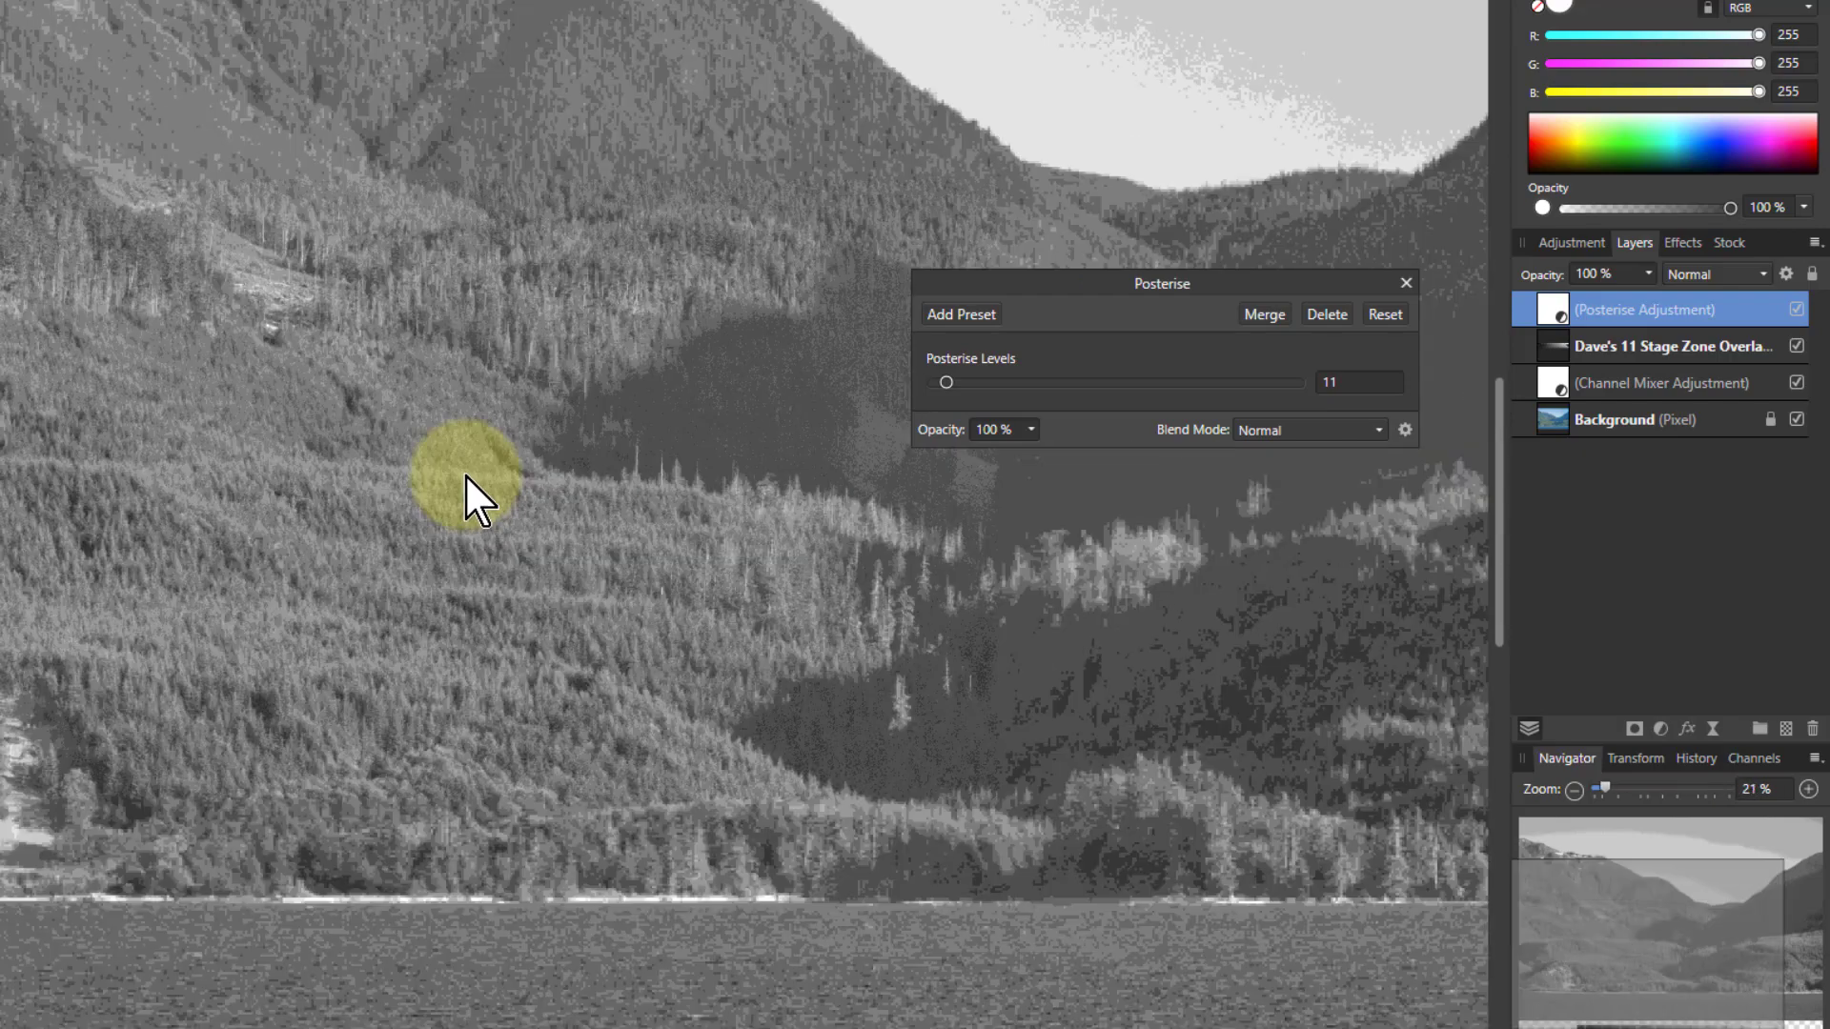
pyautogui.scroll(-1, 467, 481)
# Move the zone scale over the forest to compare zone VI, then return it to the bottom strip
pyautogui.moveTo(486, 977); pyautogui.dragTo(206, 546)
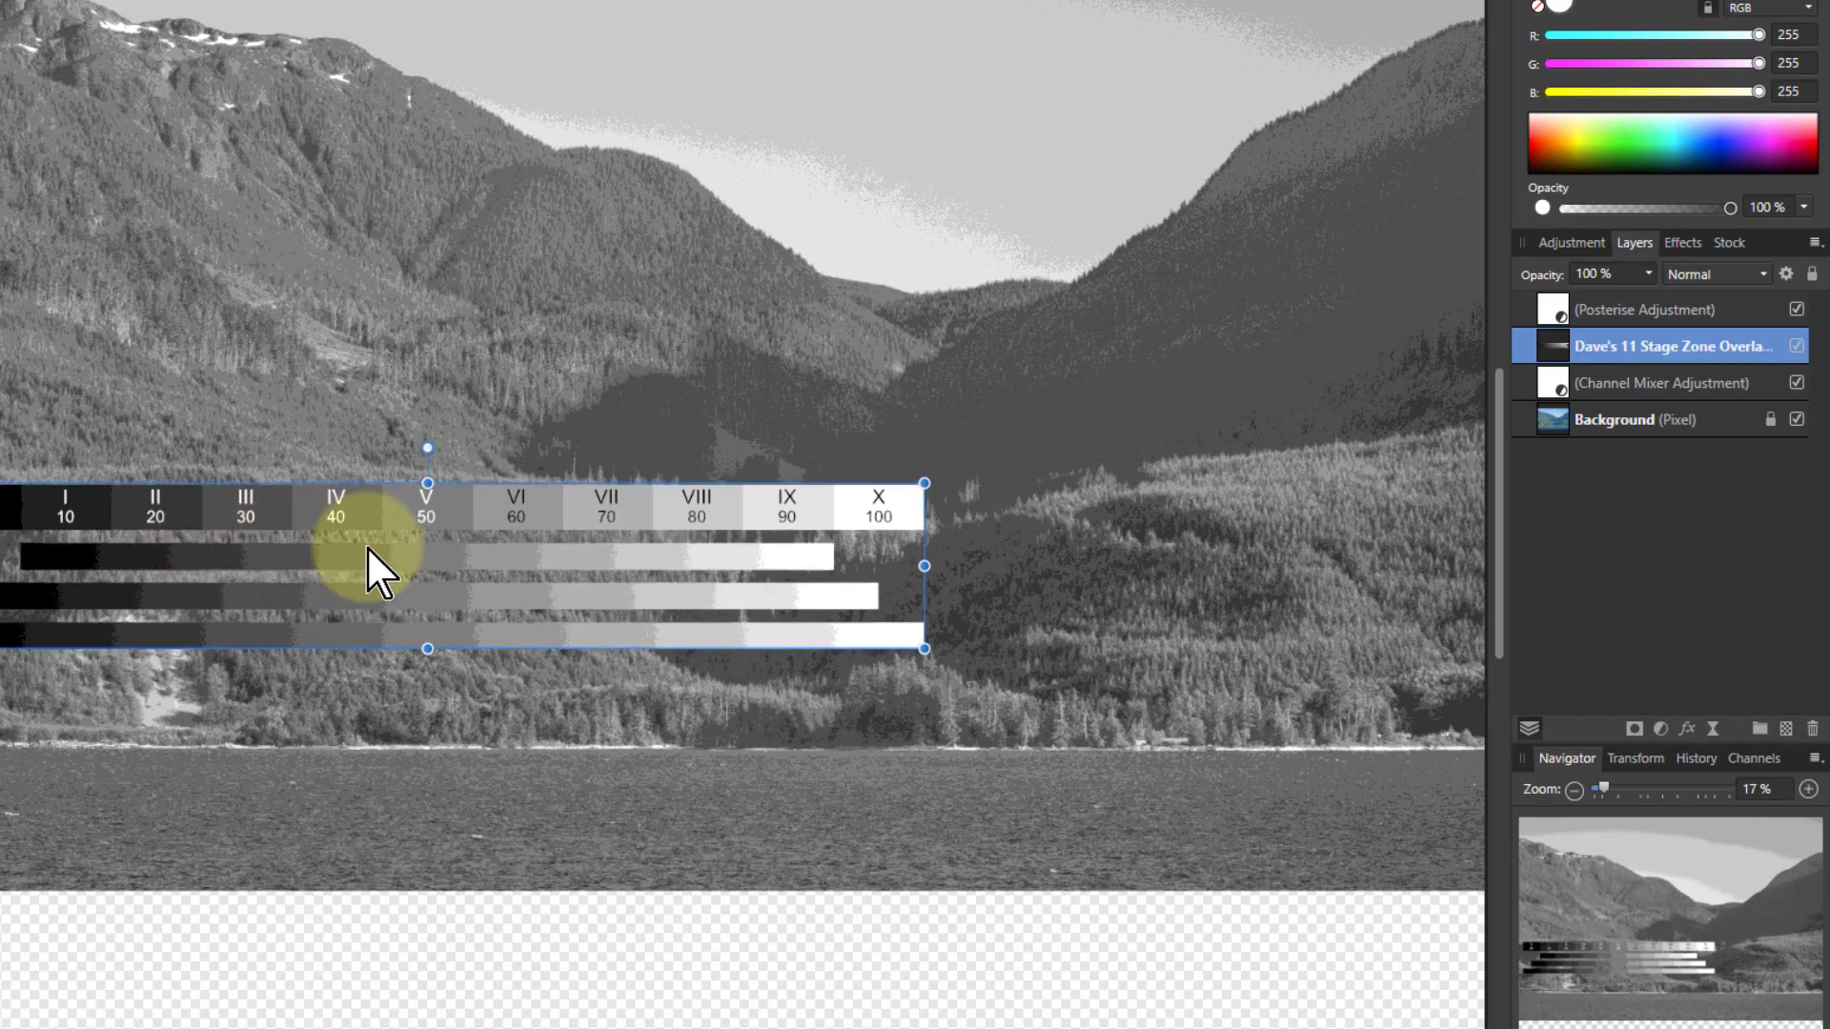
pyautogui.scroll(12, 368, 546)
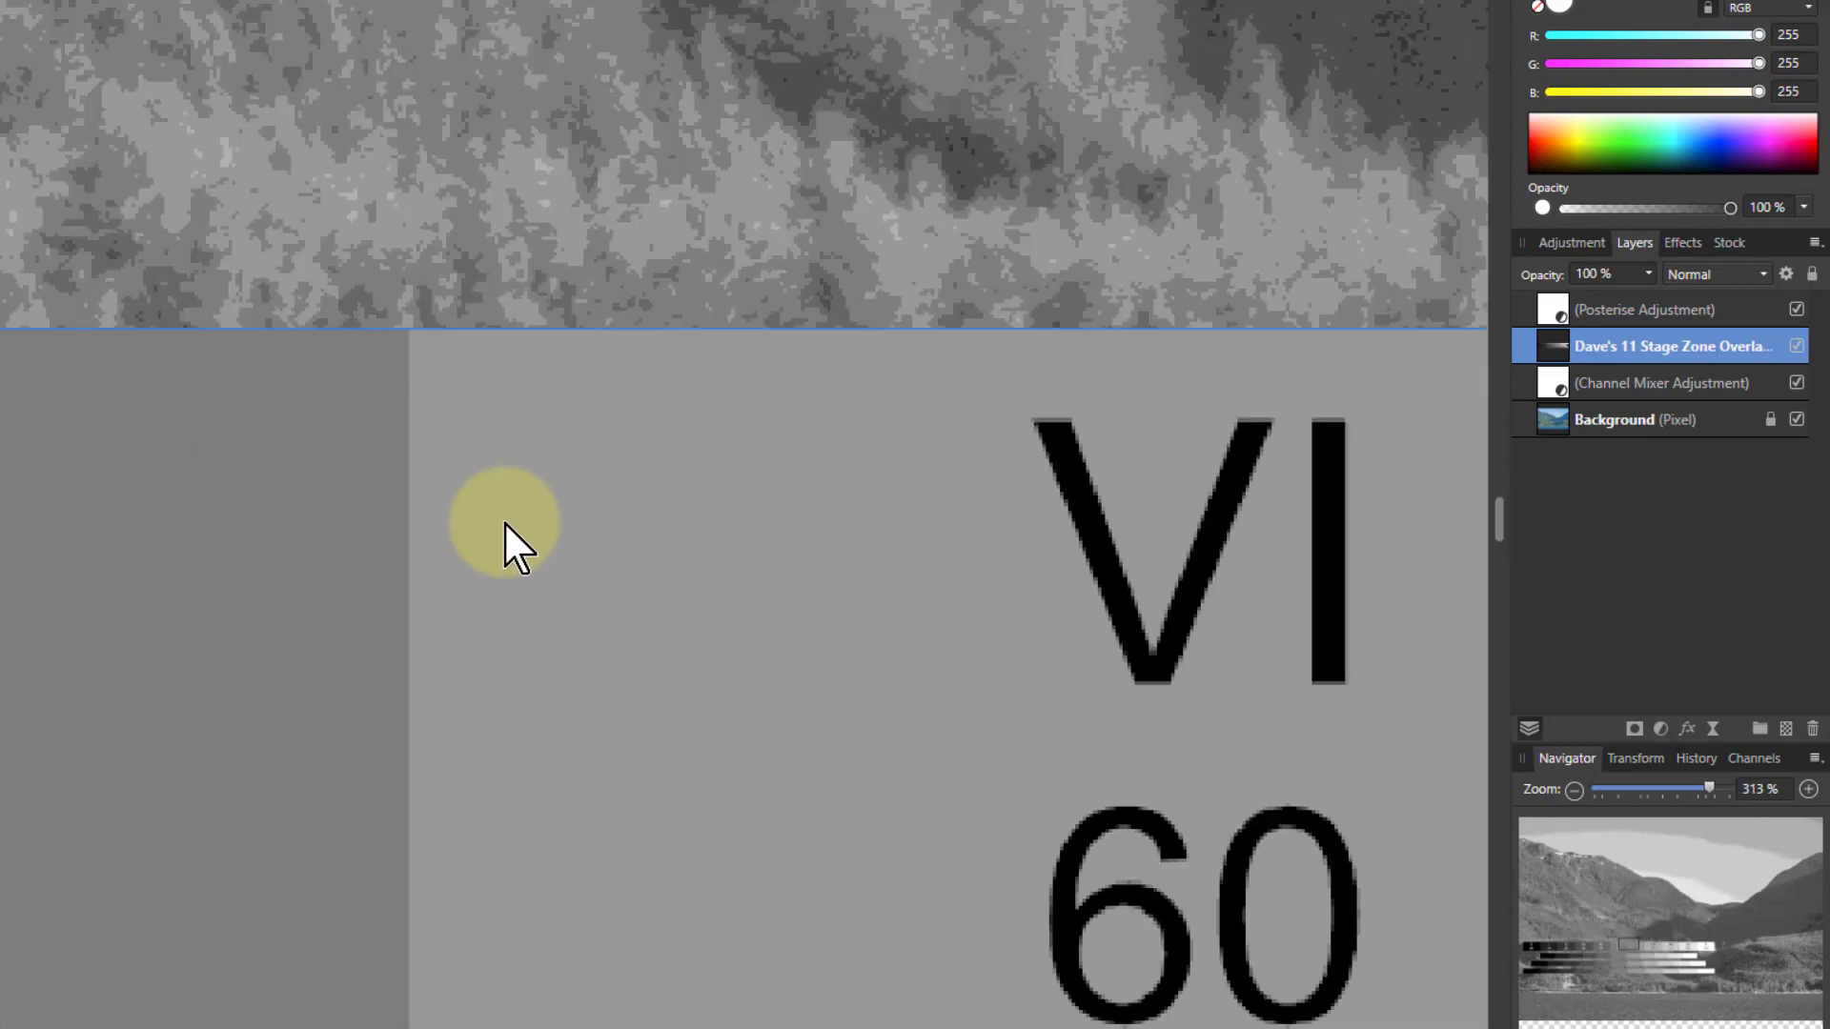
pyautogui.scroll(-3, 368, 441)
pyautogui.hscroll(6, 367, 441)
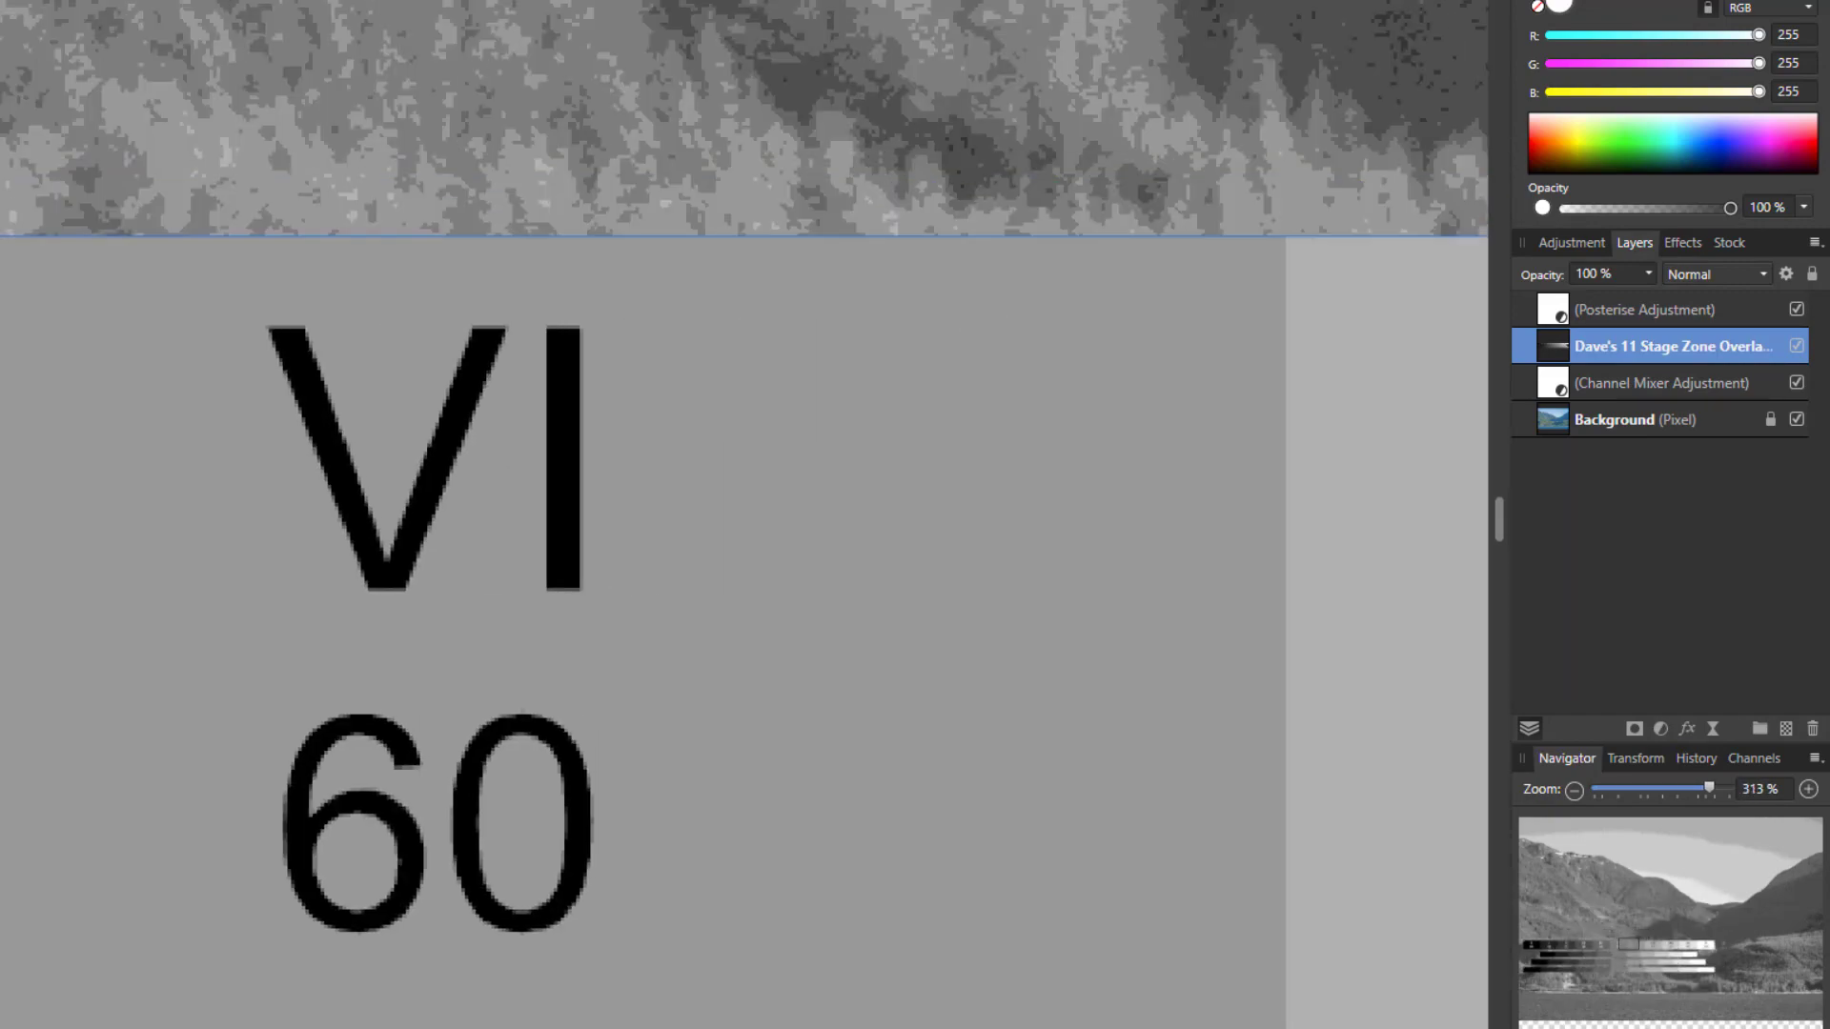
pyautogui.hscroll(7, 263, 381)
pyautogui.hscroll(-4, 364, 425)
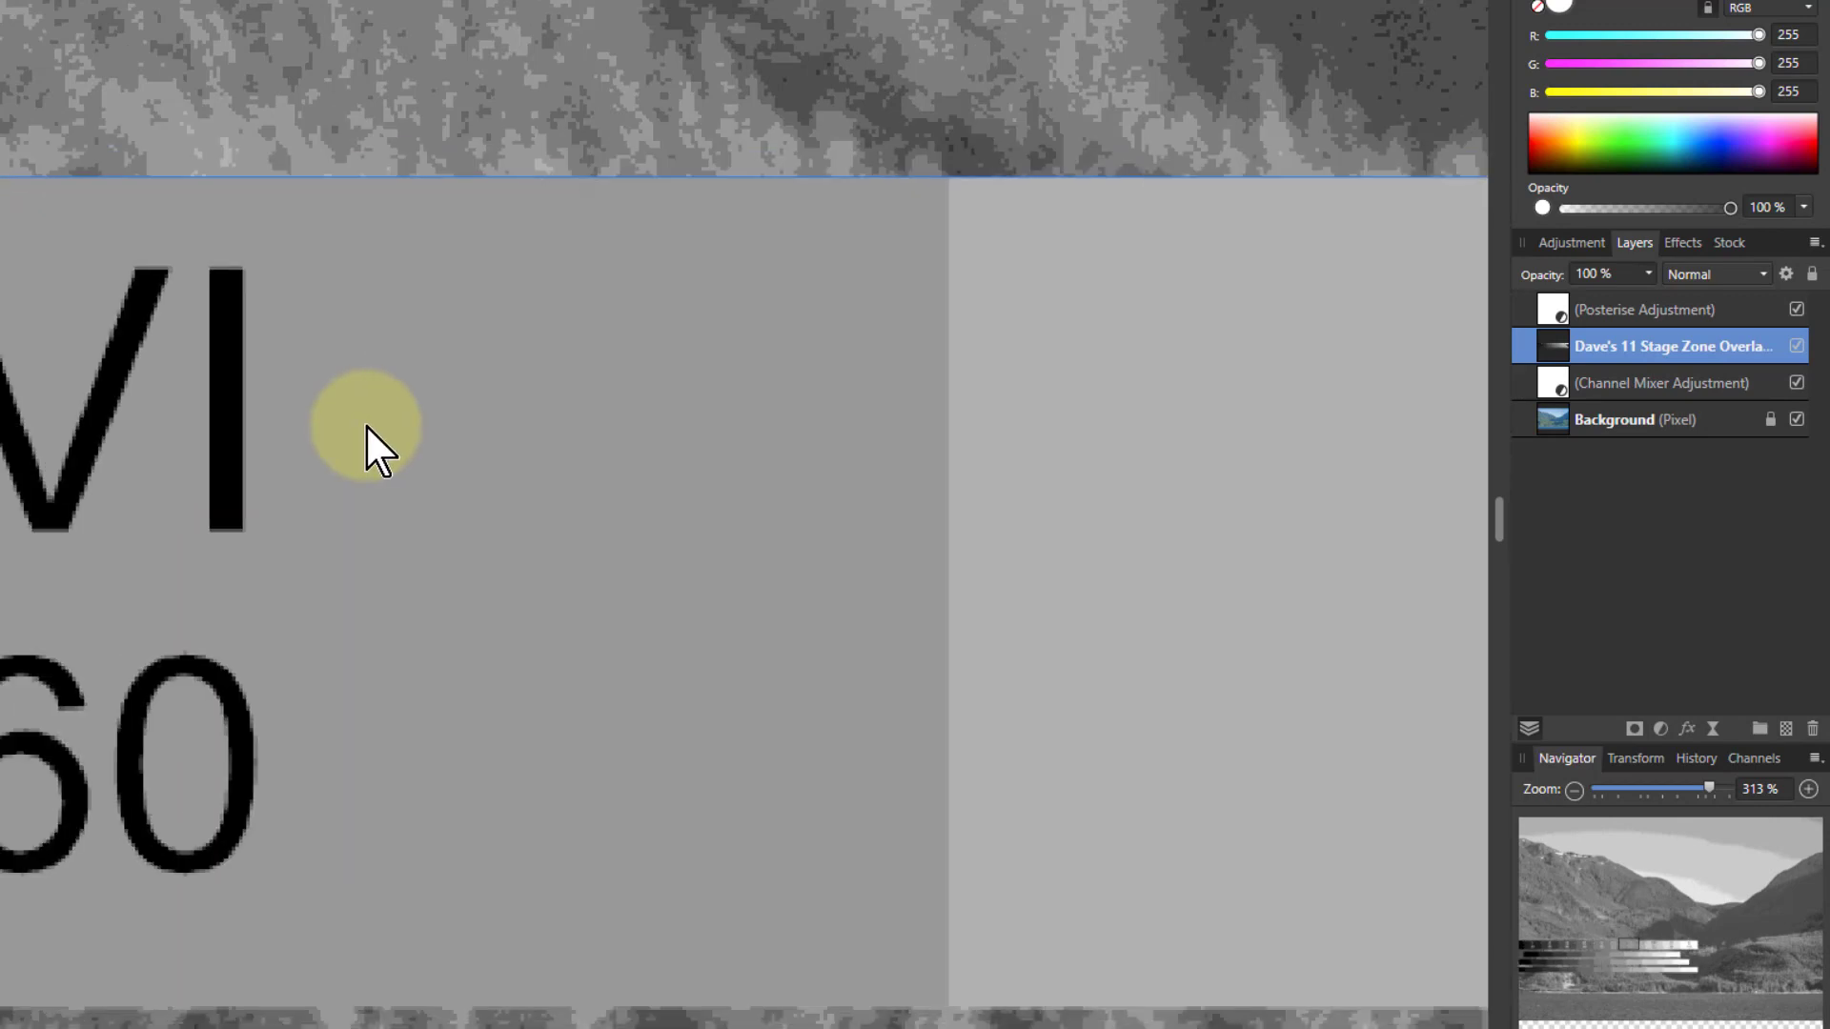
pyautogui.hscroll(-2, 448, 441)
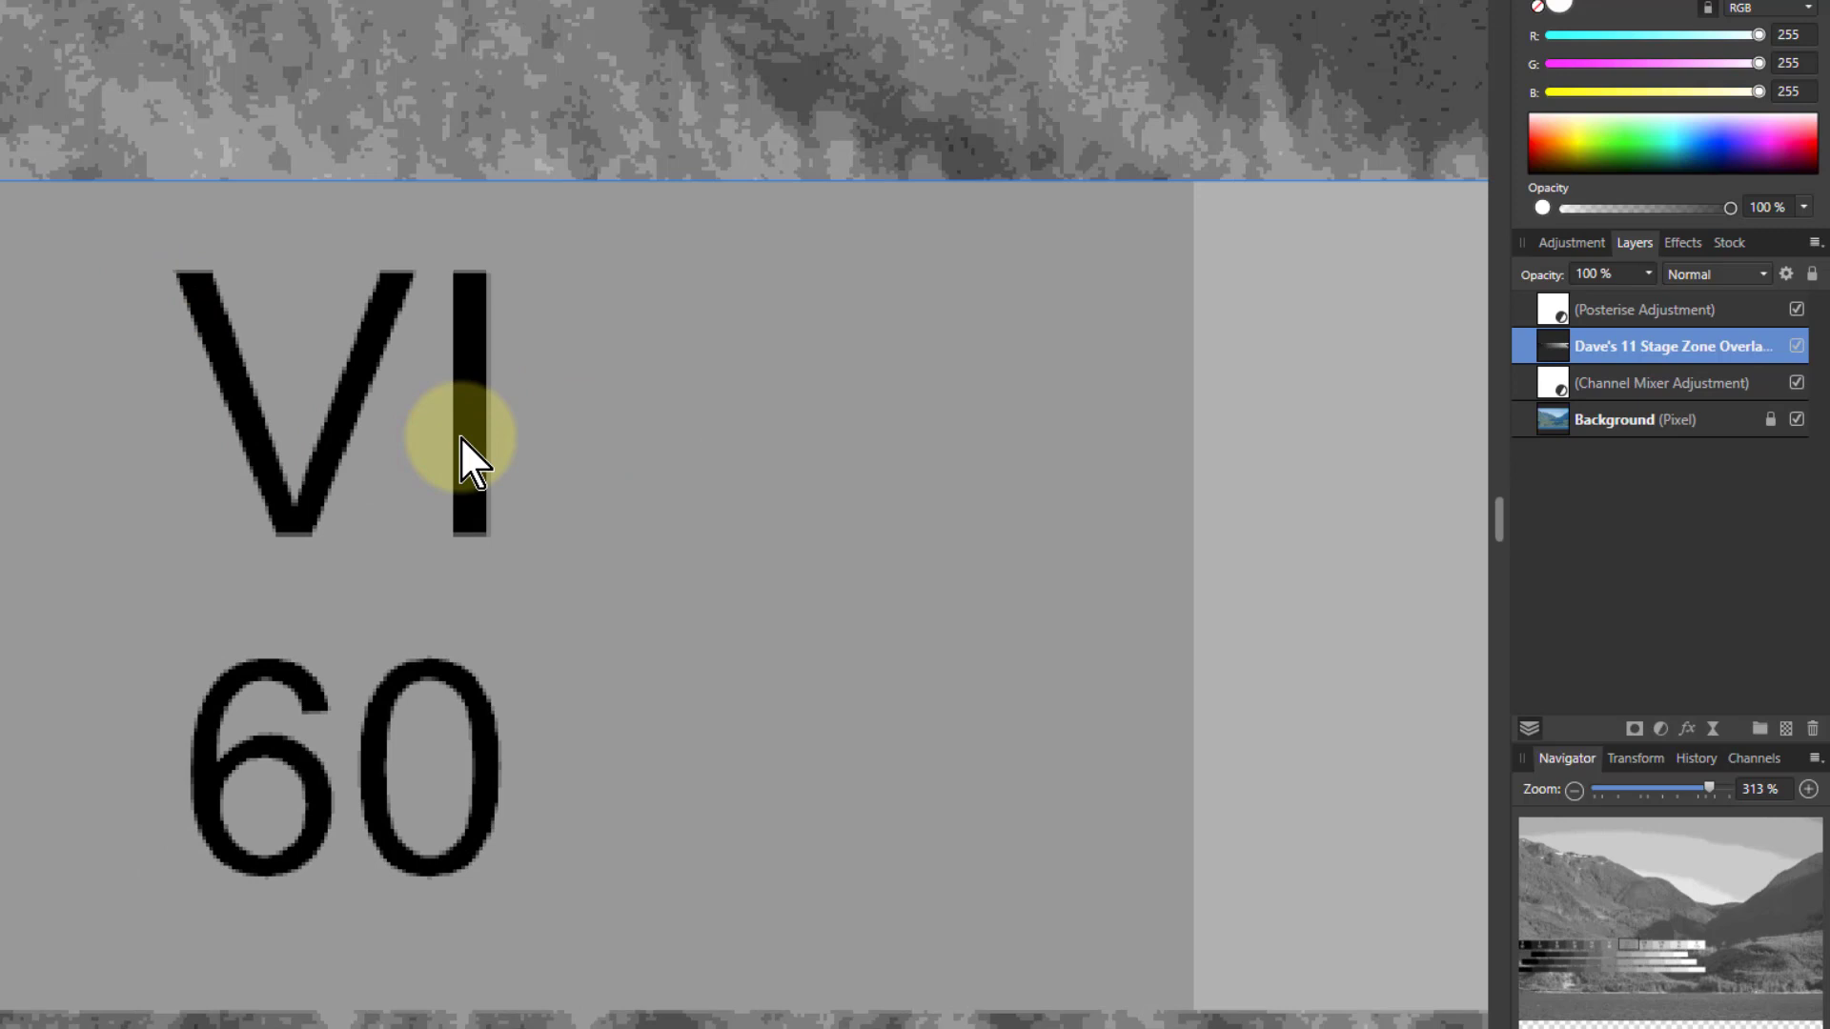
pyautogui.hotkey('ctrl', '0')
pyautogui.moveTo(356, 561); pyautogui.dragTo(531, 856)
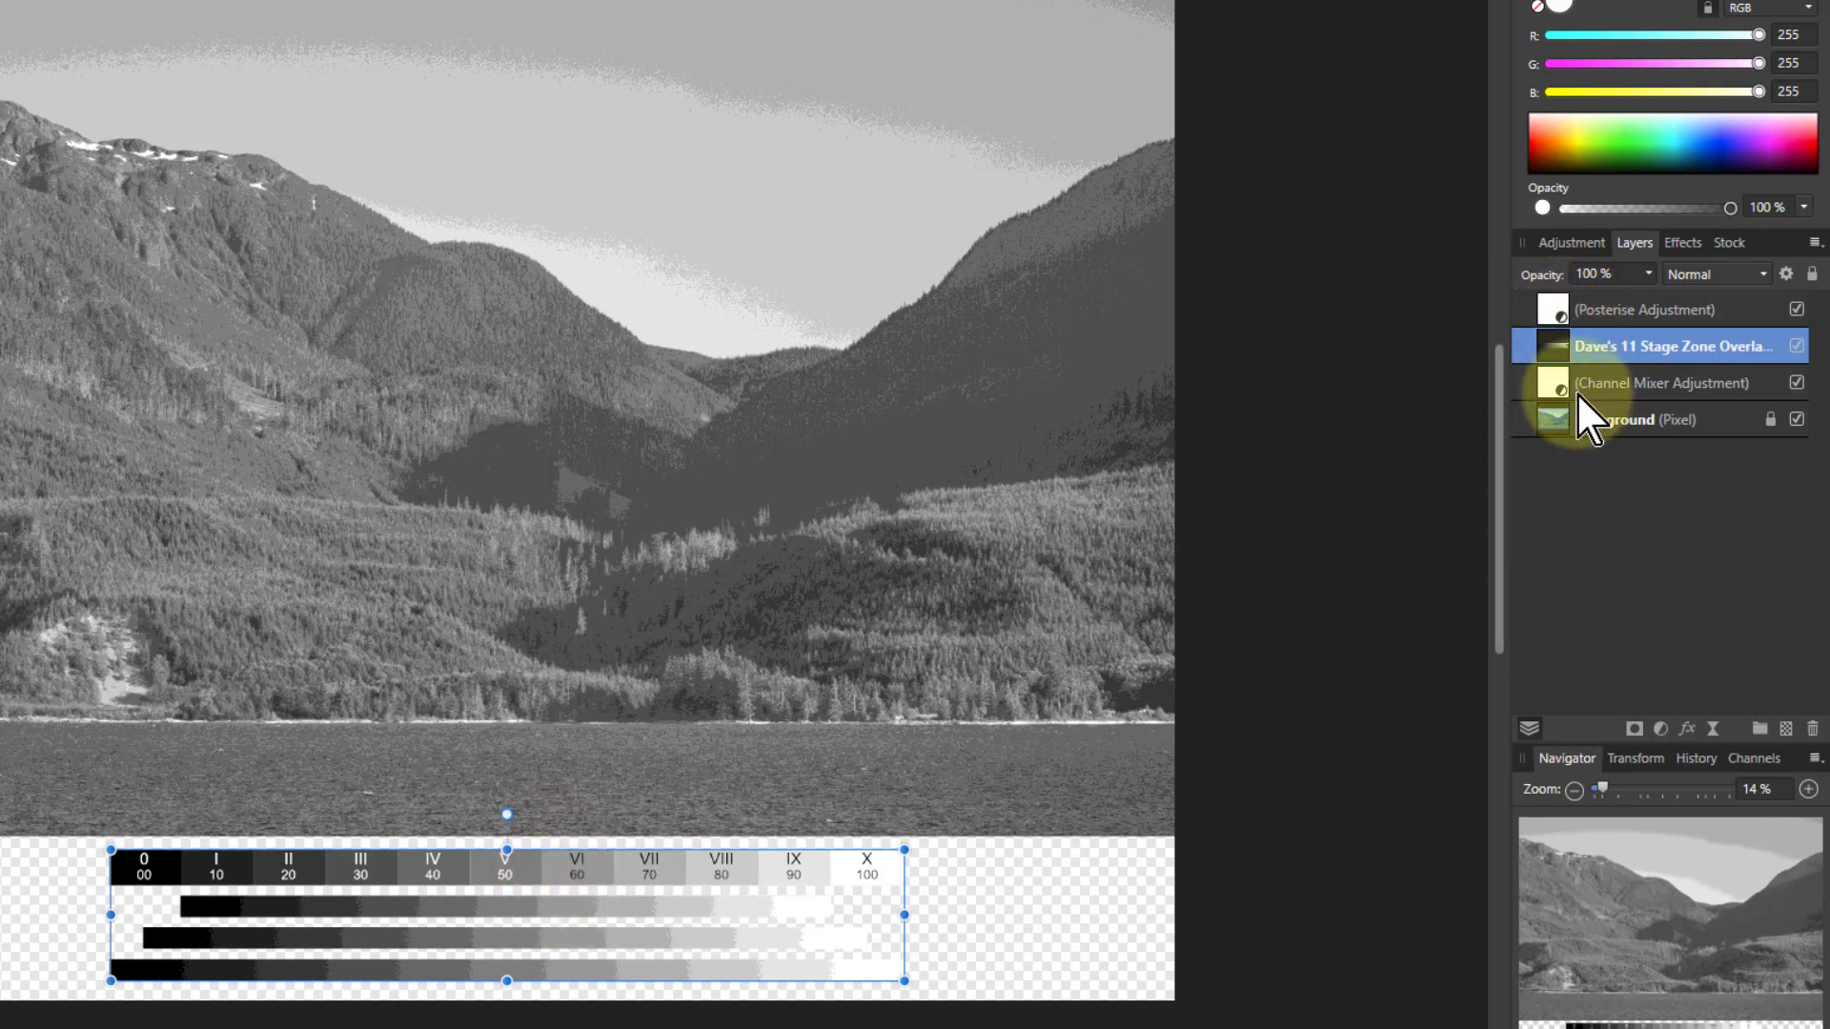
# Merge all visible layers into a new pixel layer
pyautogui.click(1559, 312)
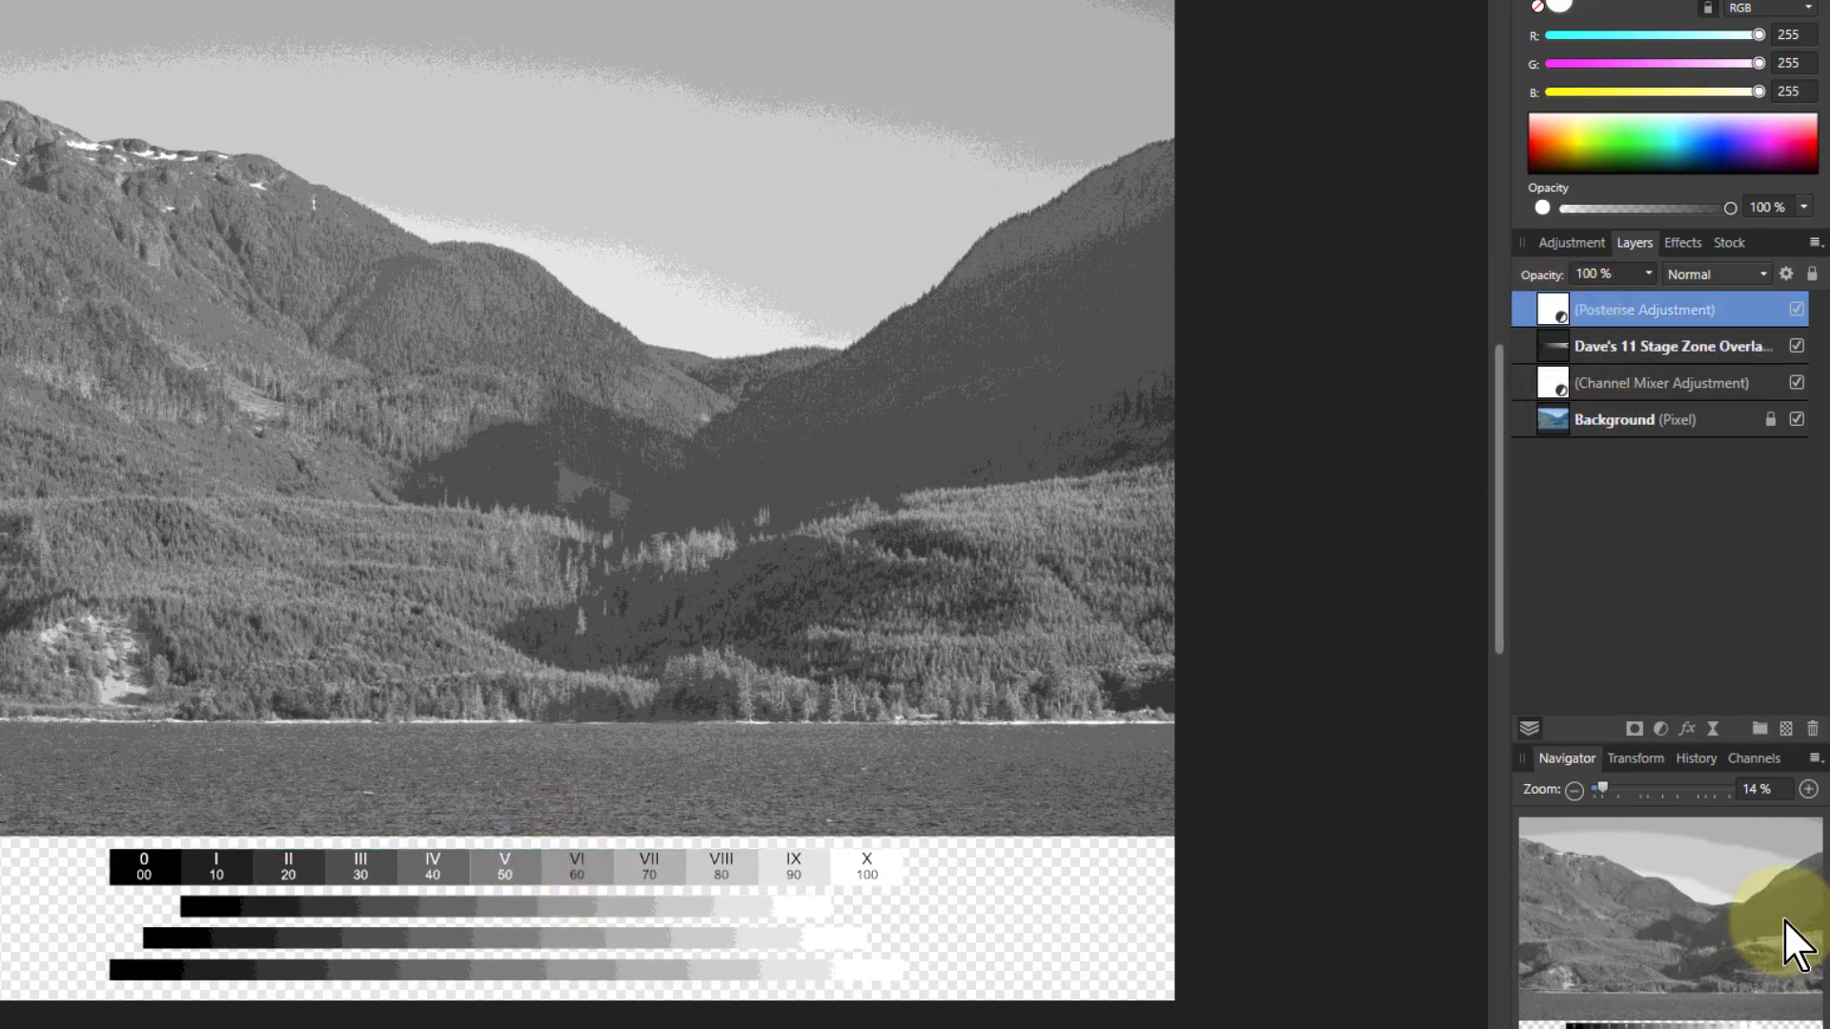
pyautogui.click(1324, 367)
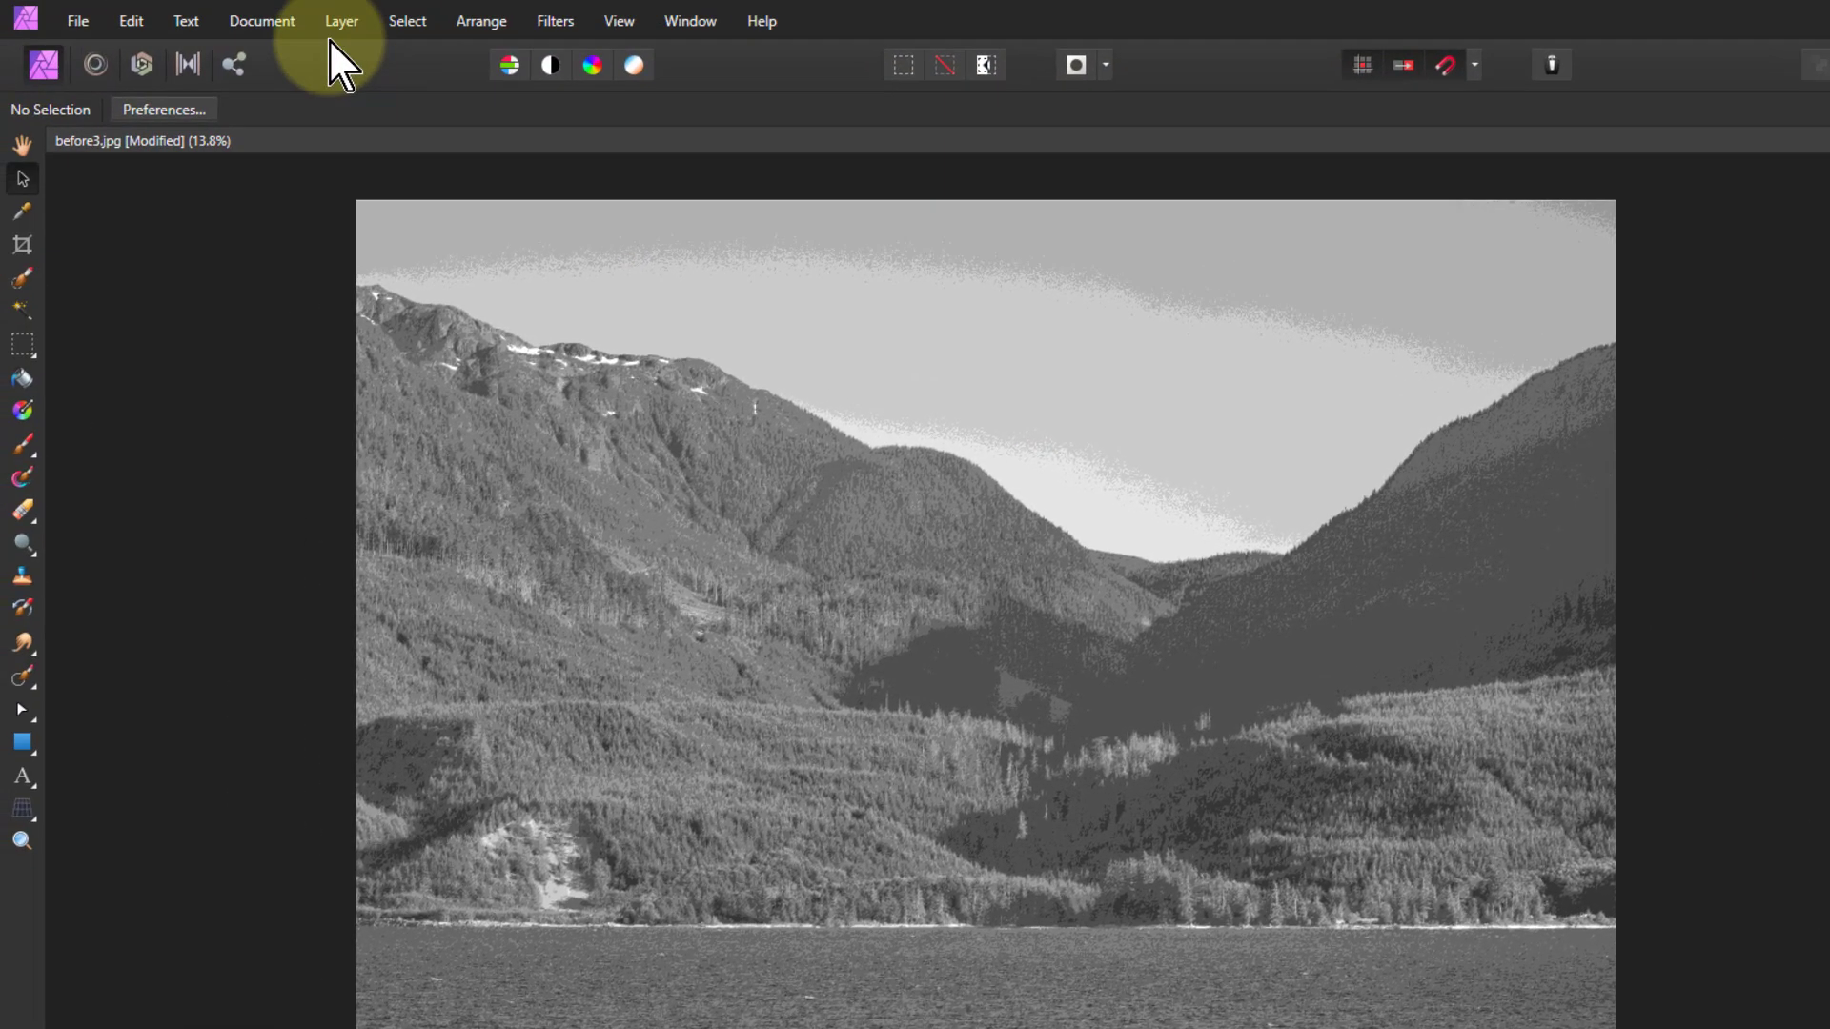
pyautogui.click(342, 20)
pyautogui.click(229, 621)
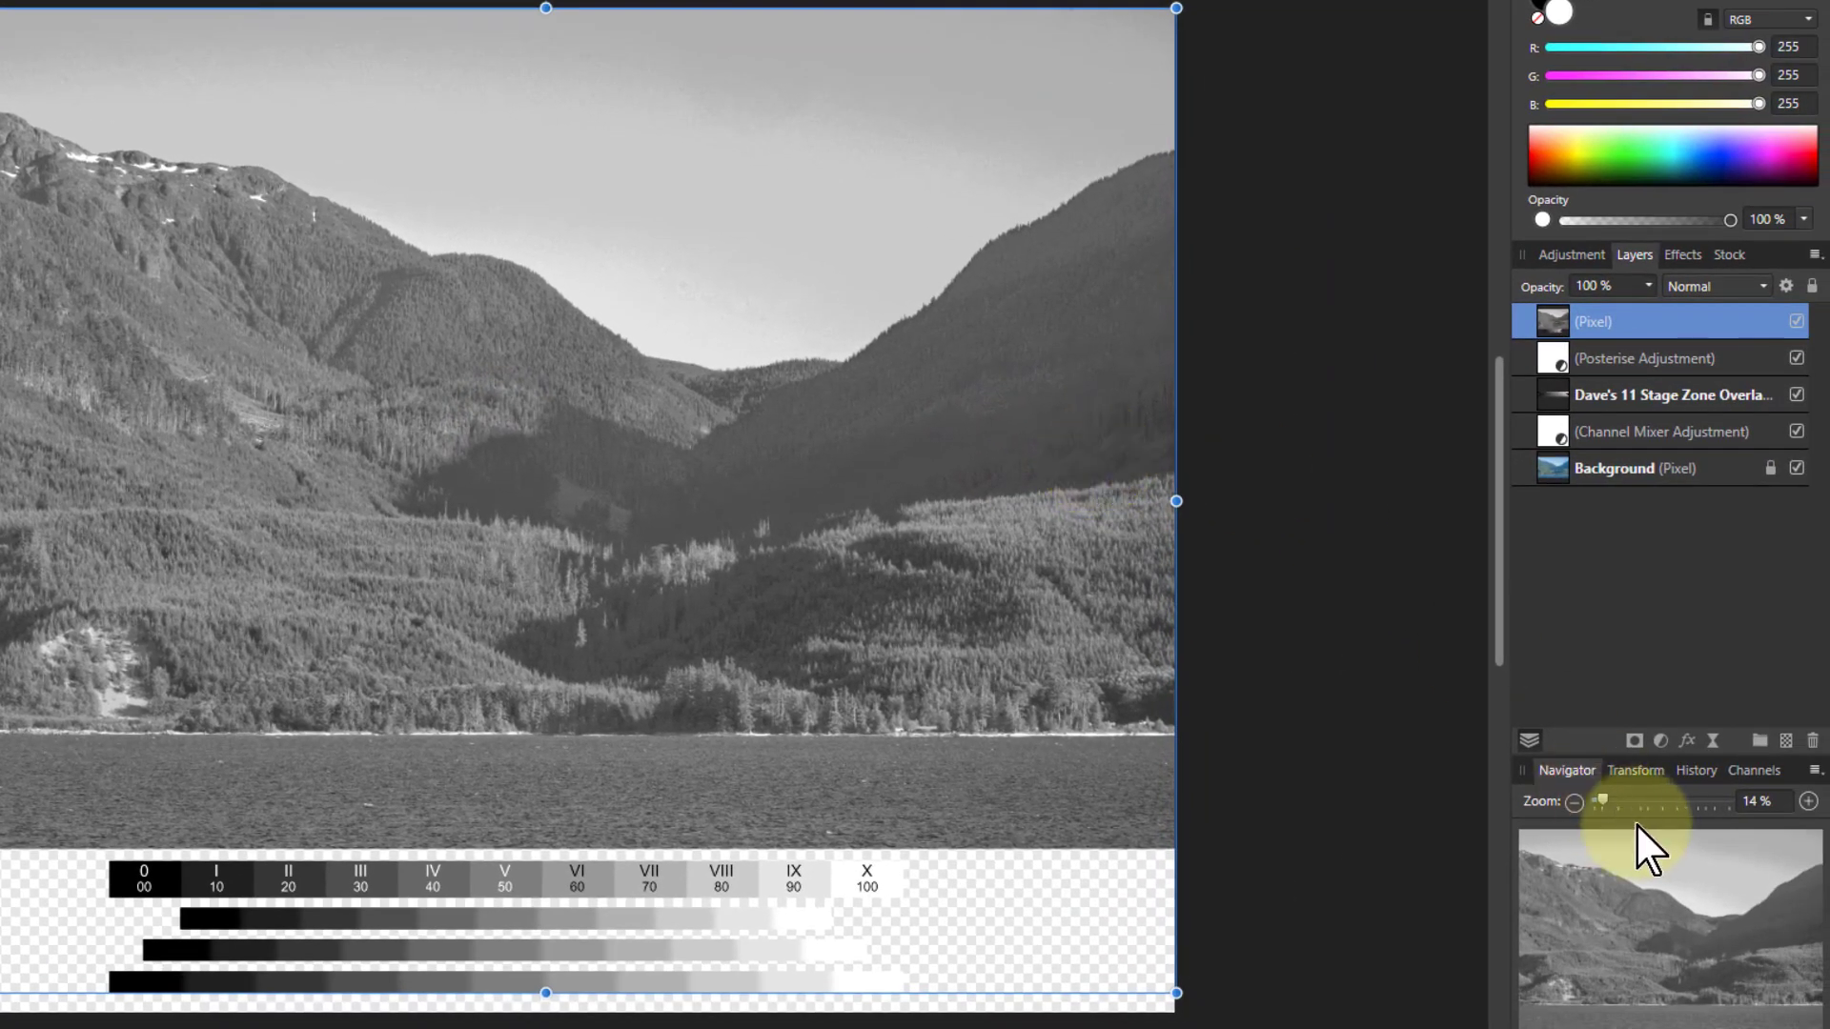
# Add a Threshold adjustment and fine-tune it to 58% against the forest detail
pyautogui.click(1661, 741)
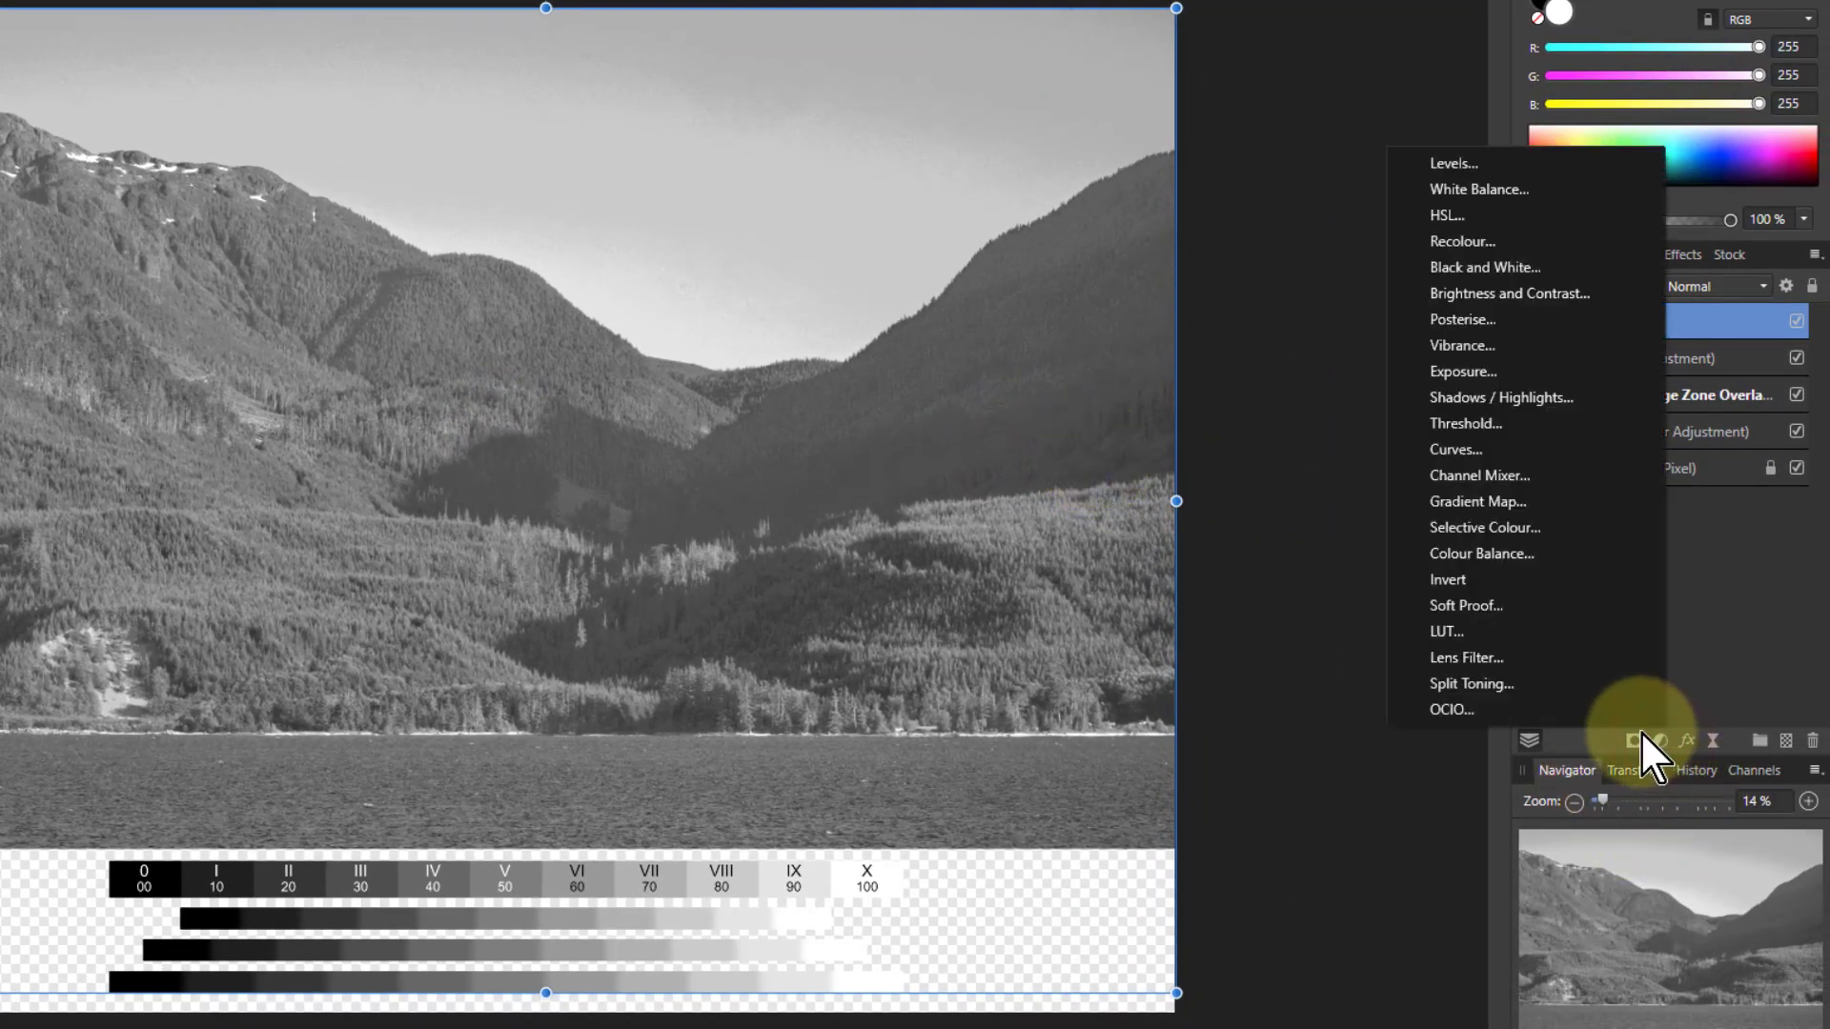
pyautogui.click(1477, 419)
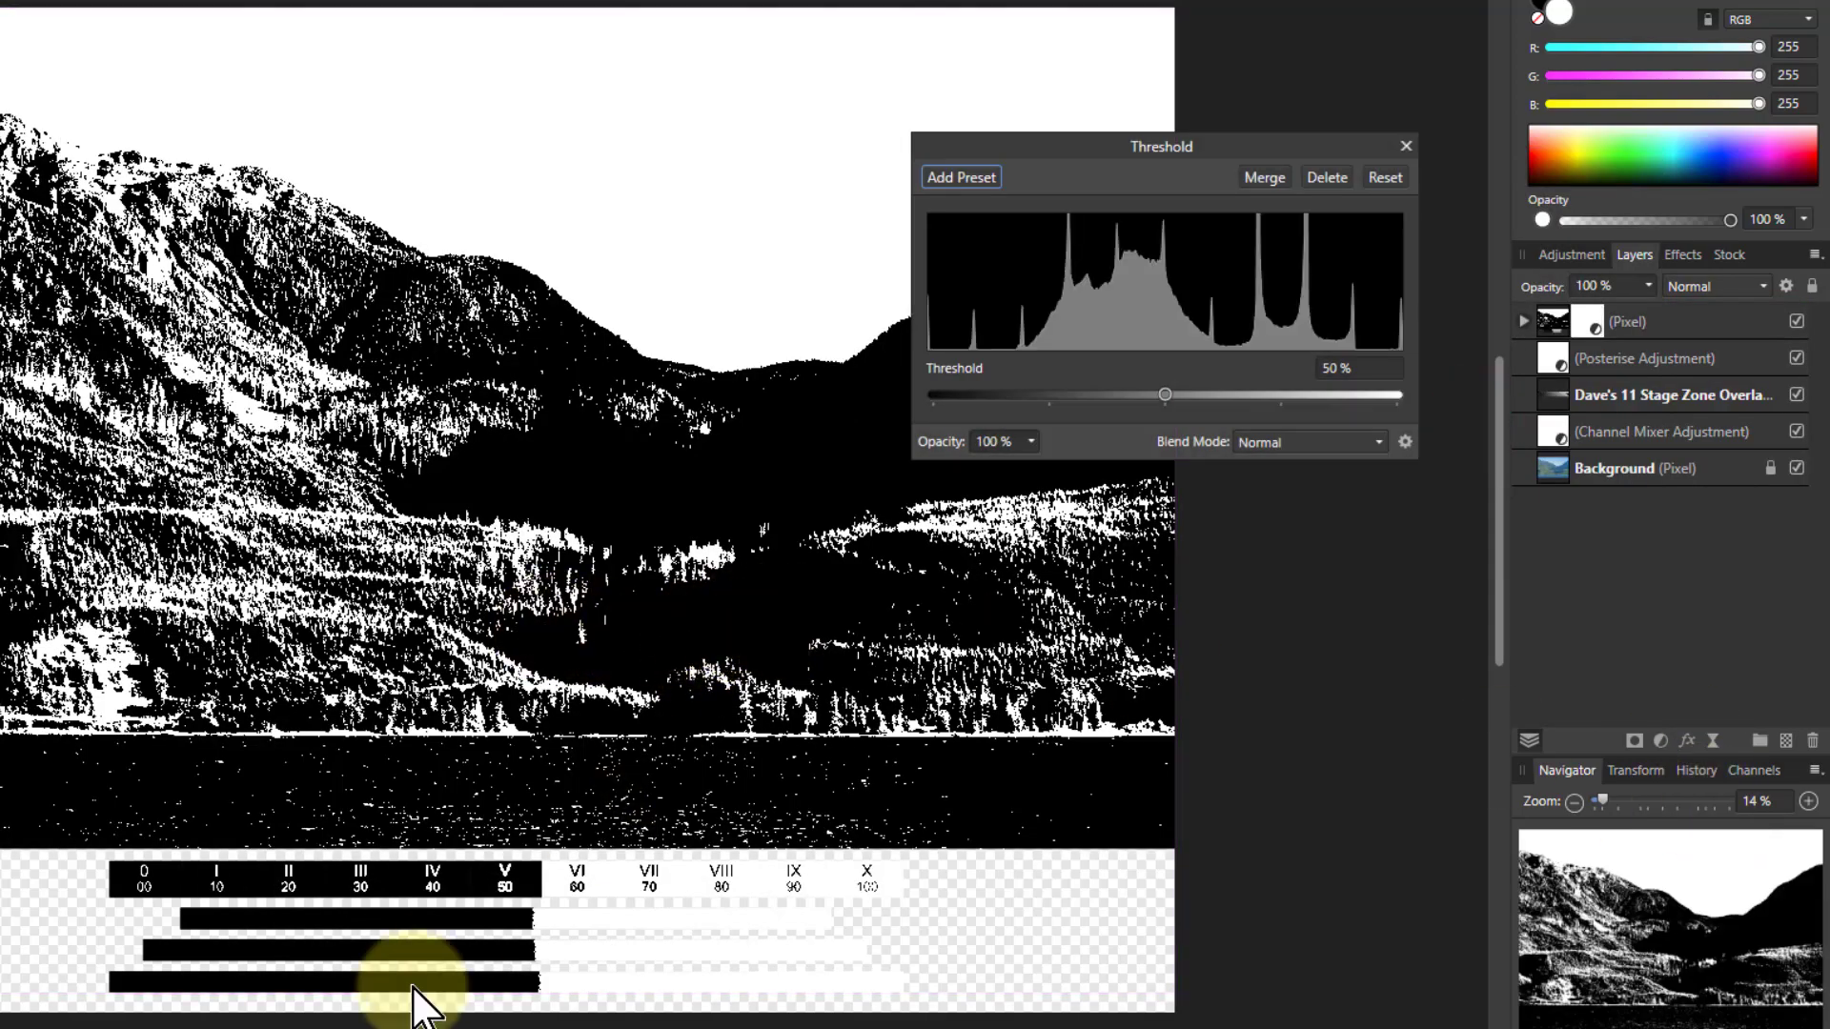
pyautogui.moveTo(1165, 391)
pyautogui.mouseDown()
pyautogui.moveTo(1033, 408)
pyautogui.moveTo(1307, 414)
pyautogui.moveTo(1170, 416)
pyautogui.mouseUp()
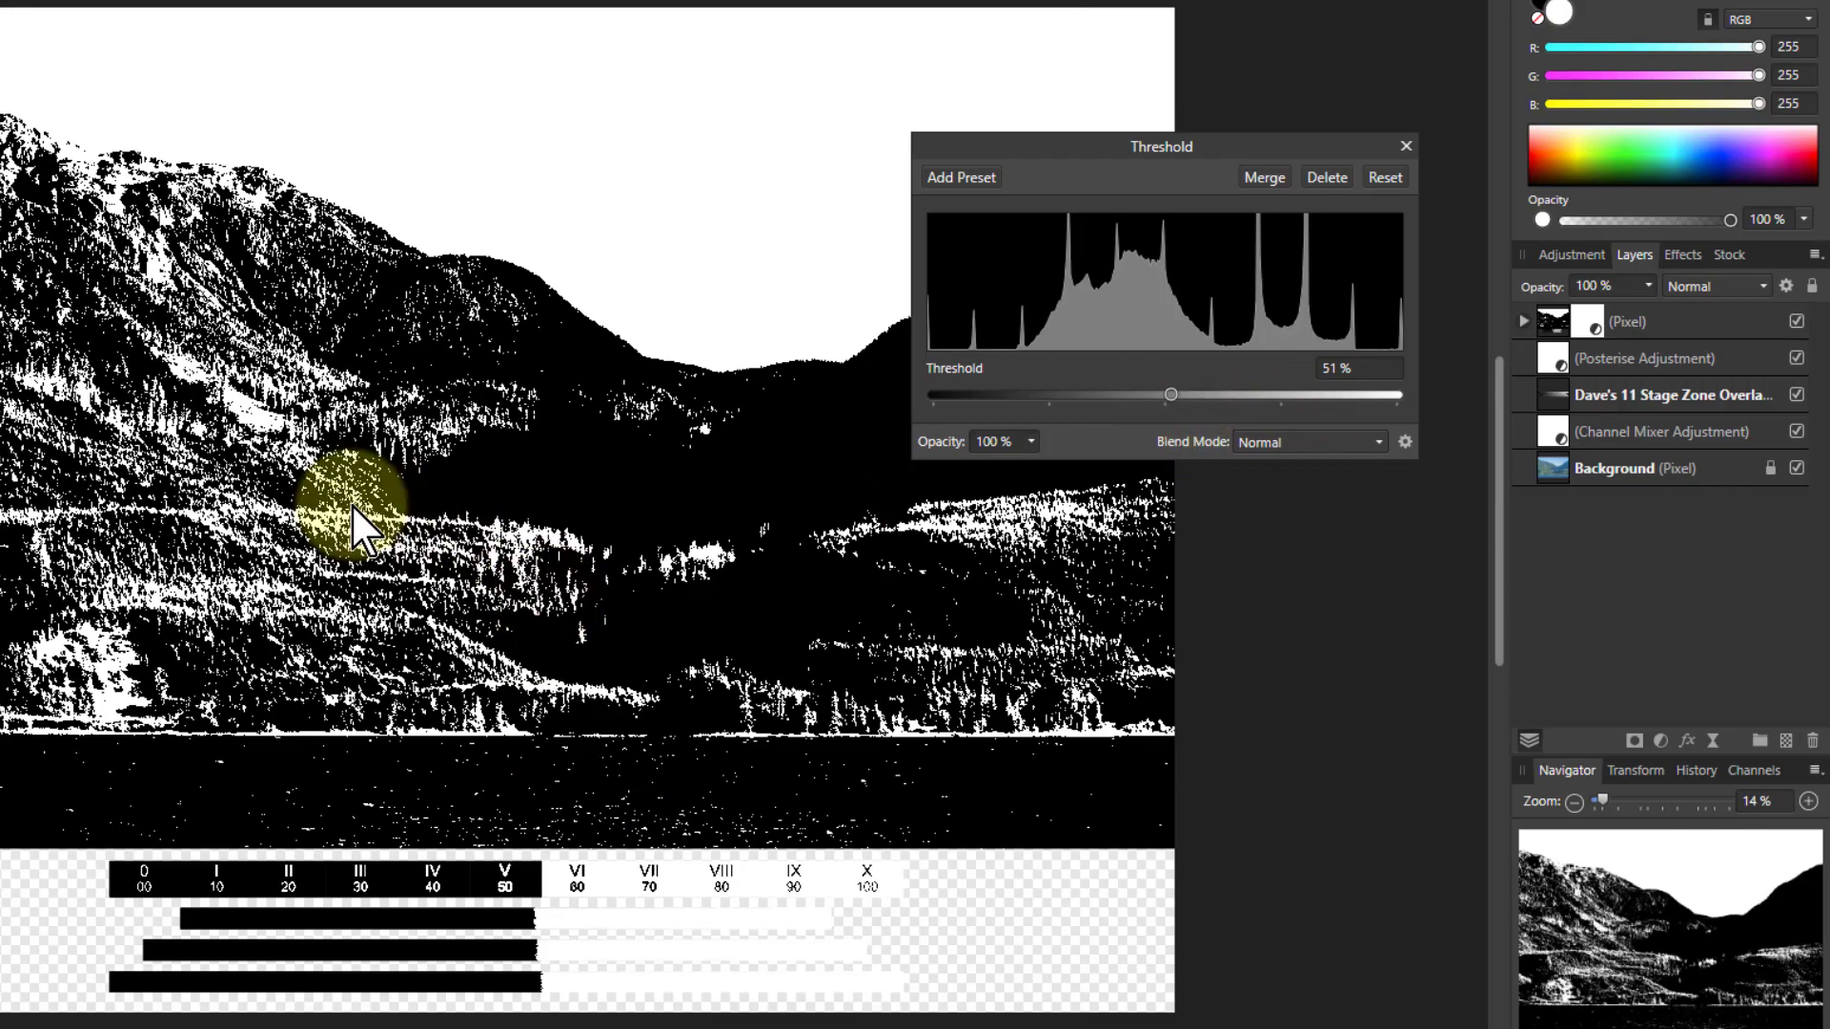
pyautogui.scroll(10, 349, 515)
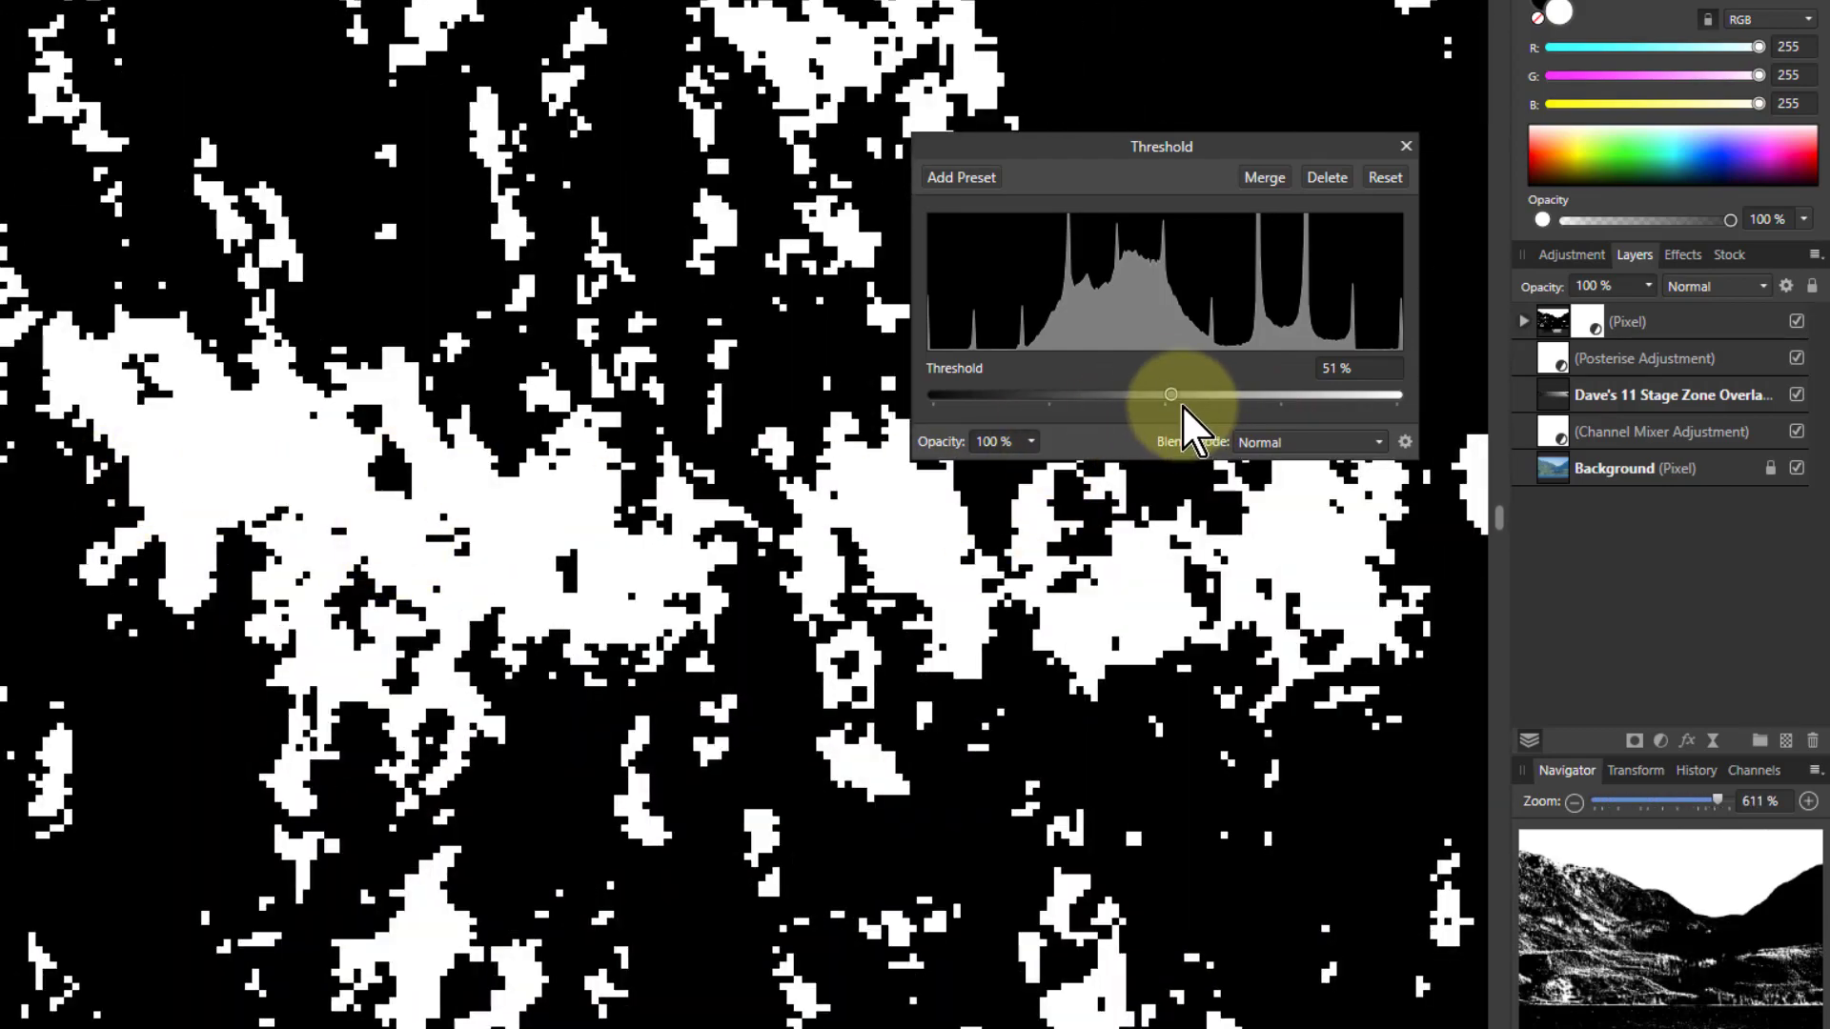
pyautogui.moveTo(1169, 393)
pyautogui.mouseDown()
pyautogui.moveTo(1131, 396)
pyautogui.moveTo(1226, 394)
pyautogui.moveTo(1200, 395)
pyautogui.mouseUp()
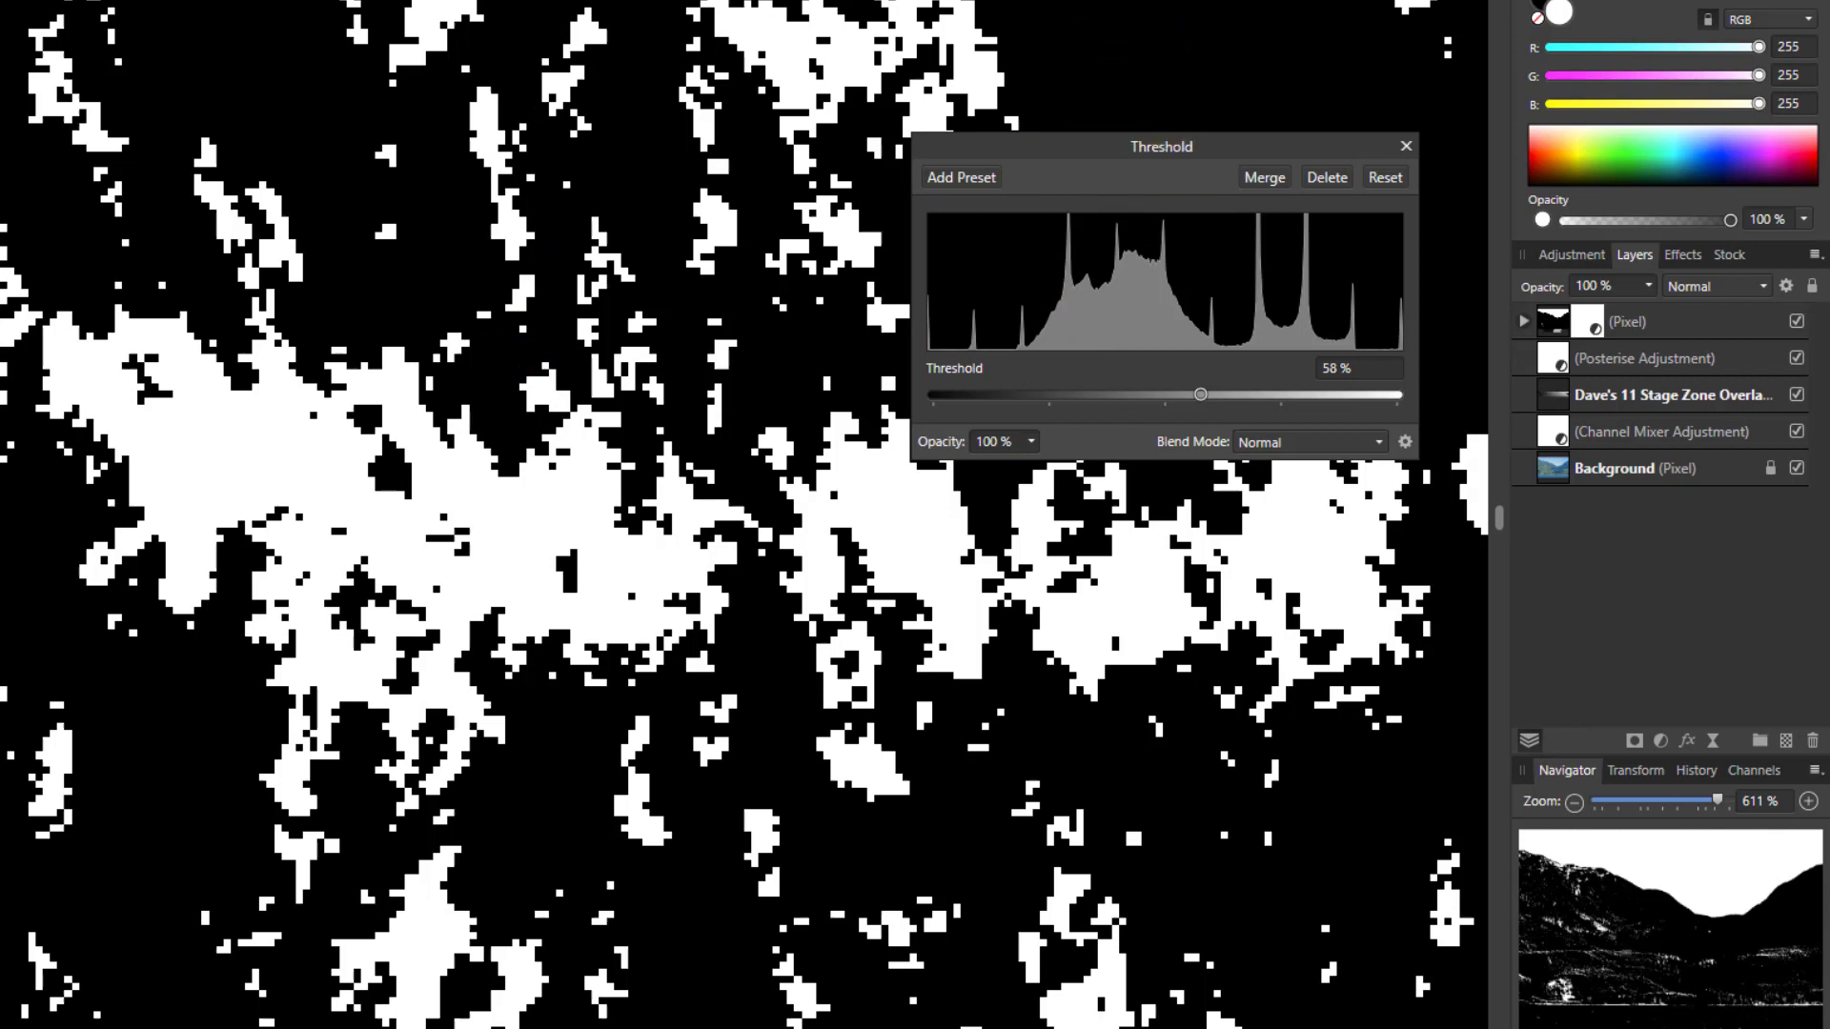
pyautogui.hotkey('ctrl', '0')
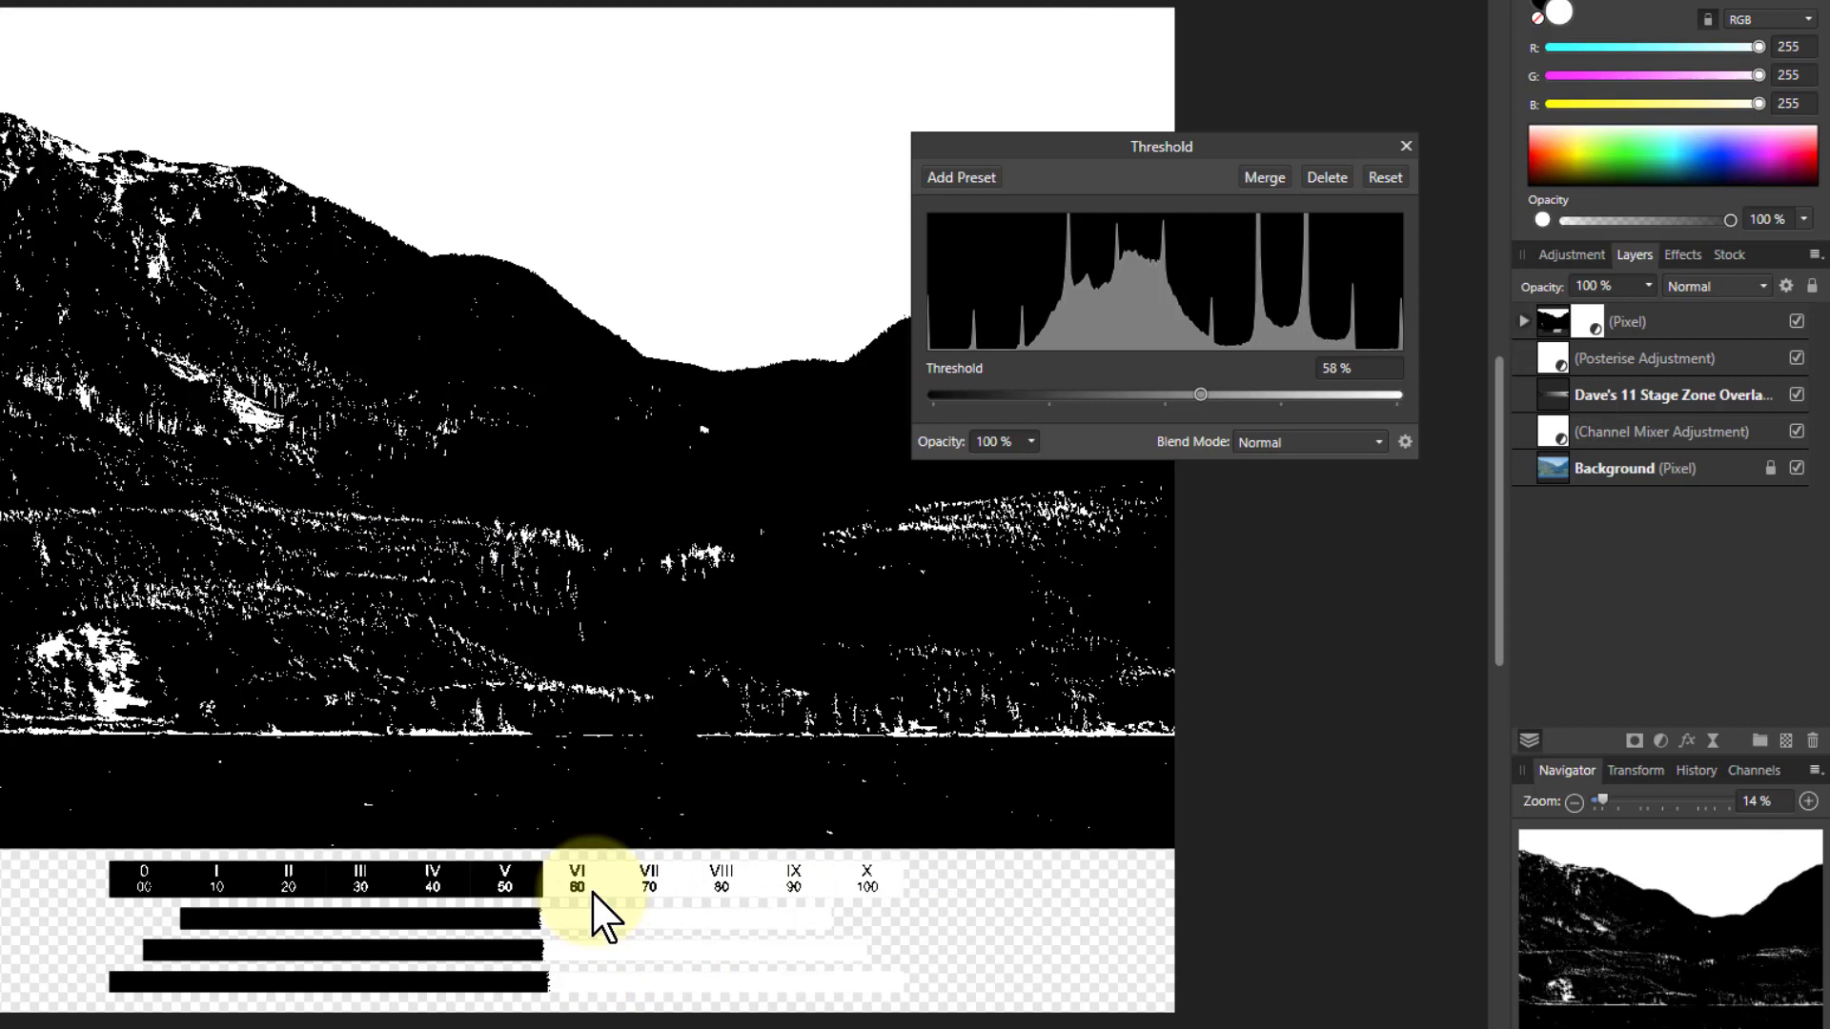
# Duplicate the threshold pixel layer and try threshold levels on the copy
pyautogui.click(1559, 320)
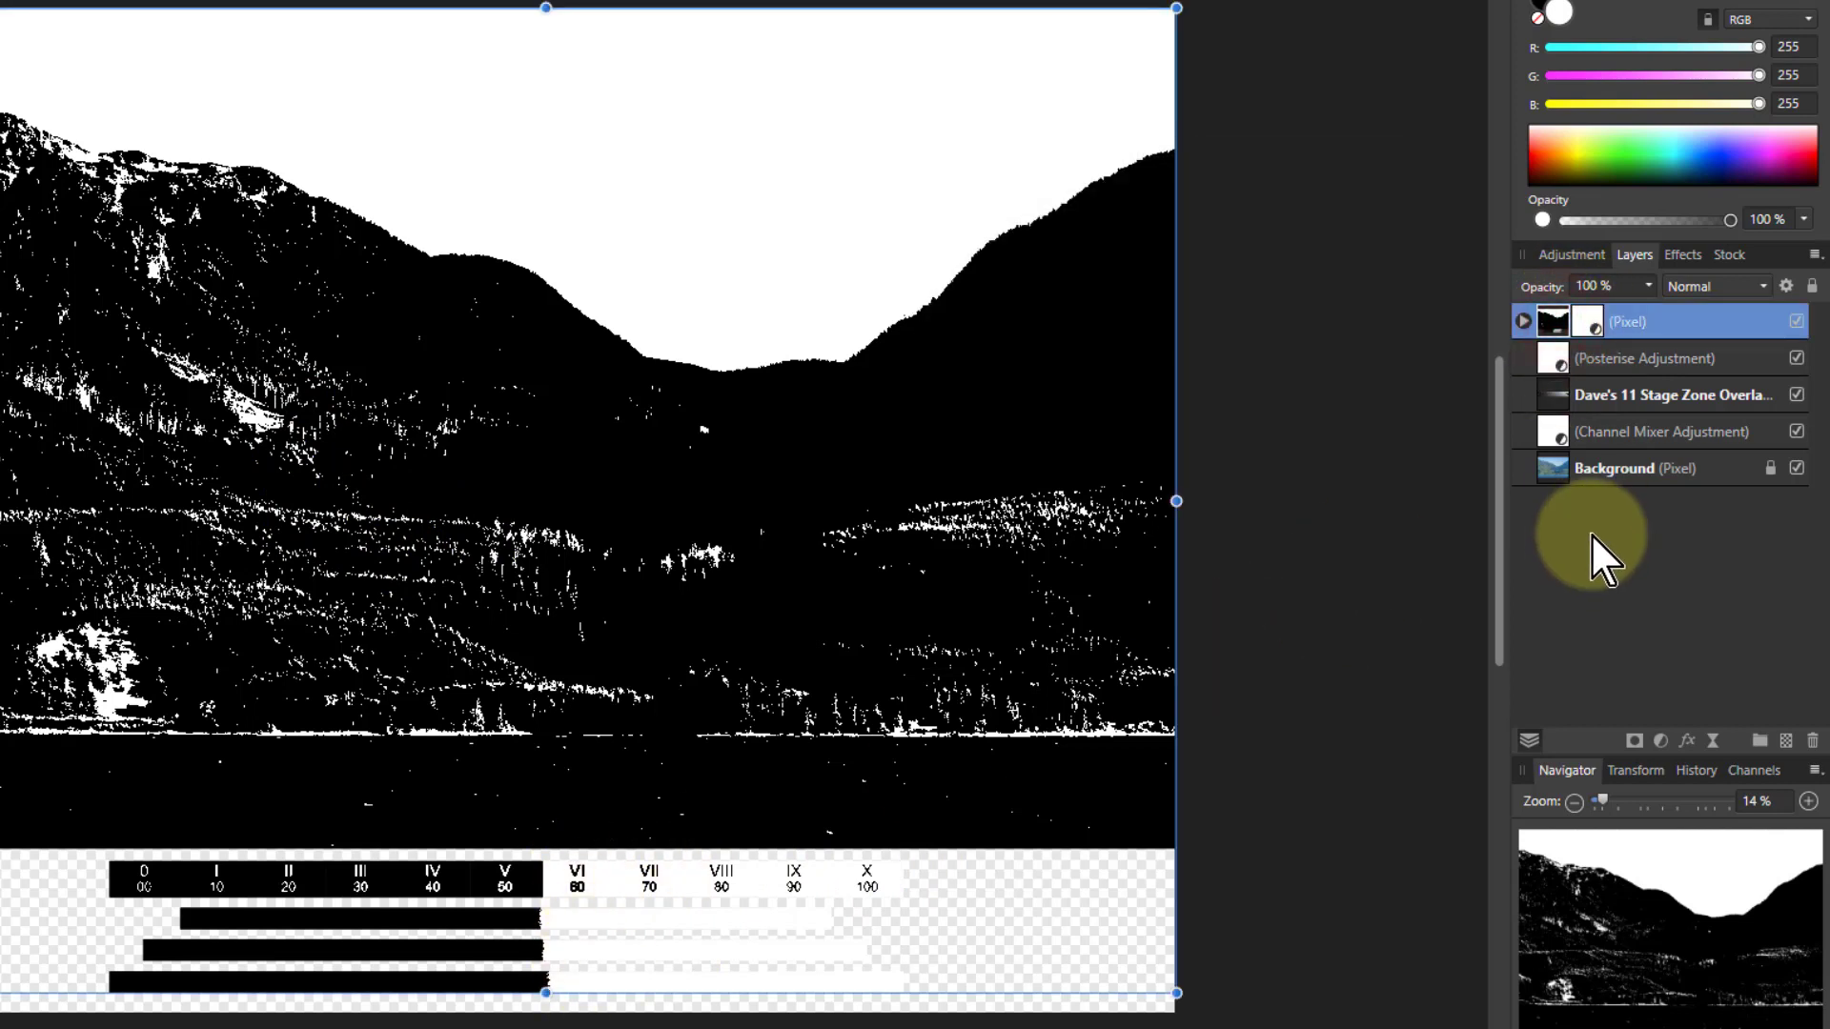
pyautogui.hotkey('ctrl', 'j')
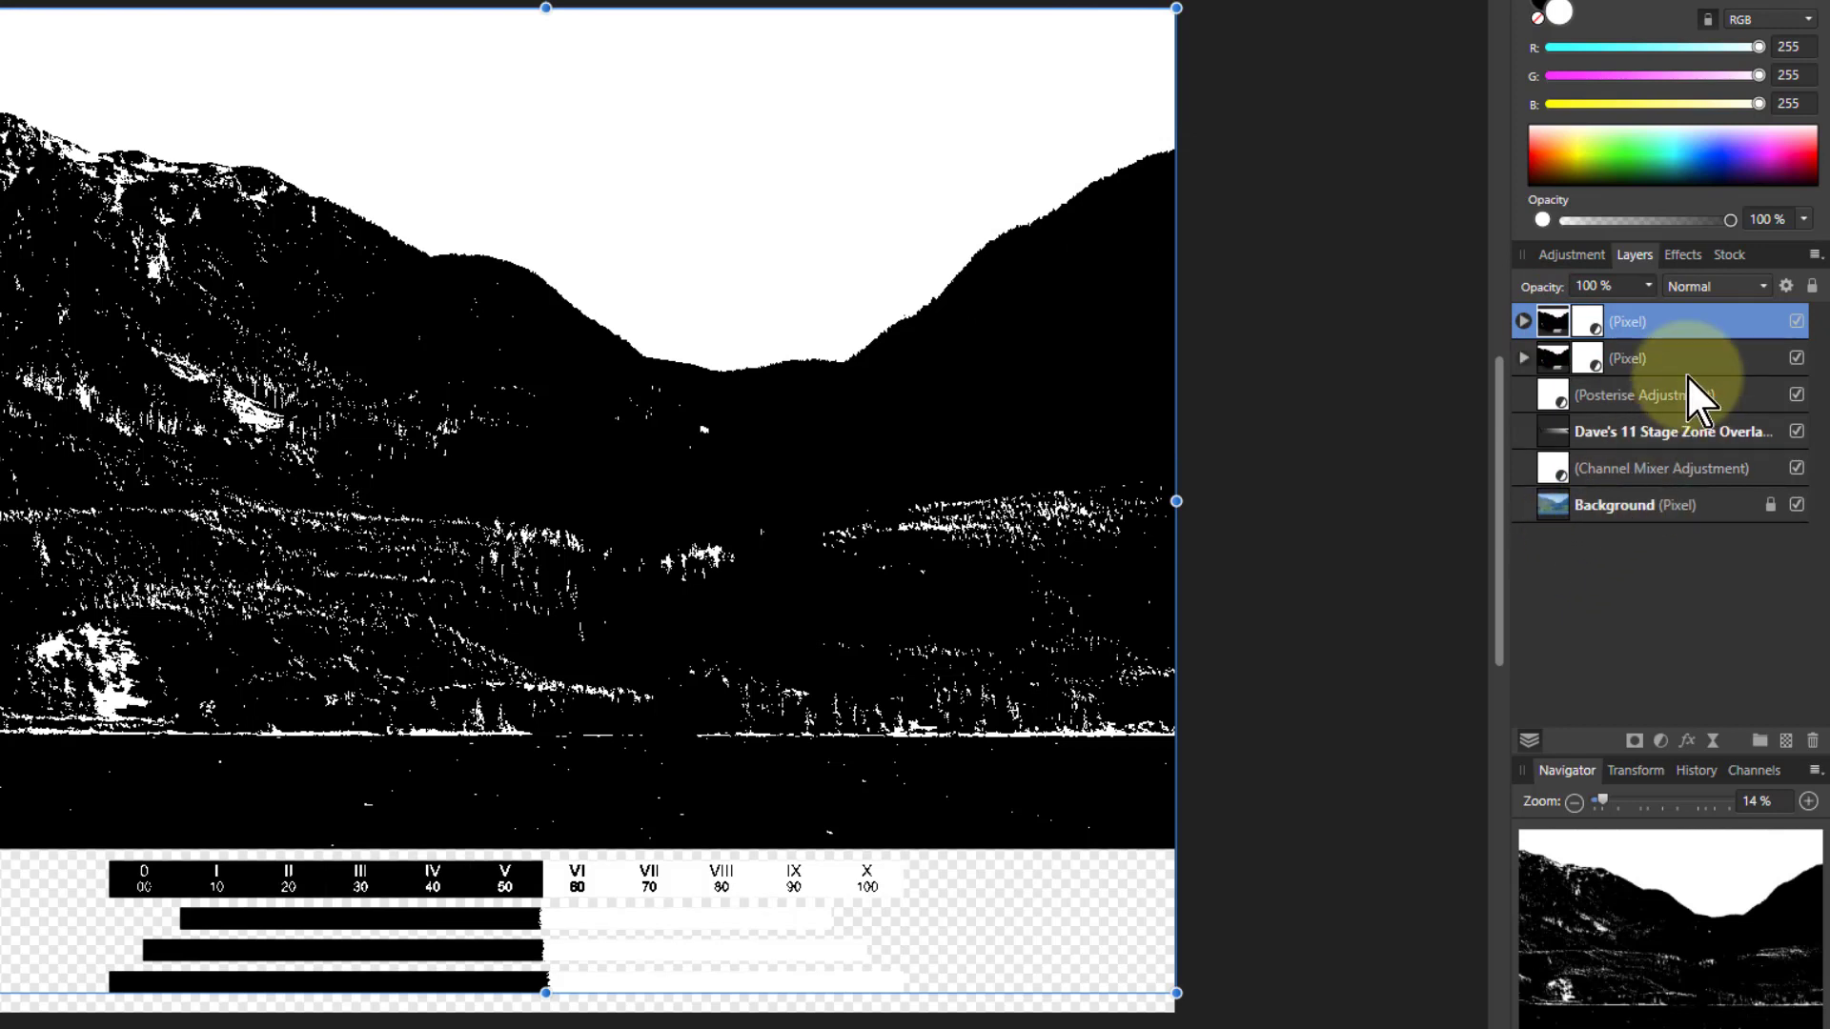
pyautogui.doubleClick(1588, 324)
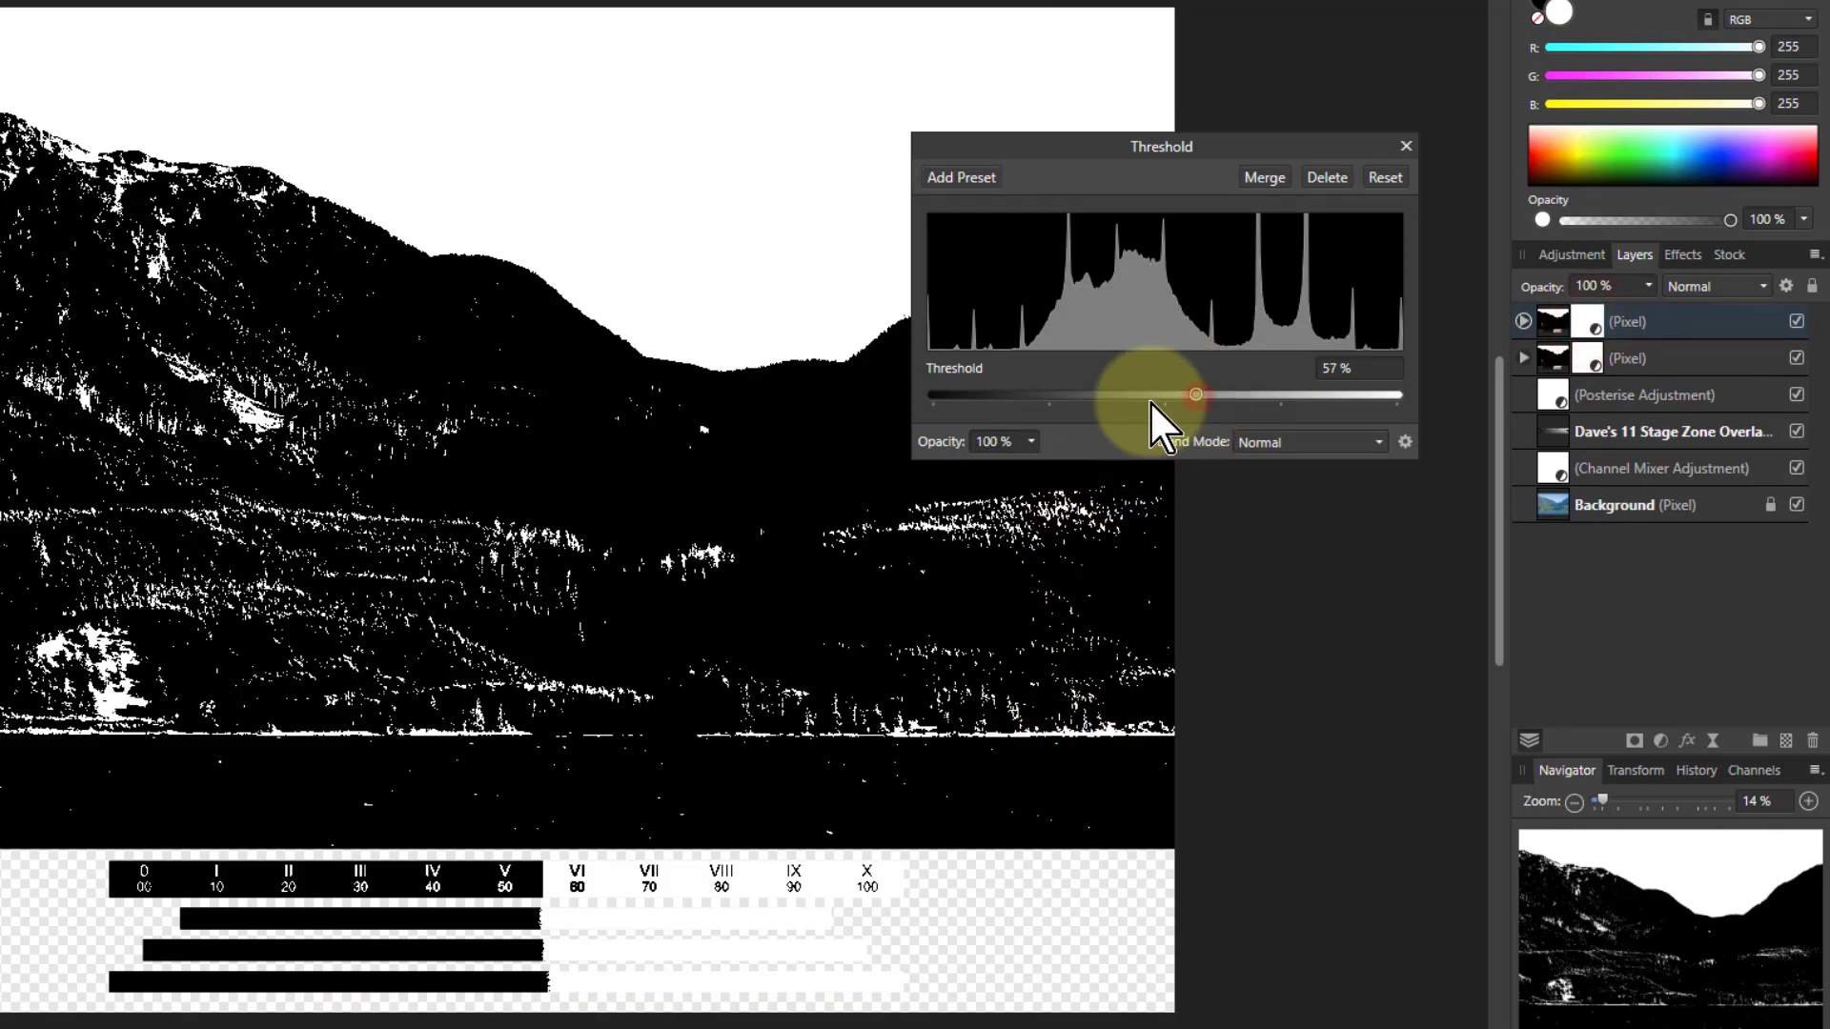
pyautogui.moveTo(1149, 402)
pyautogui.mouseDown()
pyautogui.moveTo(1050, 404)
pyautogui.moveTo(1183, 409)
pyautogui.moveTo(1132, 409)
pyautogui.moveTo(1163, 413)
pyautogui.mouseUp()
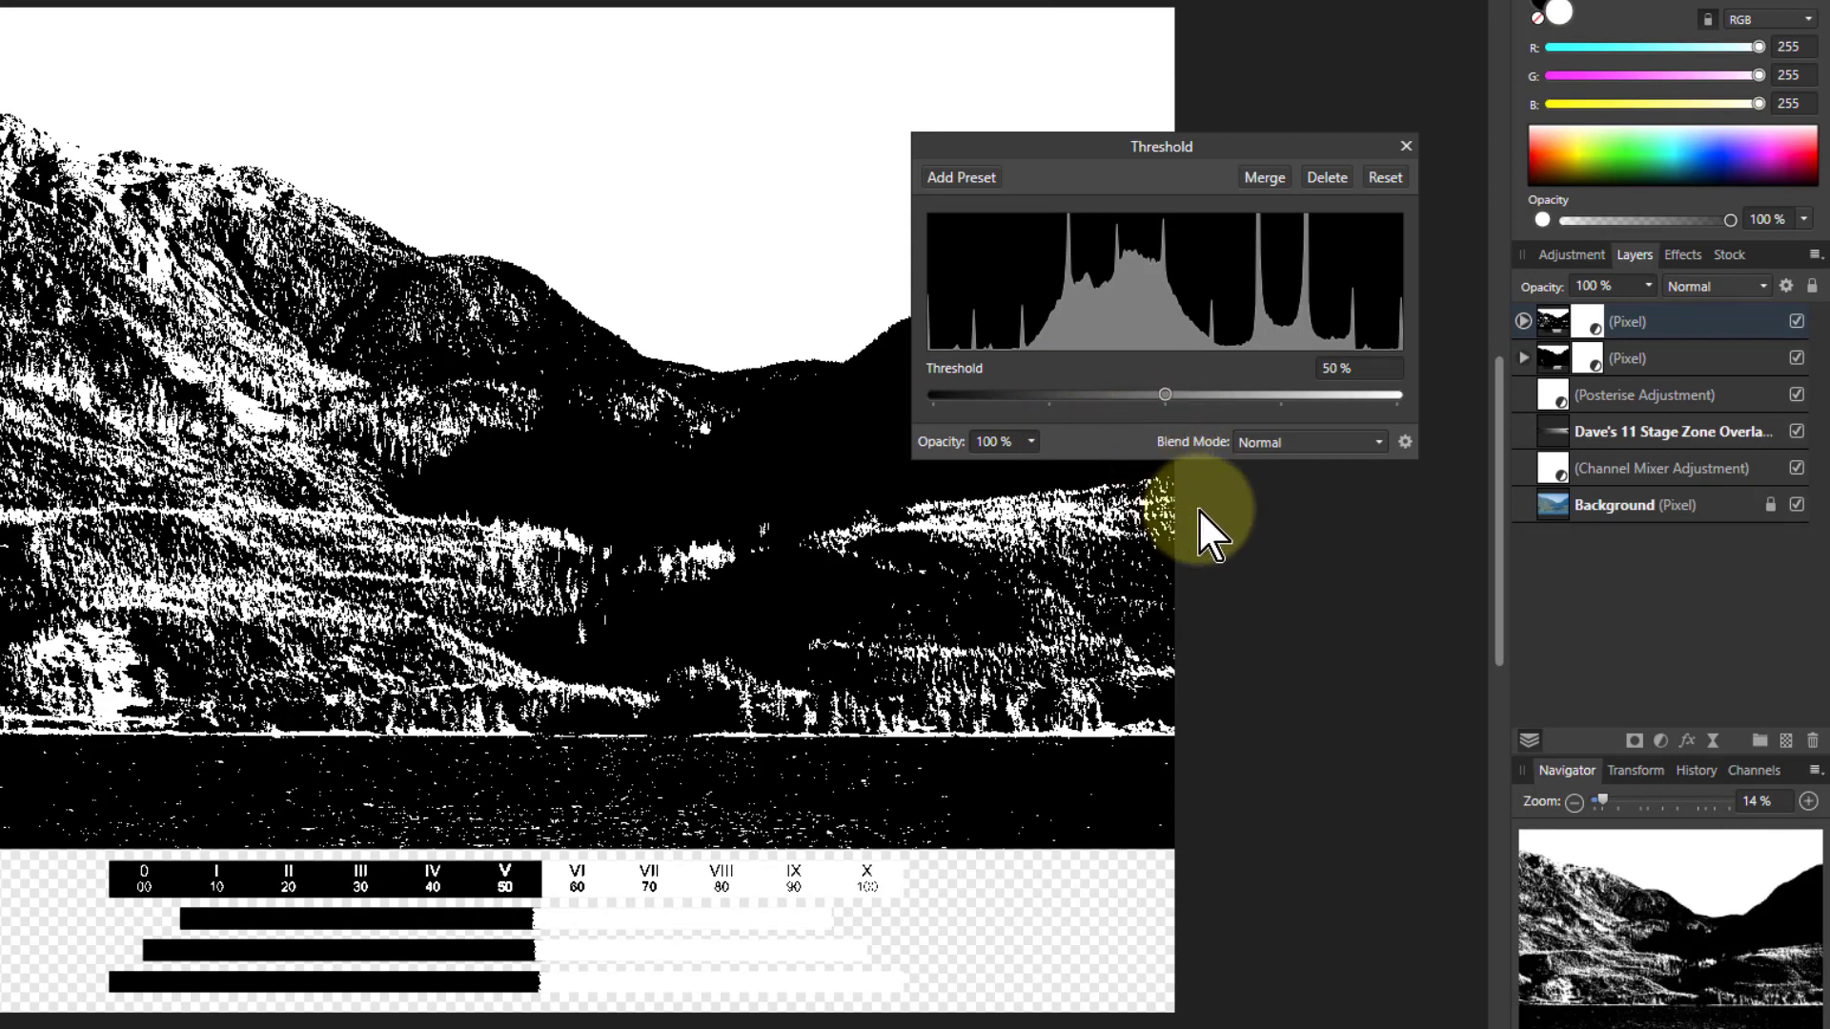
# Invert the top threshold layer and lower its threshold to about 34%
pyautogui.click(1539, 320)
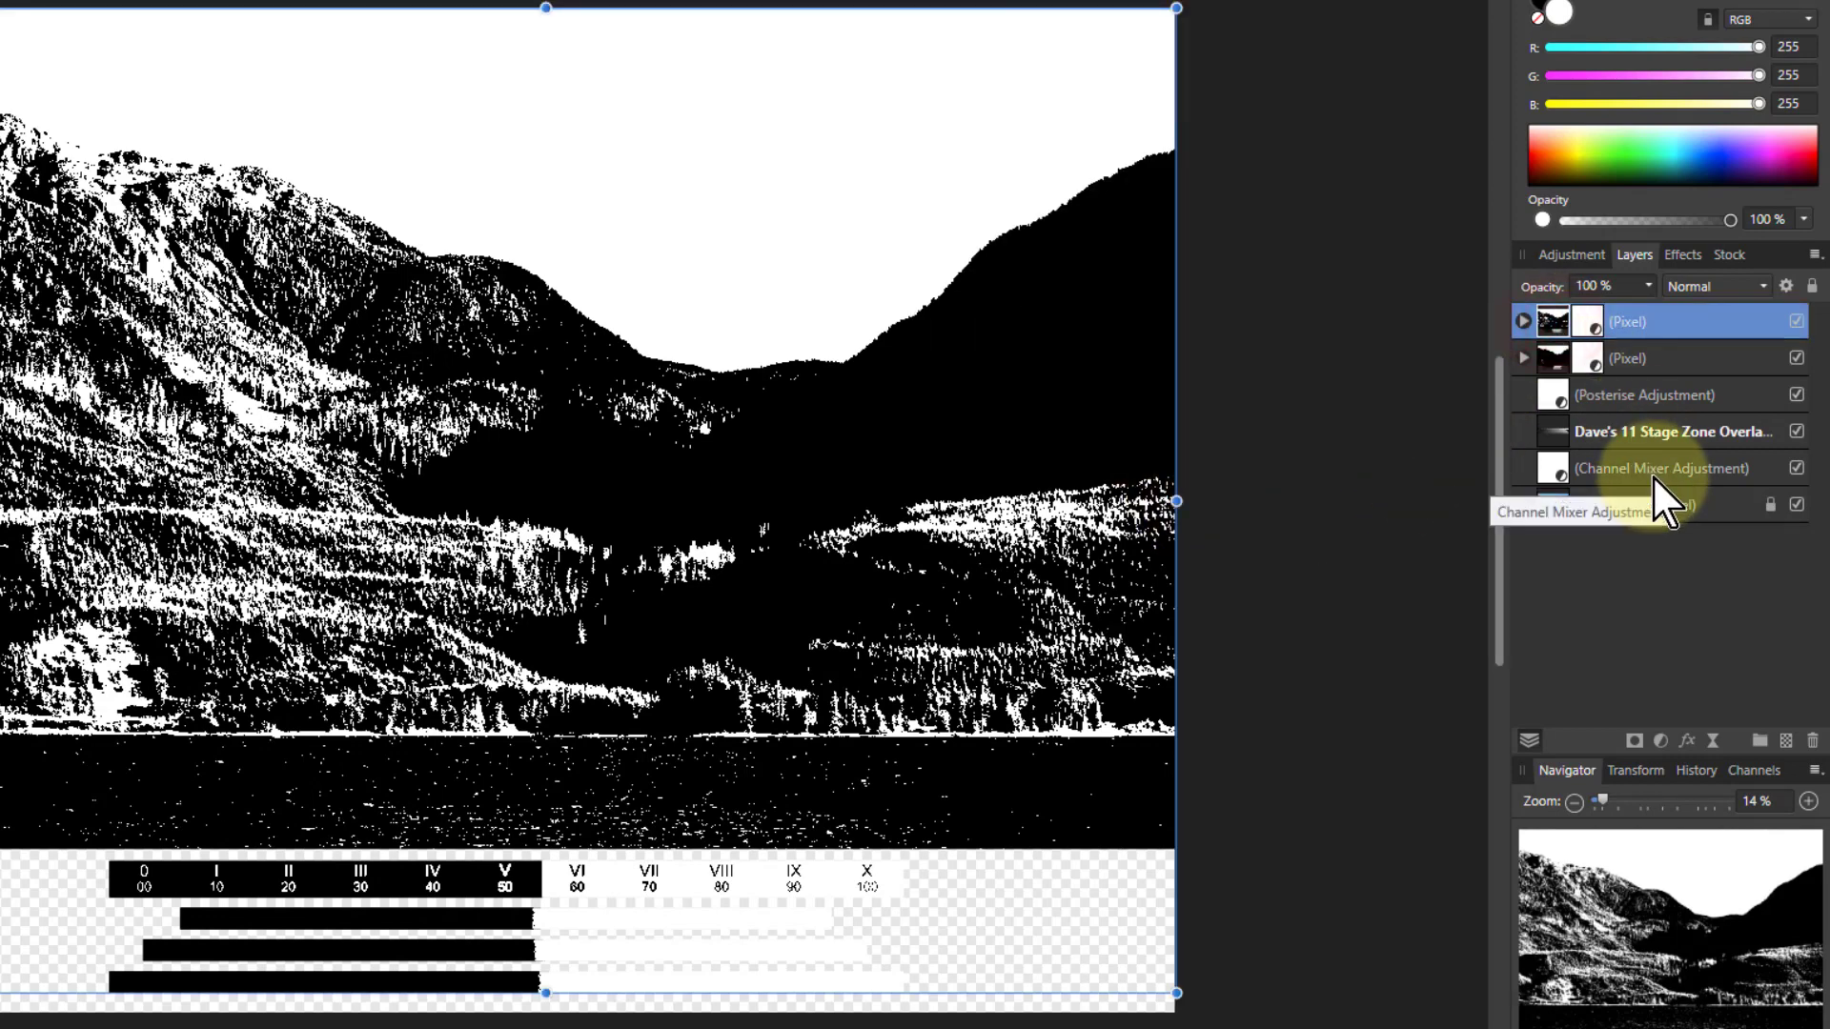
pyautogui.hotkey('ctrl', 'i')
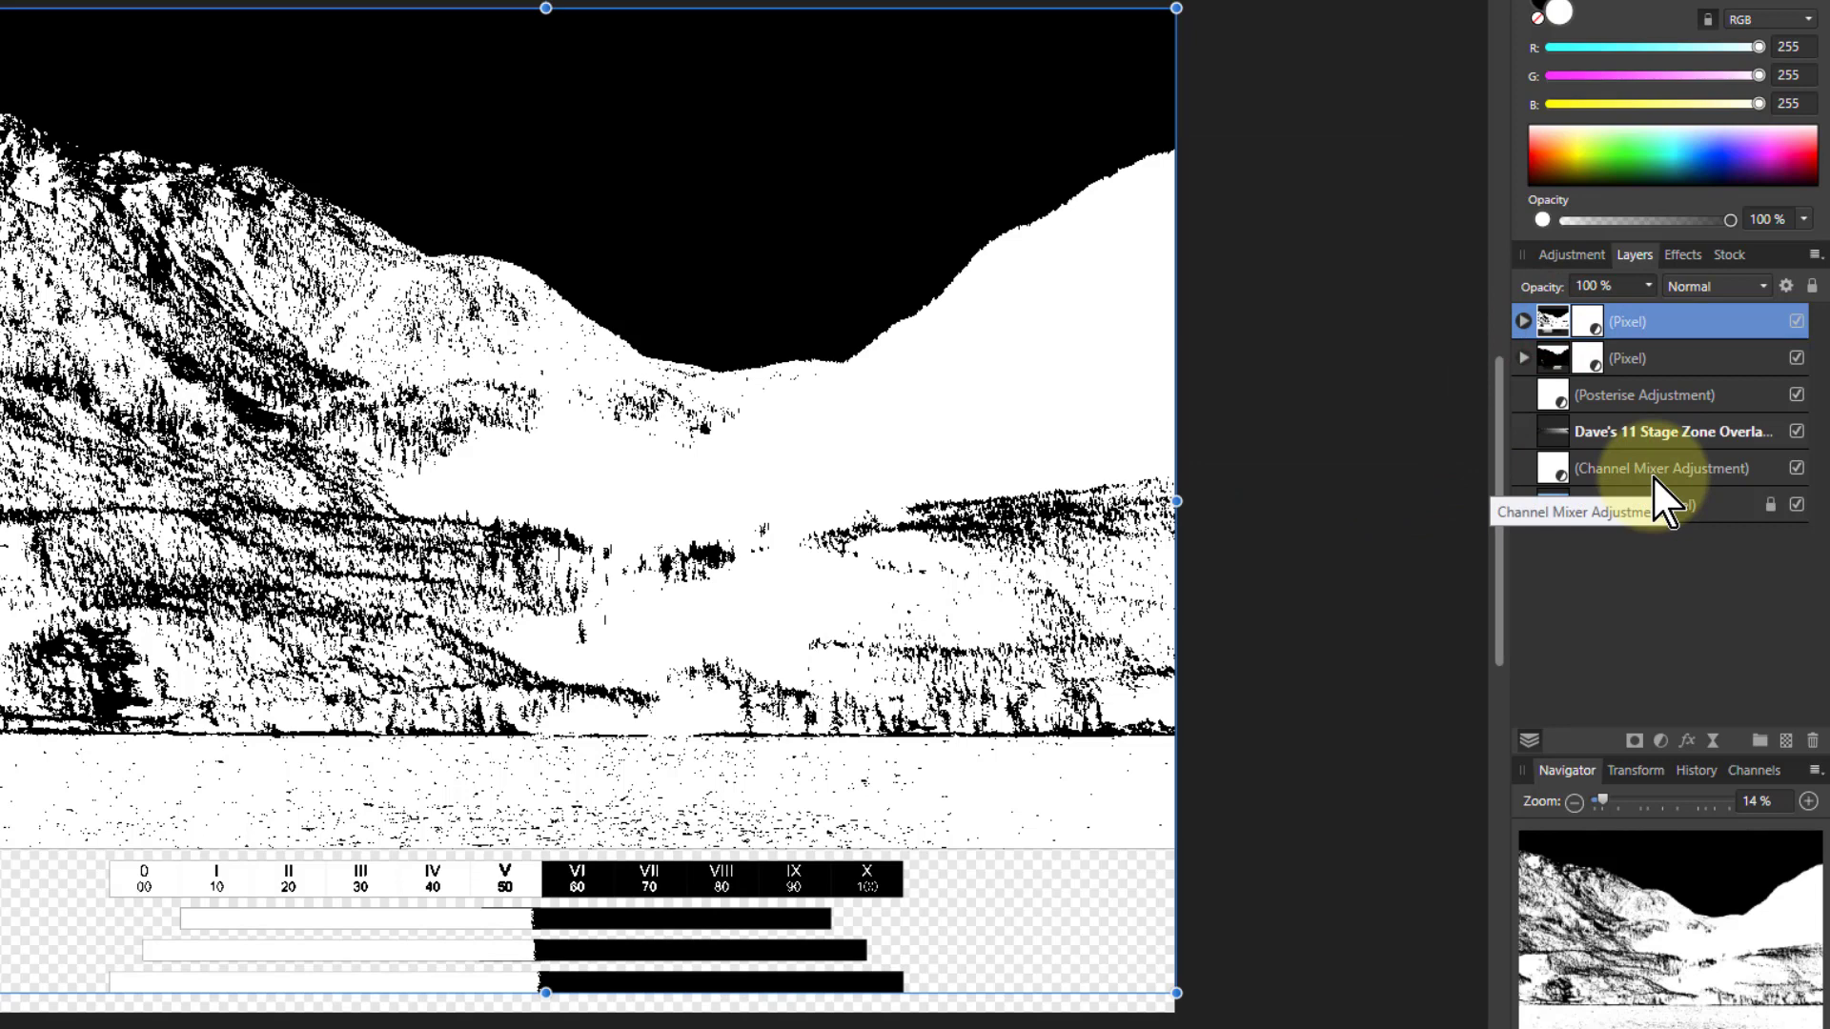
pyautogui.doubleClick(1590, 318)
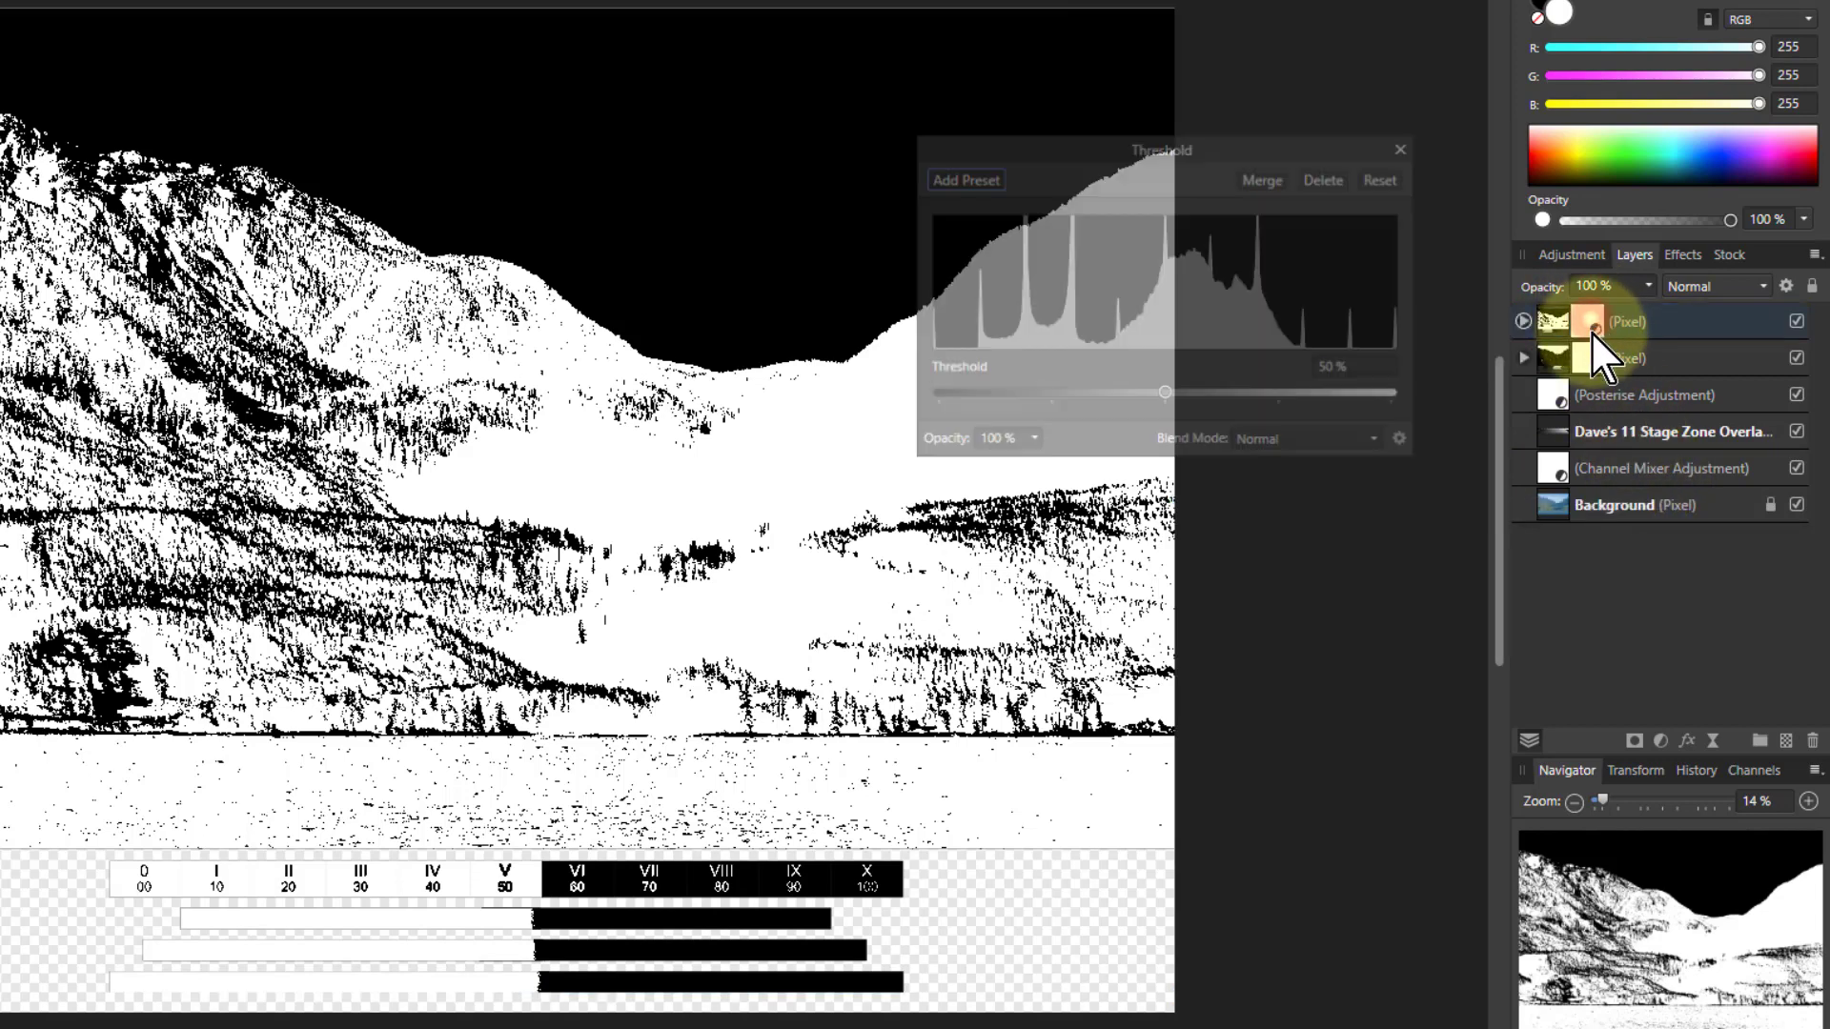
pyautogui.moveTo(1101, 151); pyautogui.dragTo(1136, 395)
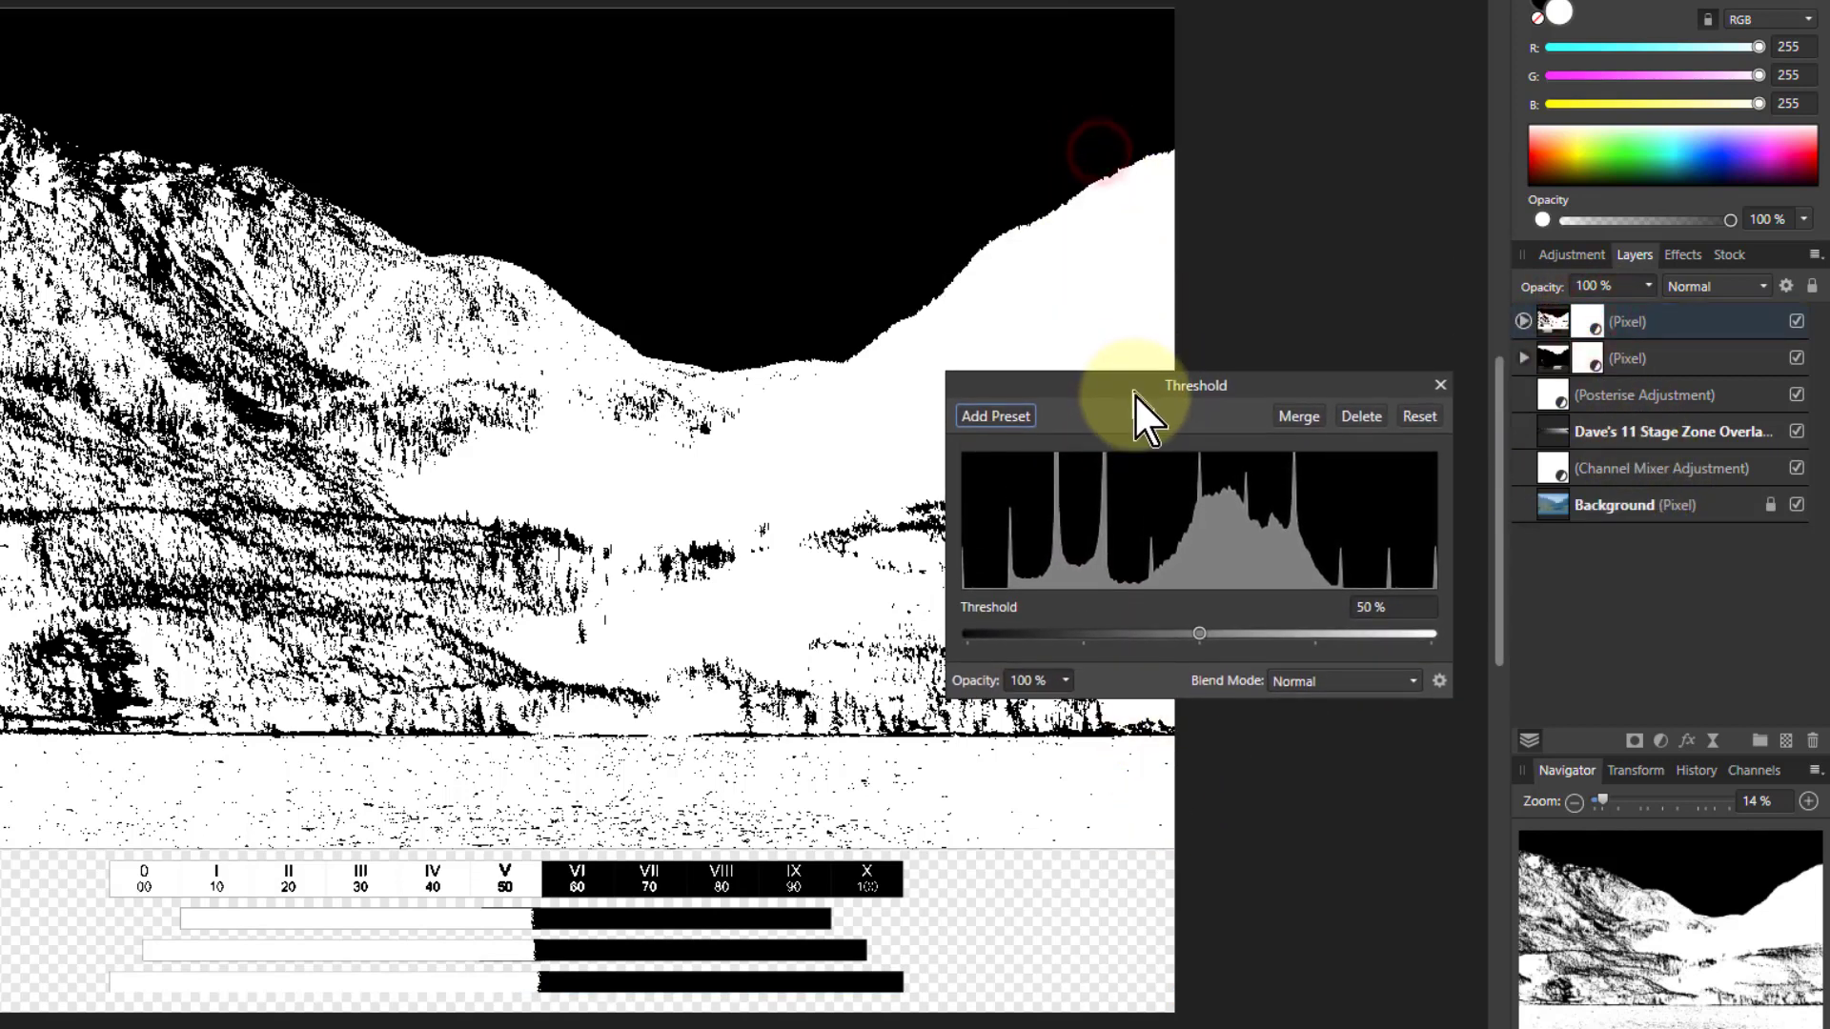
pyautogui.moveTo(1195, 633); pyautogui.dragTo(1124, 650)
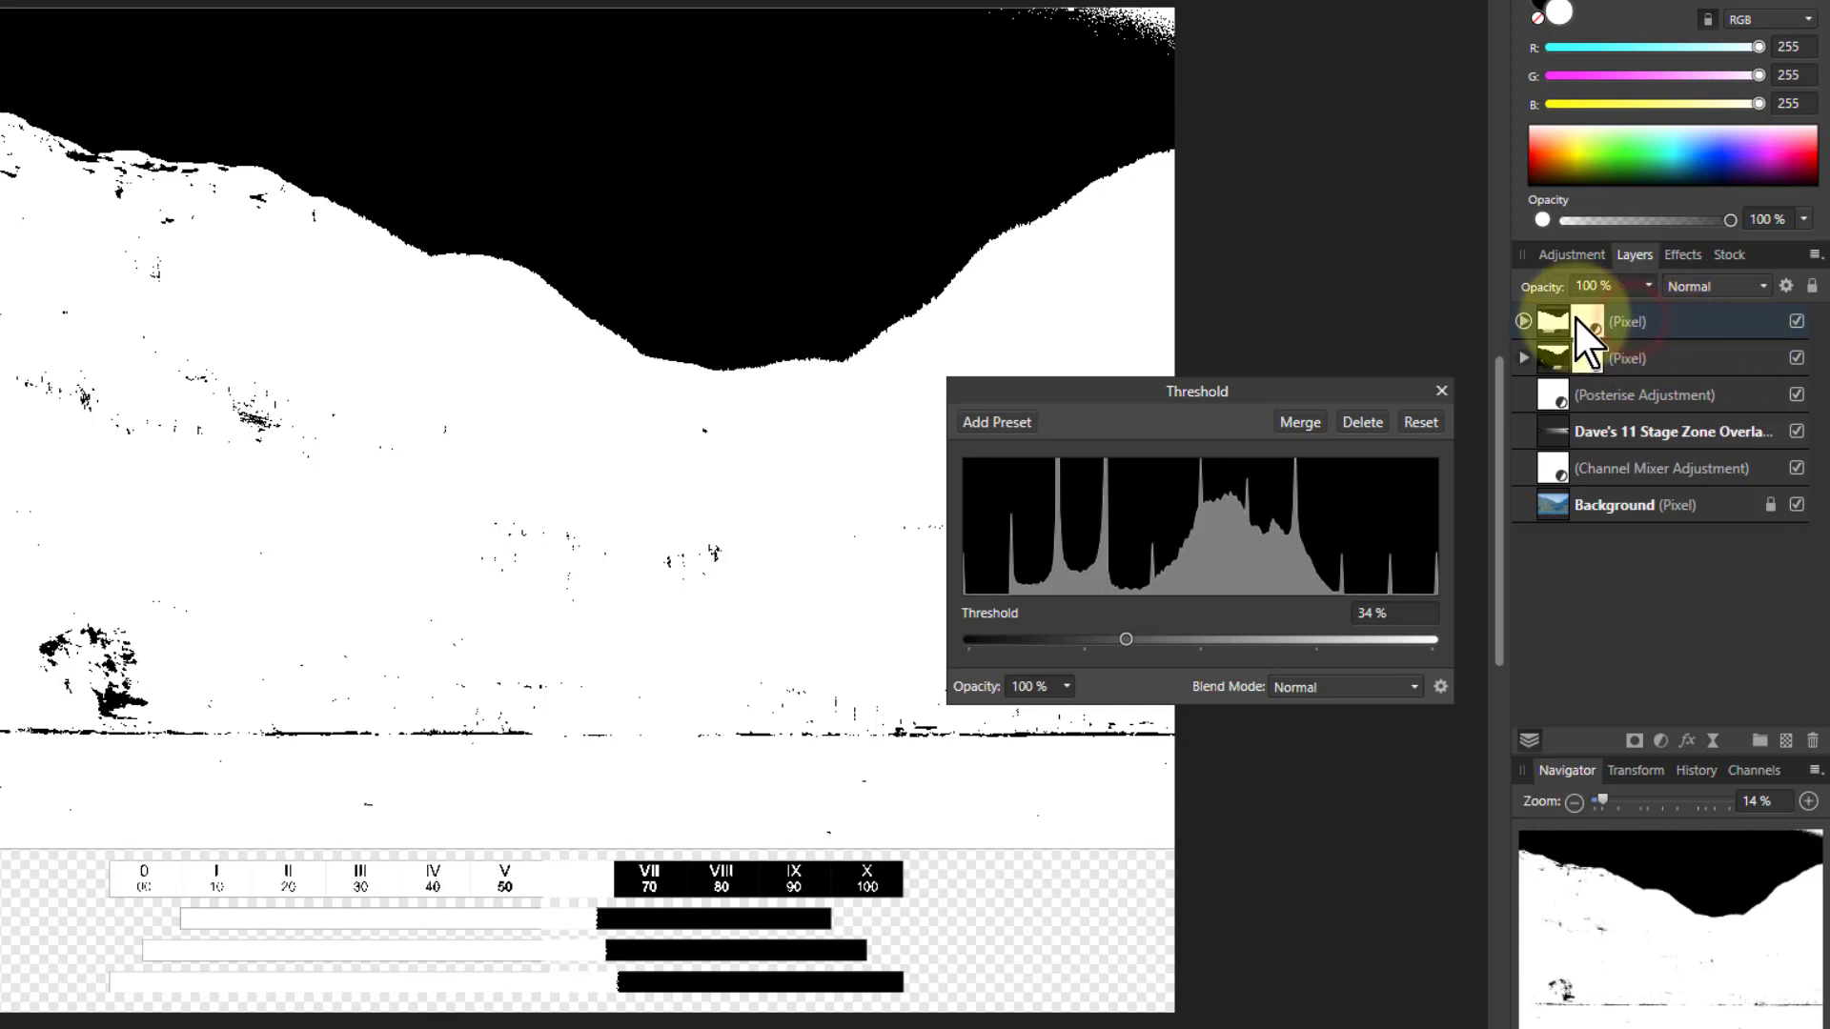
# Change the top inverted threshold layer's blend mode from Normal to Darken
pyautogui.click(1666, 318)
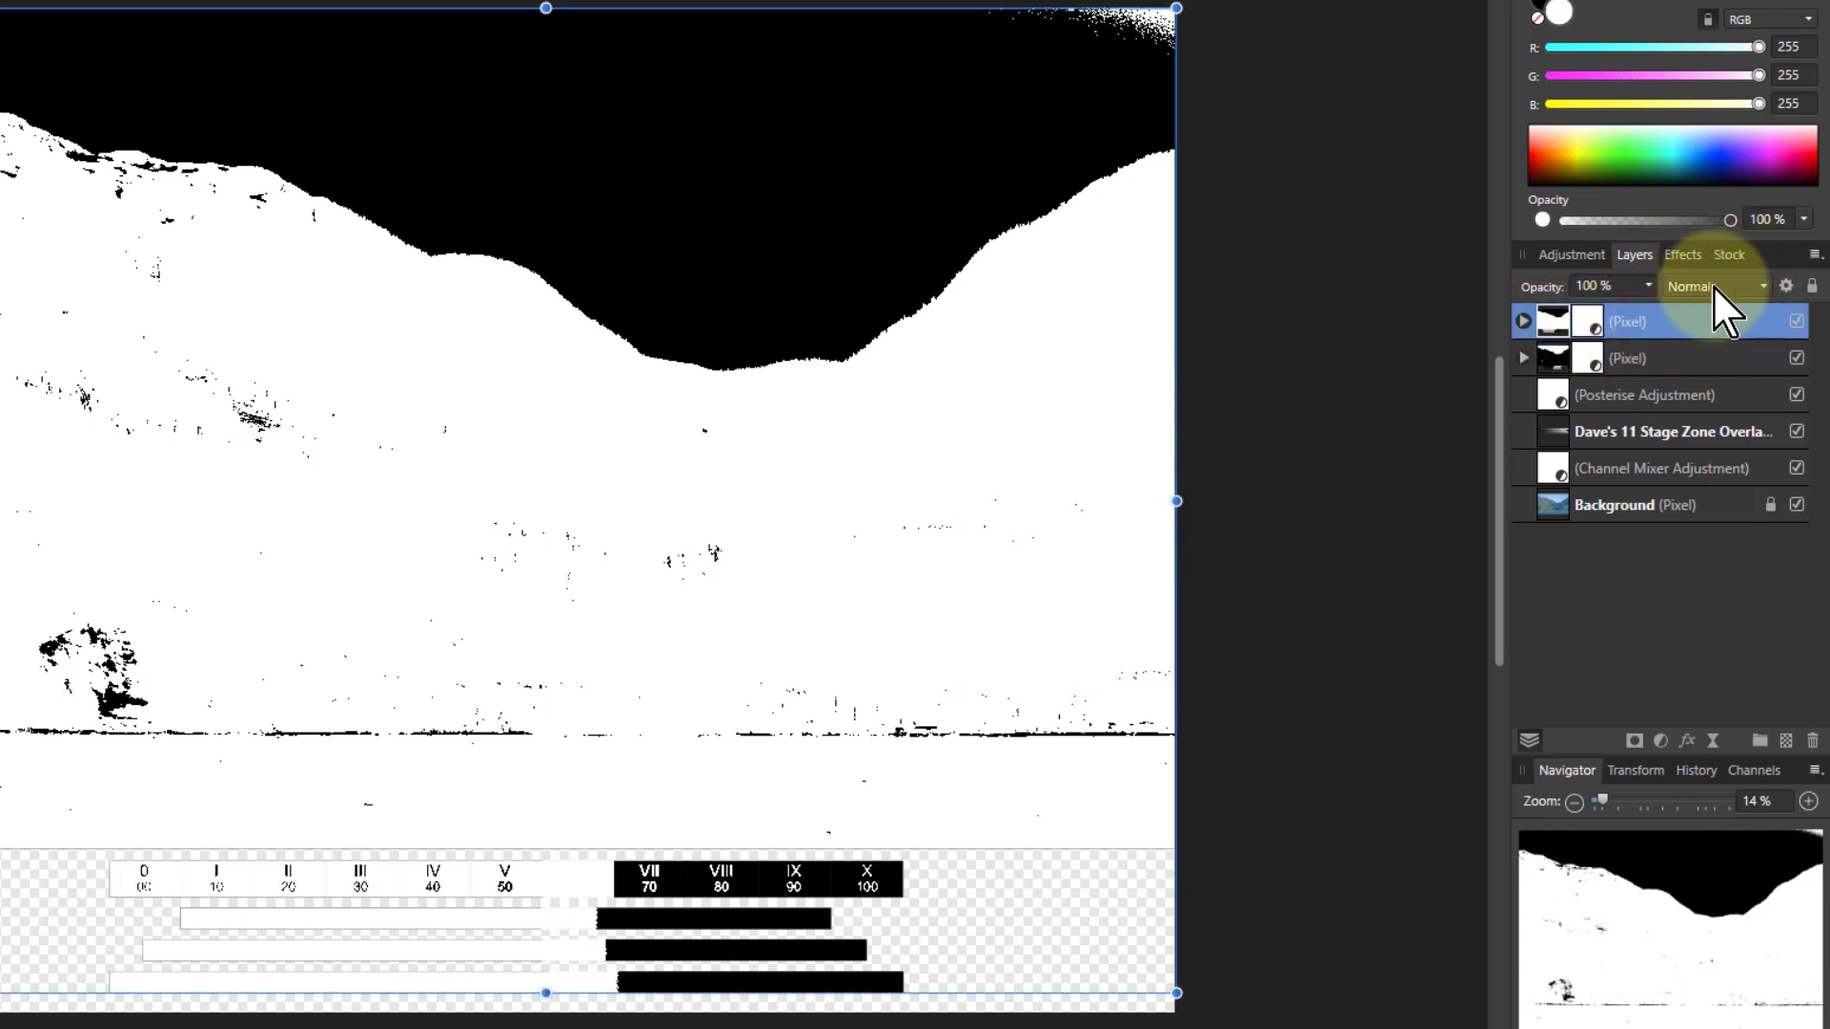
pyautogui.click(1711, 285)
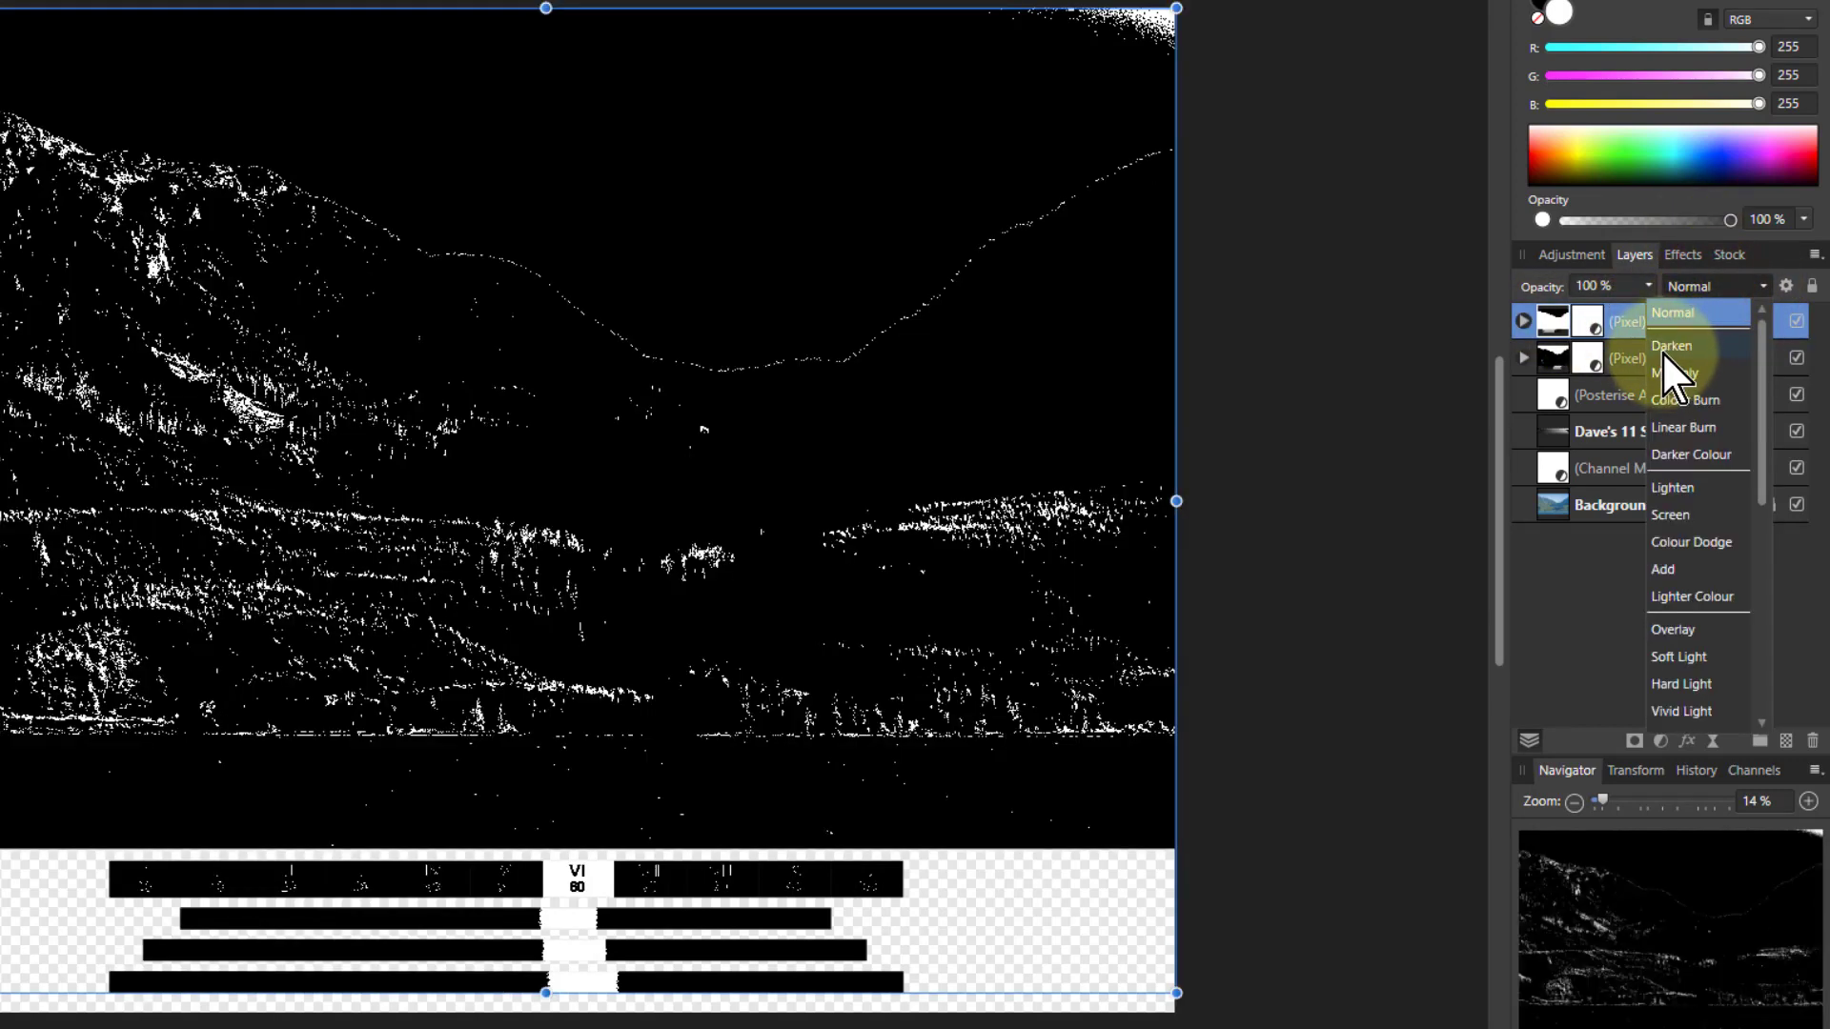
pyautogui.click(1661, 350)
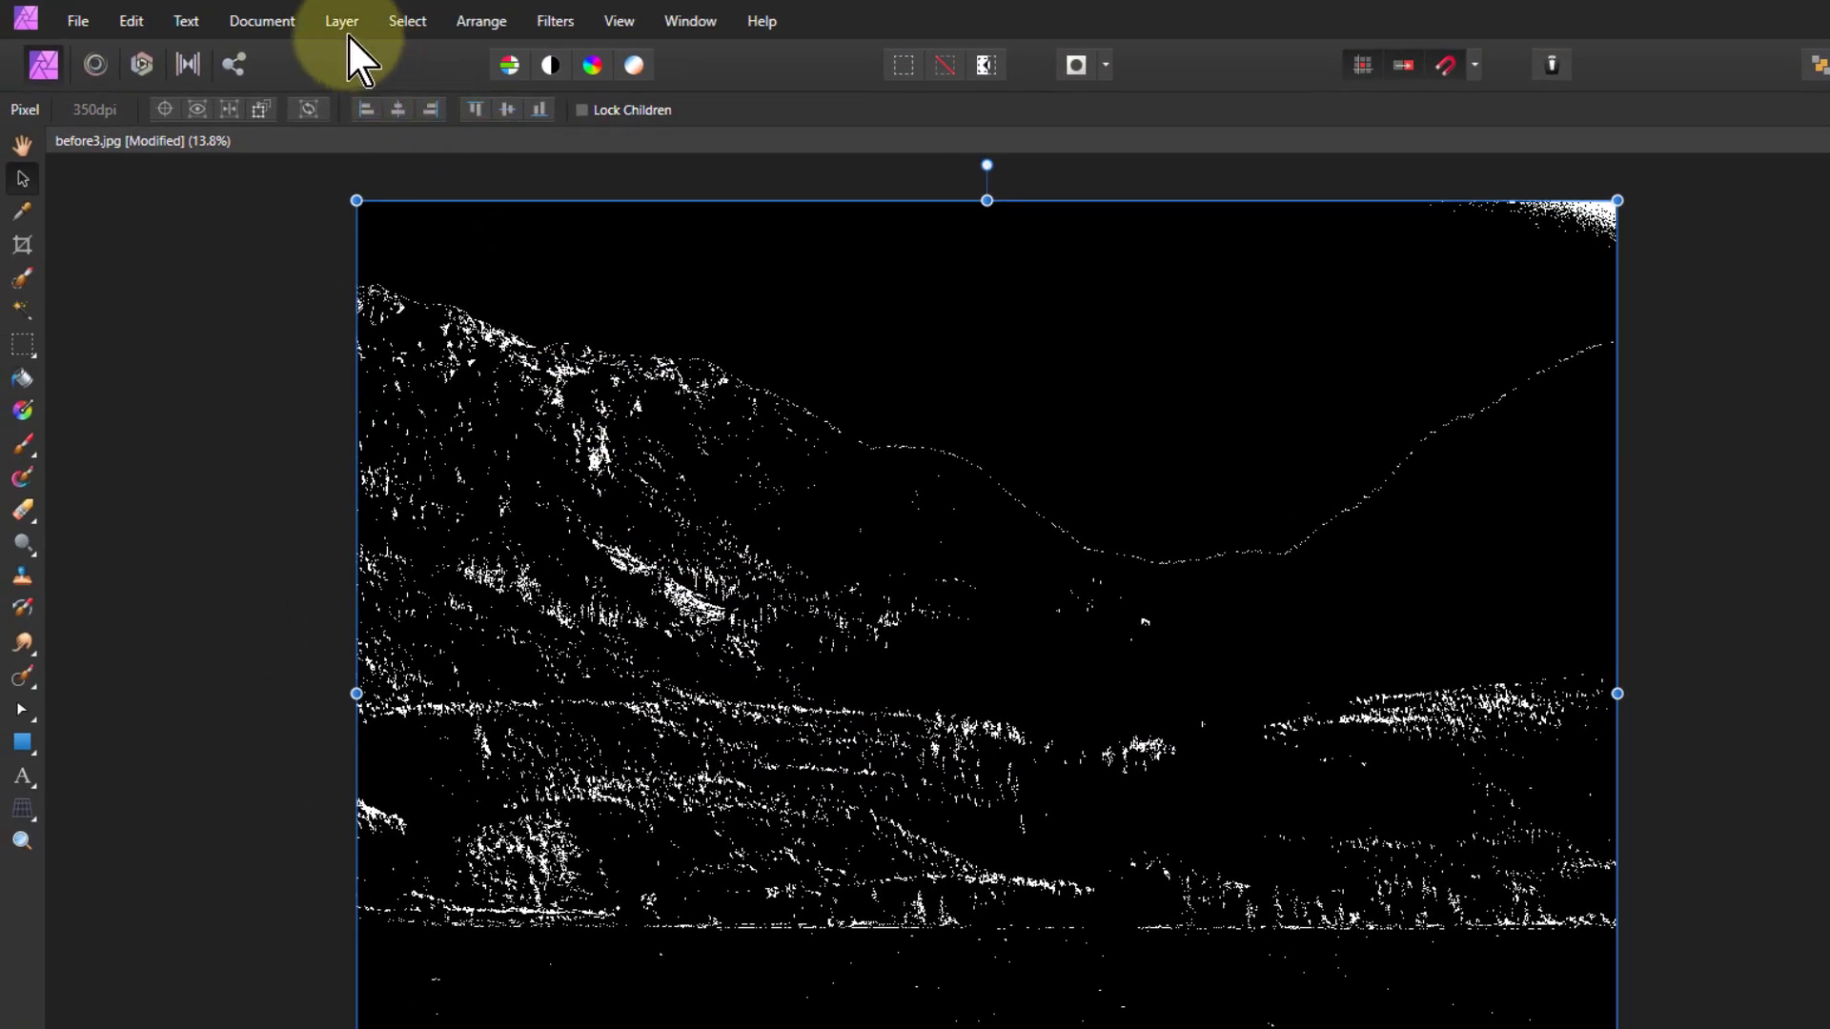
# Merge visible into a new layer, group the layers down to Channel Mixer, and hide the group
pyautogui.click(346, 30)
pyautogui.click(259, 622)
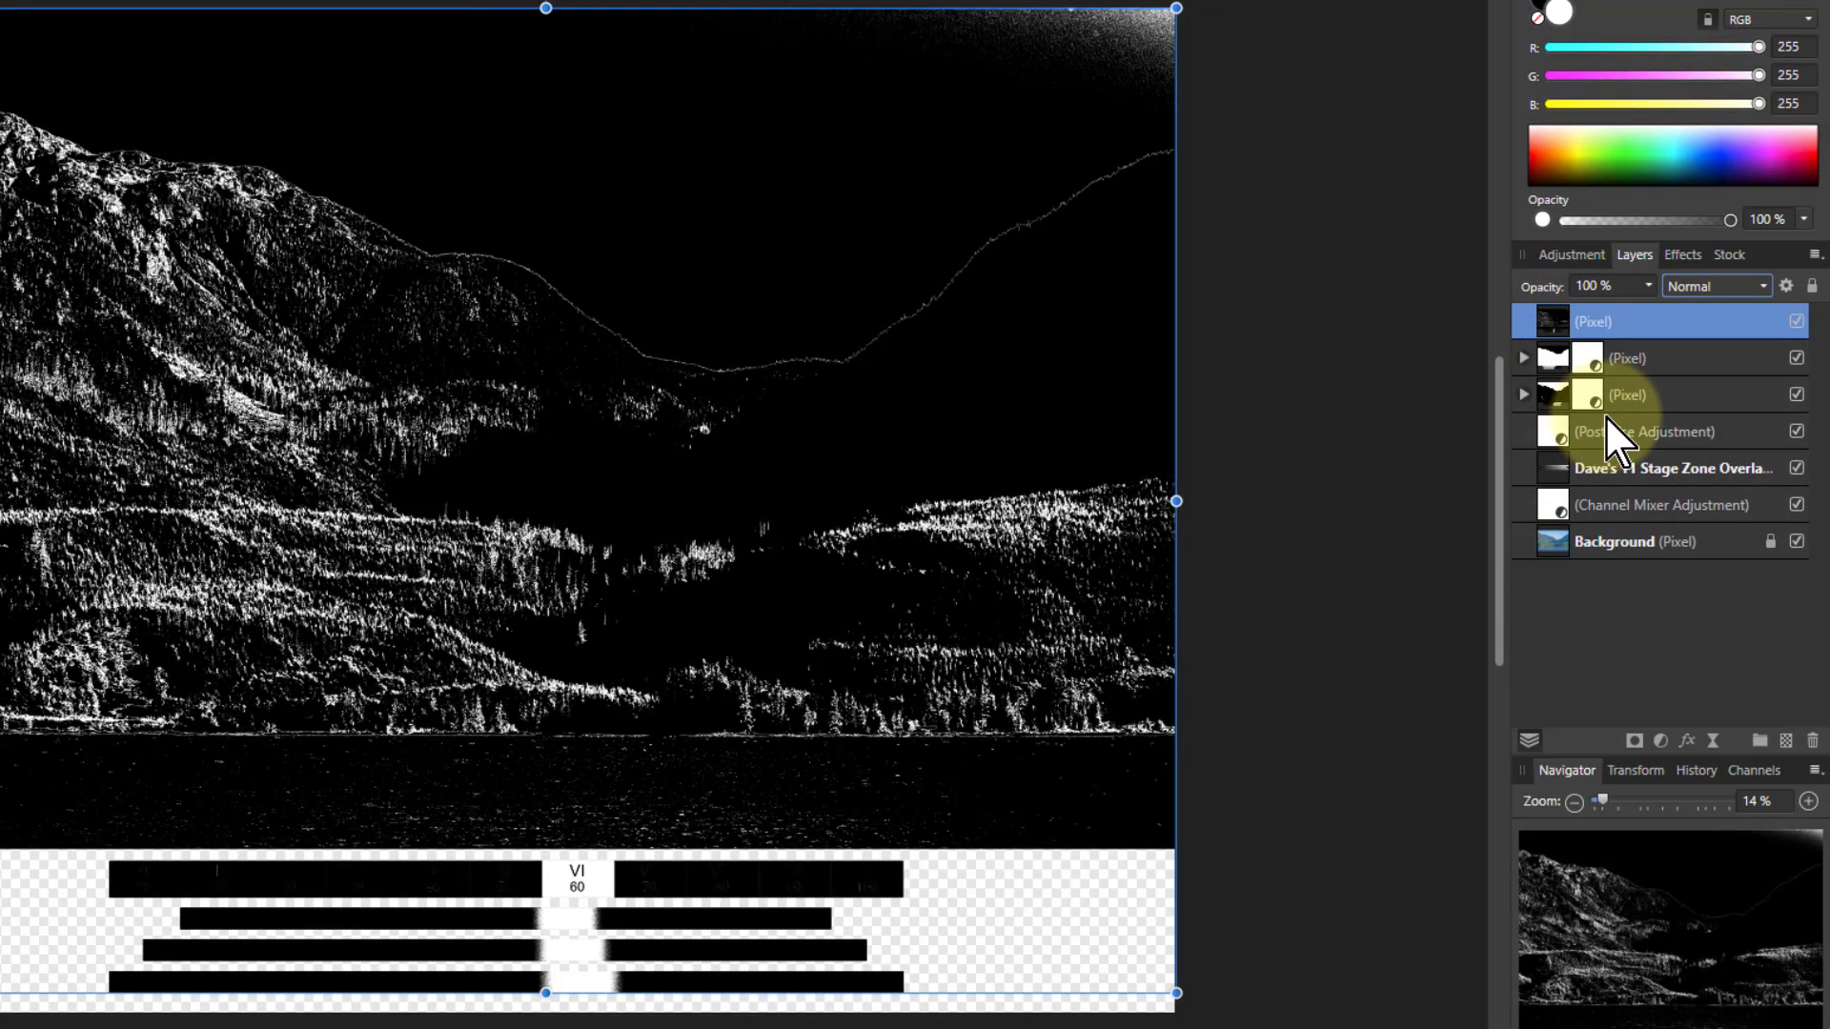
pyautogui.click(1644, 363)
pyautogui.keyDown('shift'); pyautogui.click(1654, 496); pyautogui.keyUp('shift')
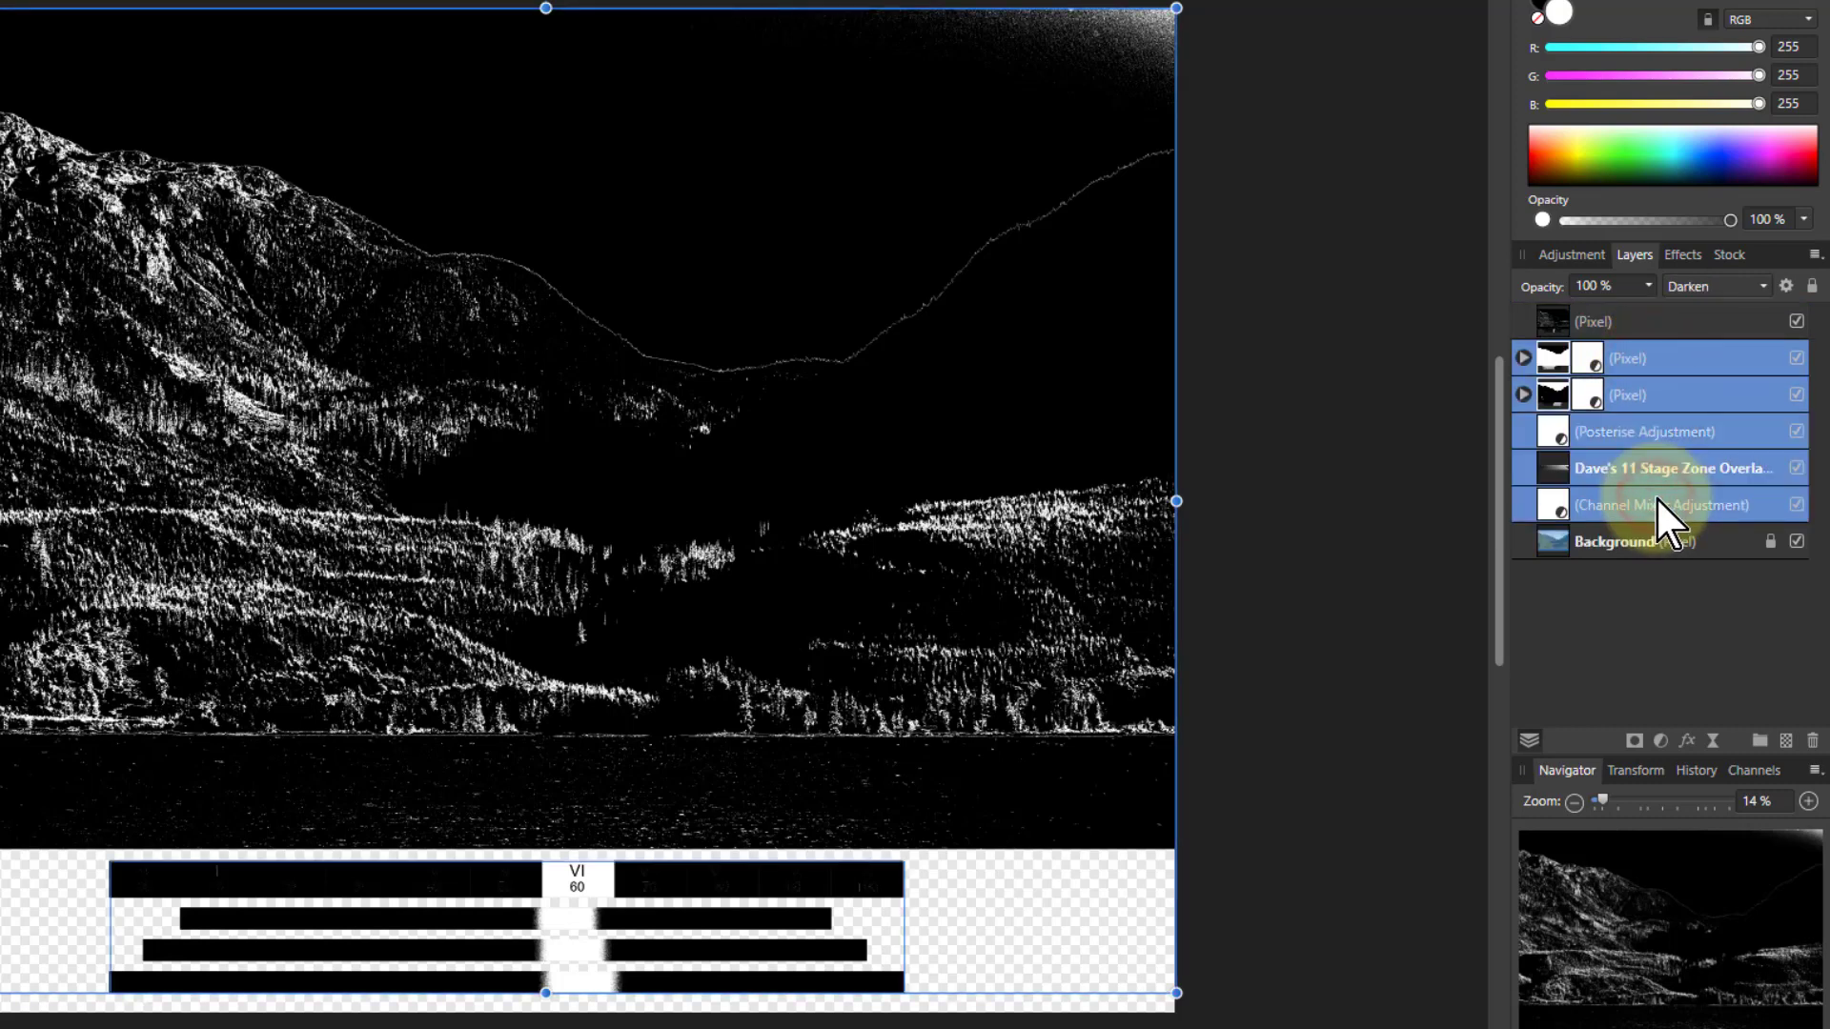
pyautogui.hotkey('ctrl', 'g')
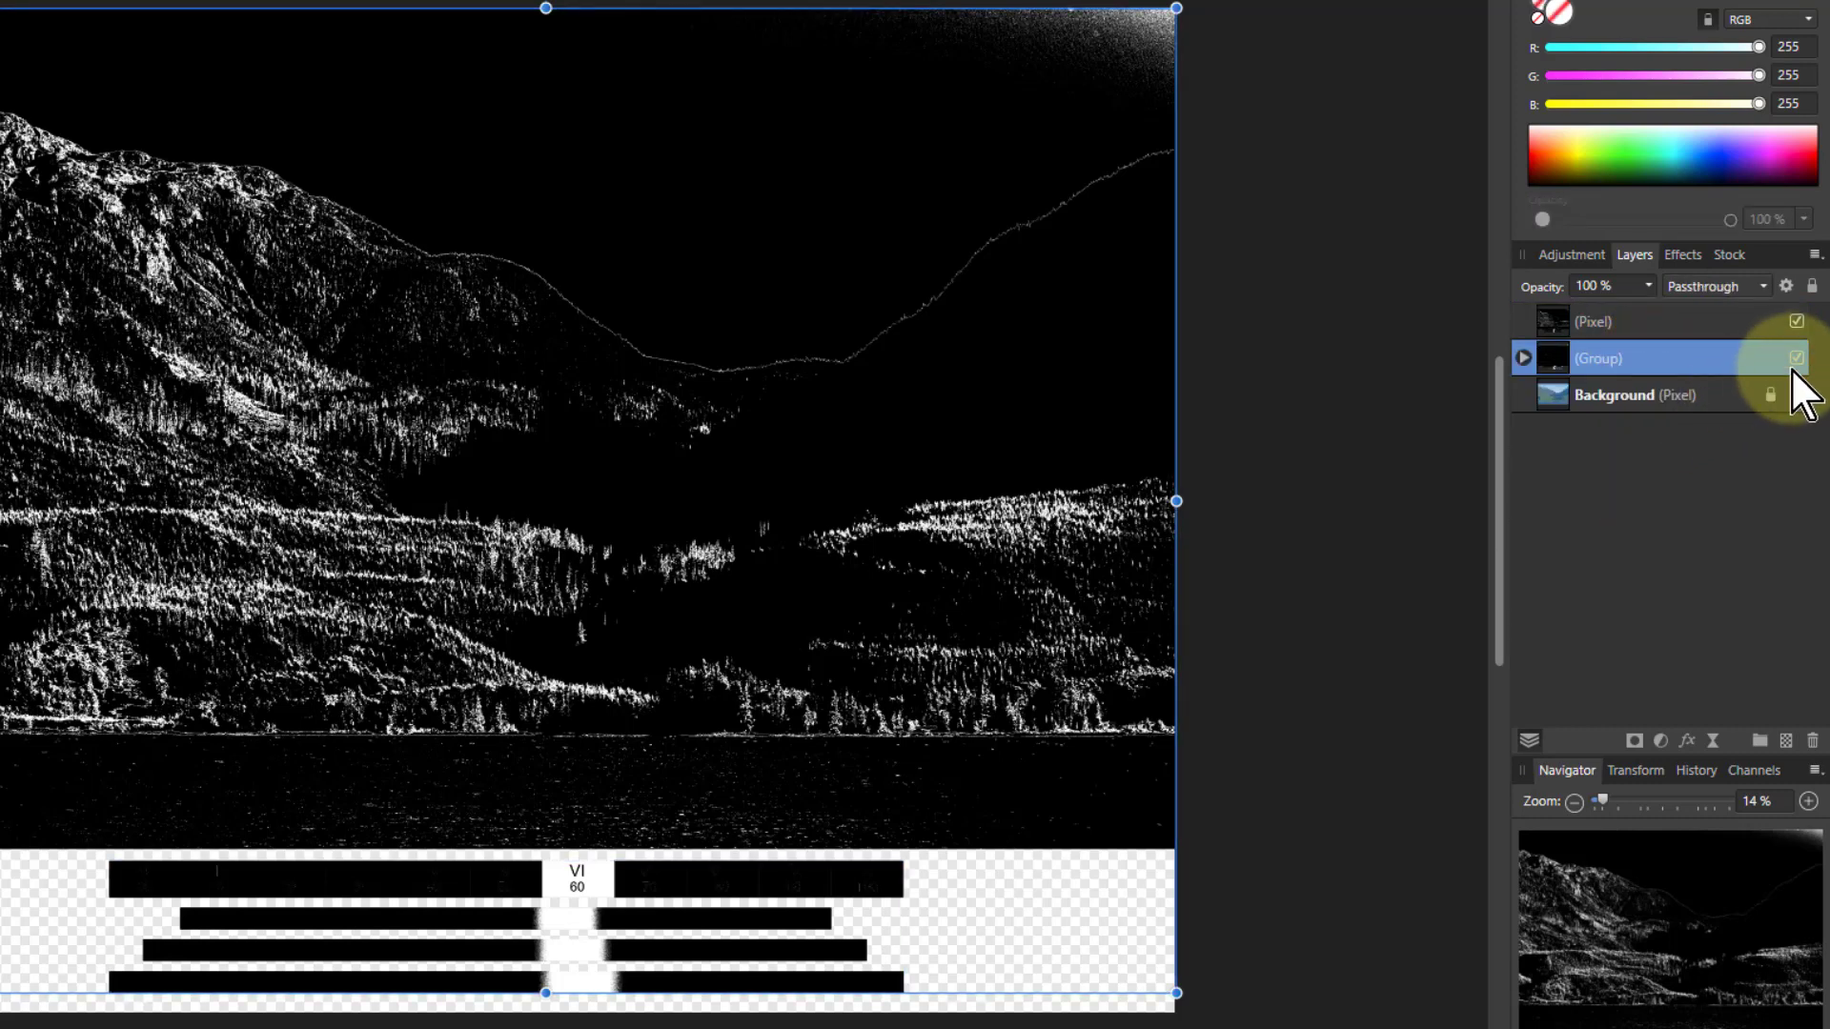
pyautogui.click(1795, 359)
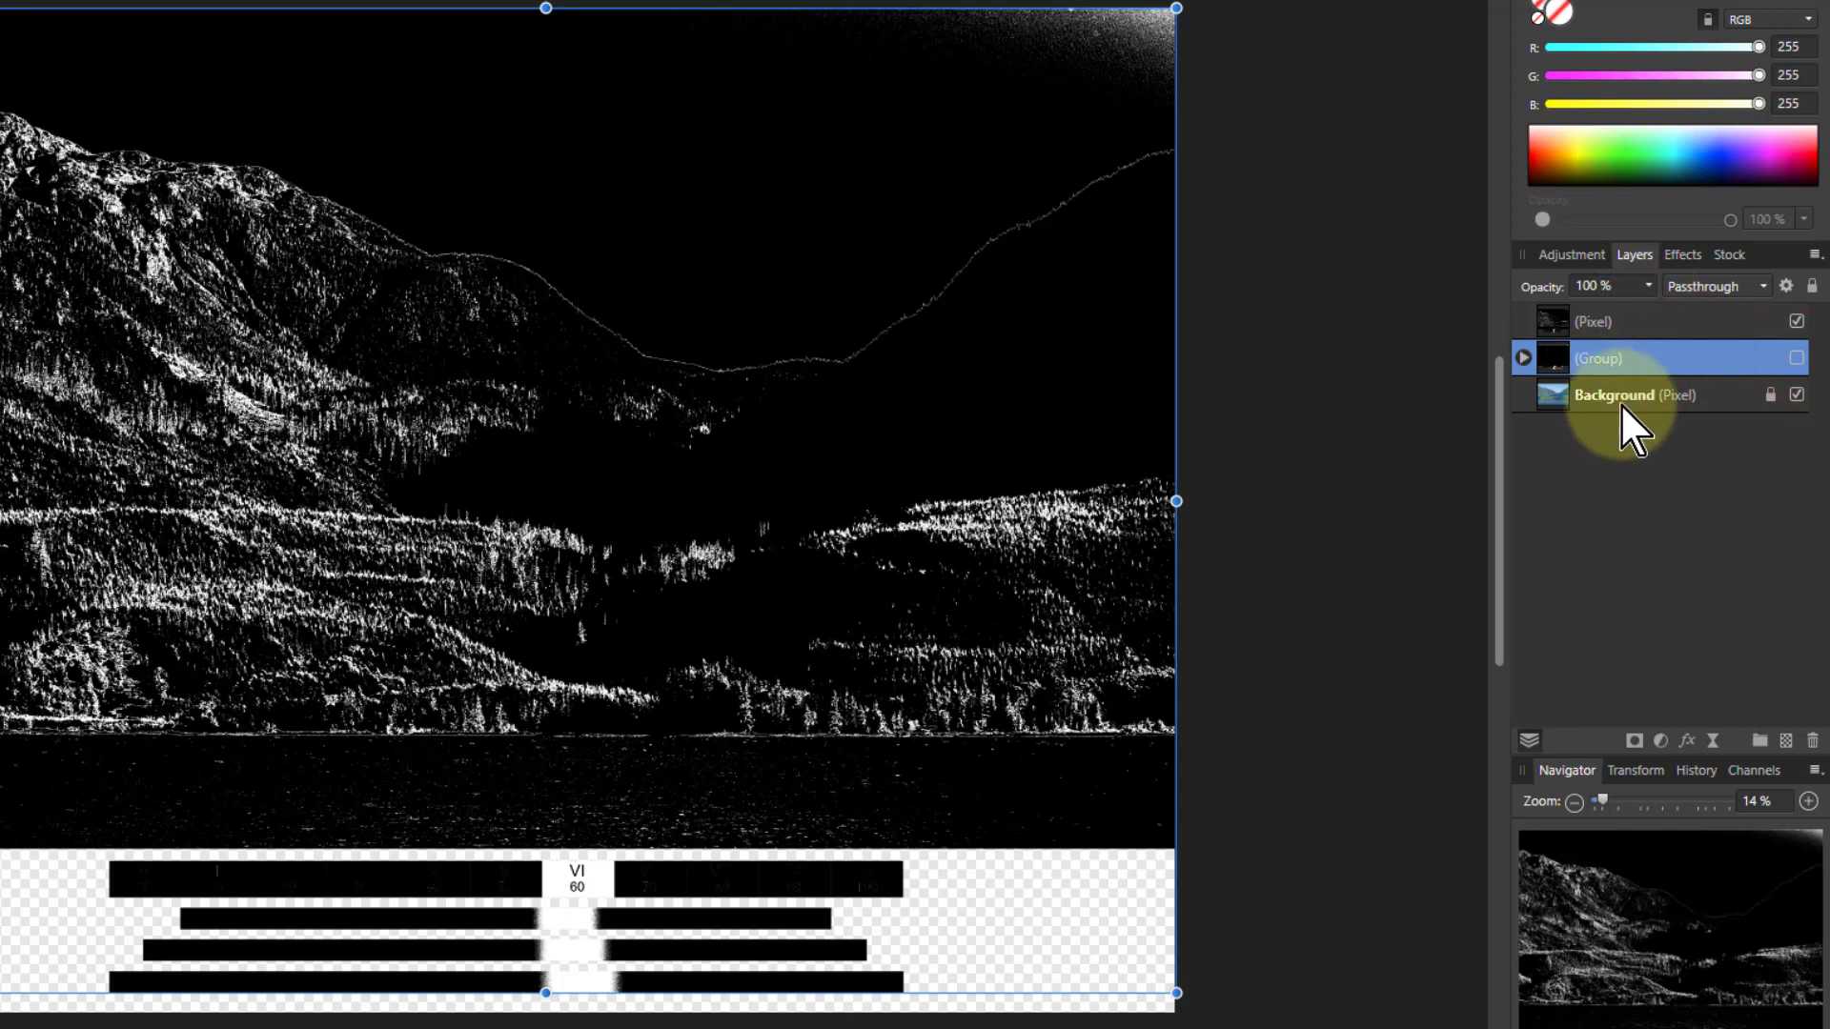
pyautogui.click(1548, 324)
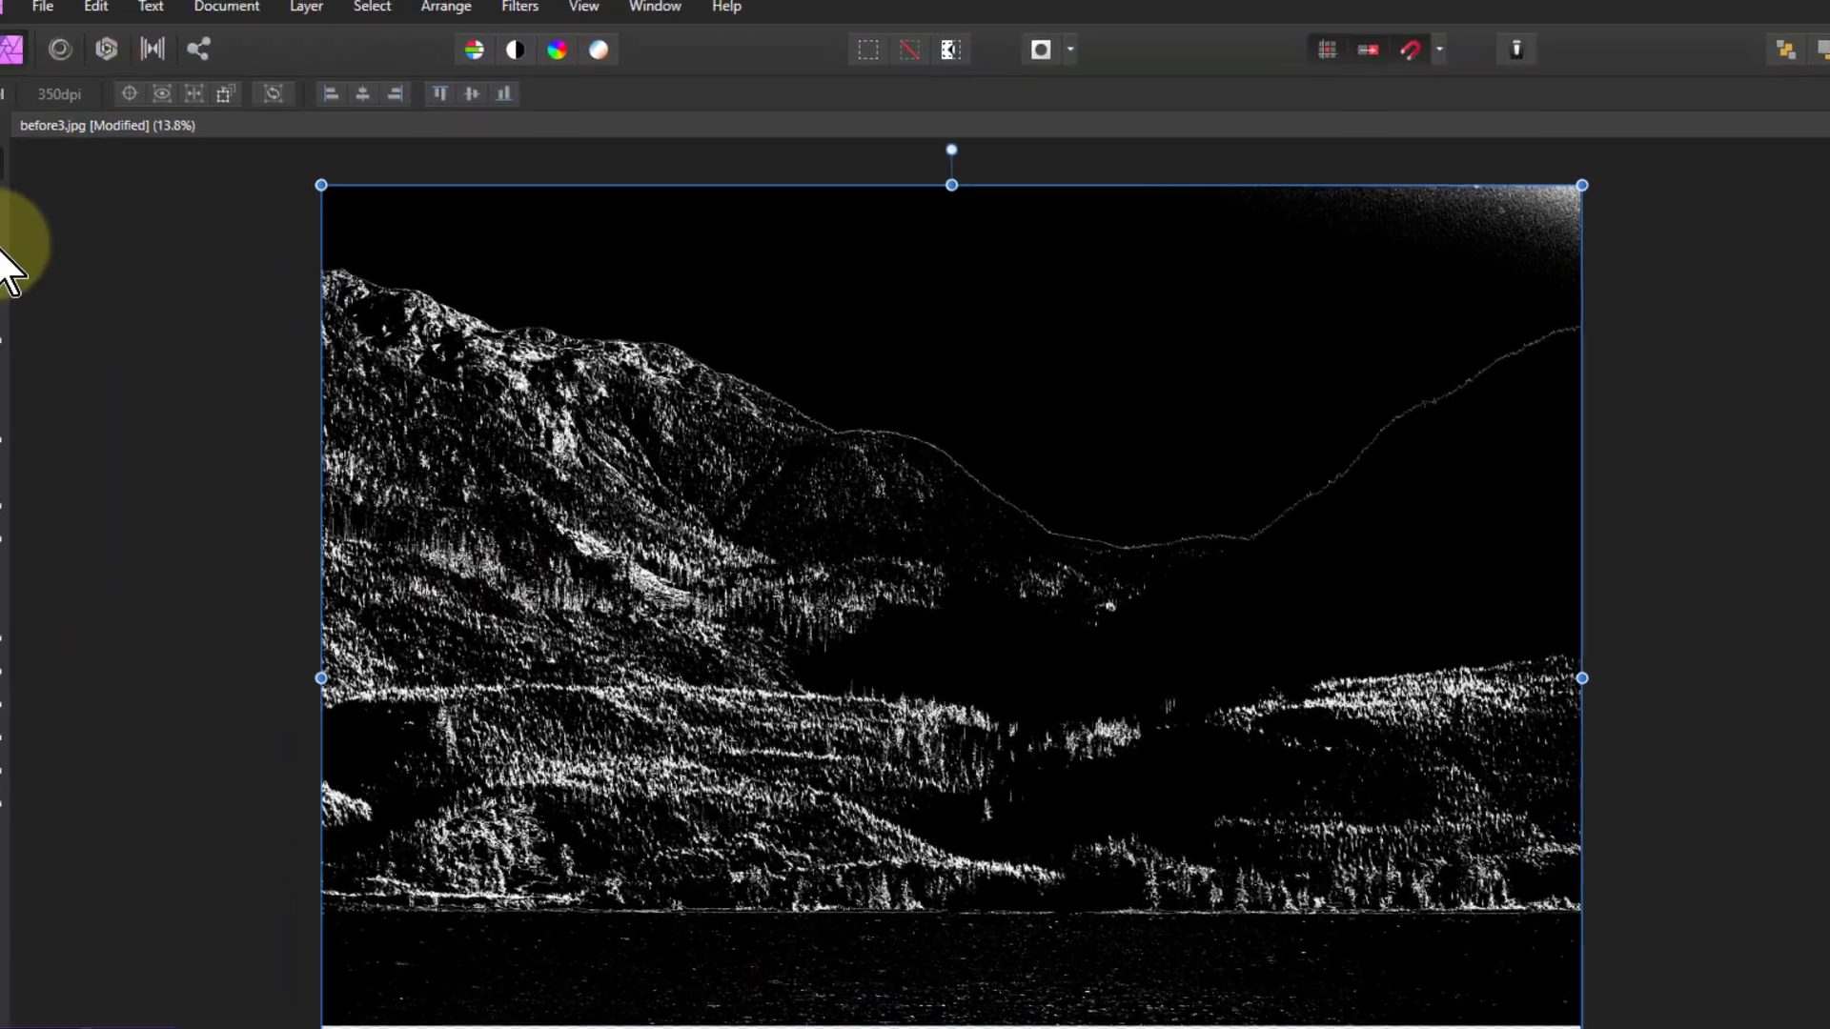
# Crop the bottom edge up above the zone scale to remove it
pyautogui.click(3, 253)
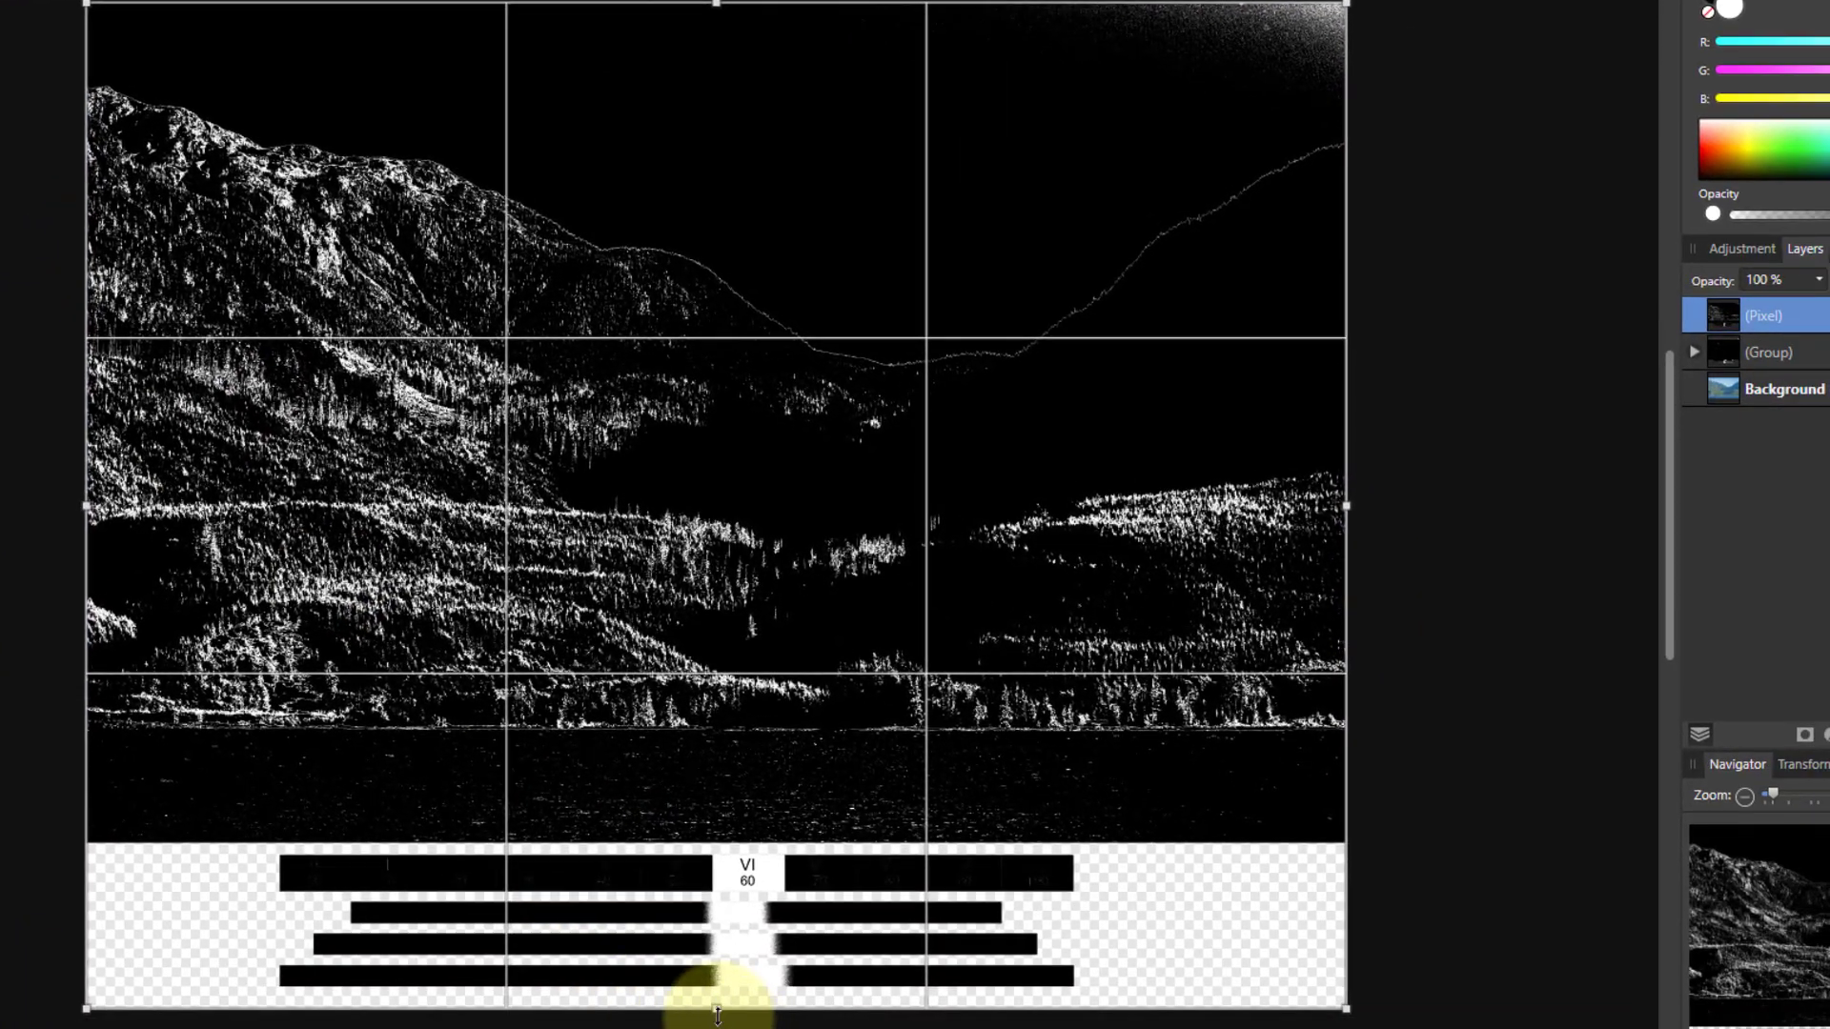
pyautogui.moveTo(716, 1008); pyautogui.dragTo(716, 844)
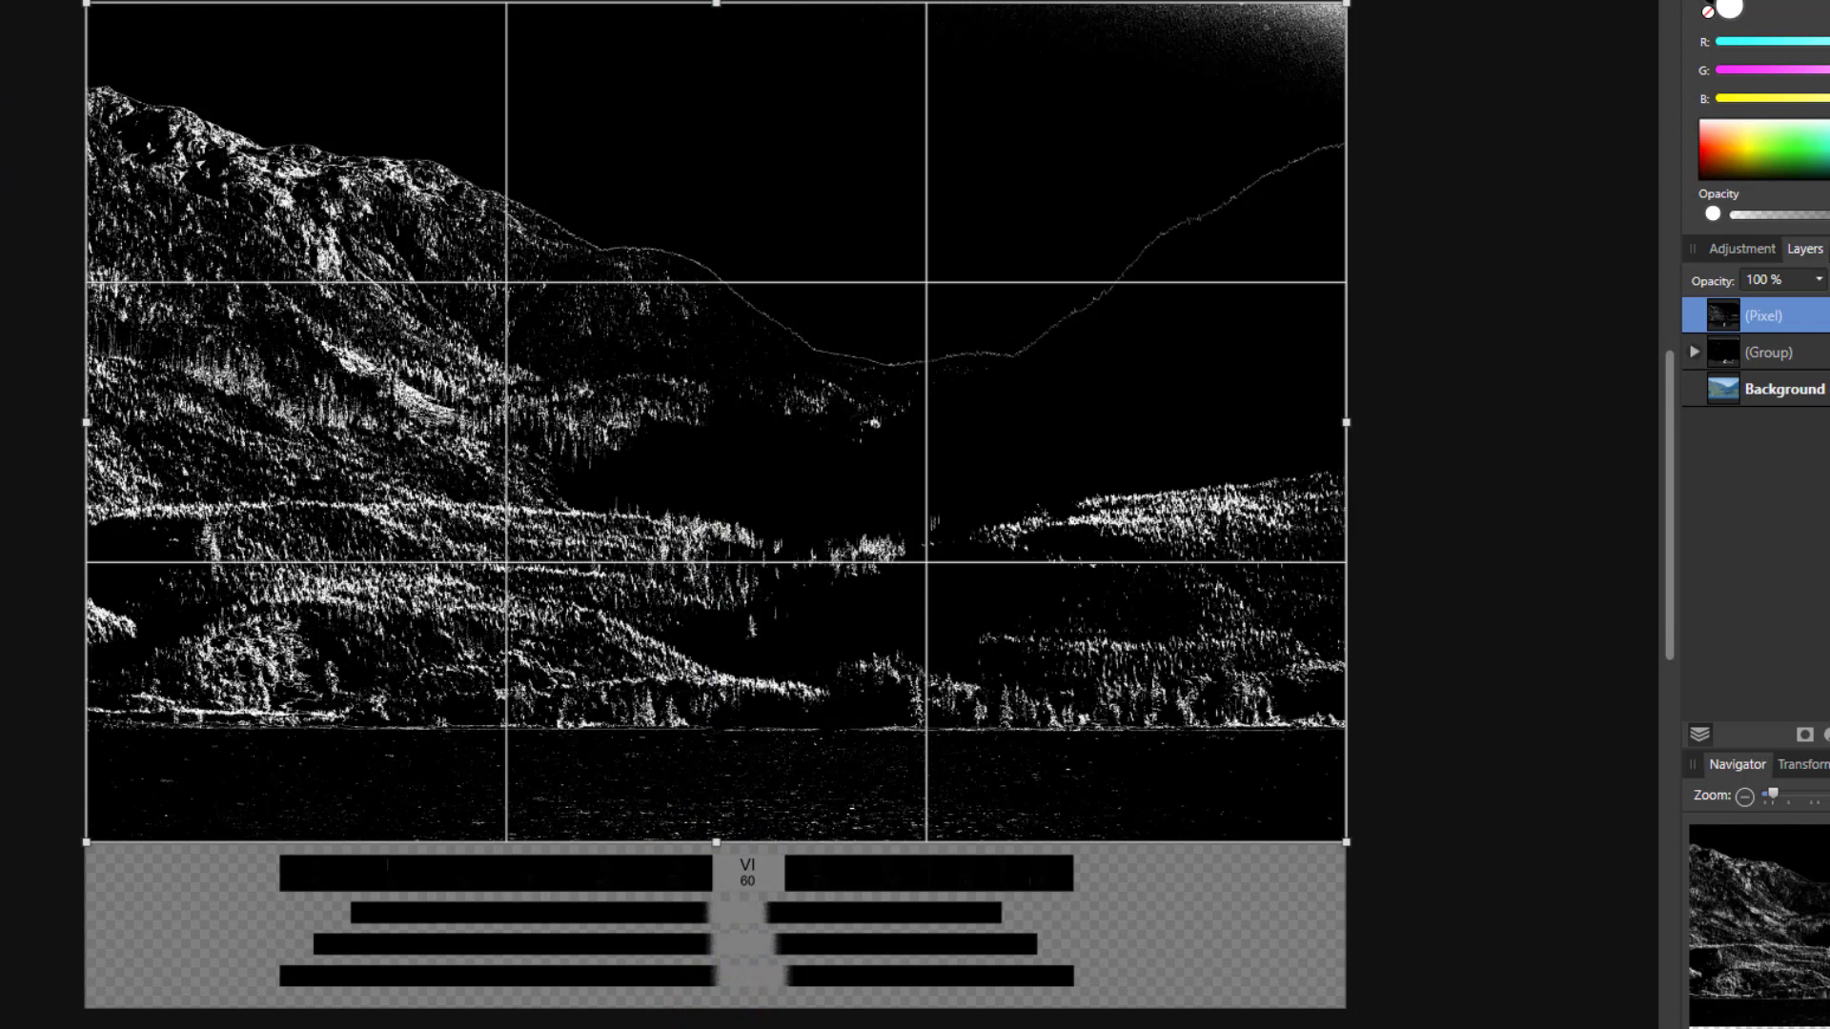
pyautogui.click(87, 381)
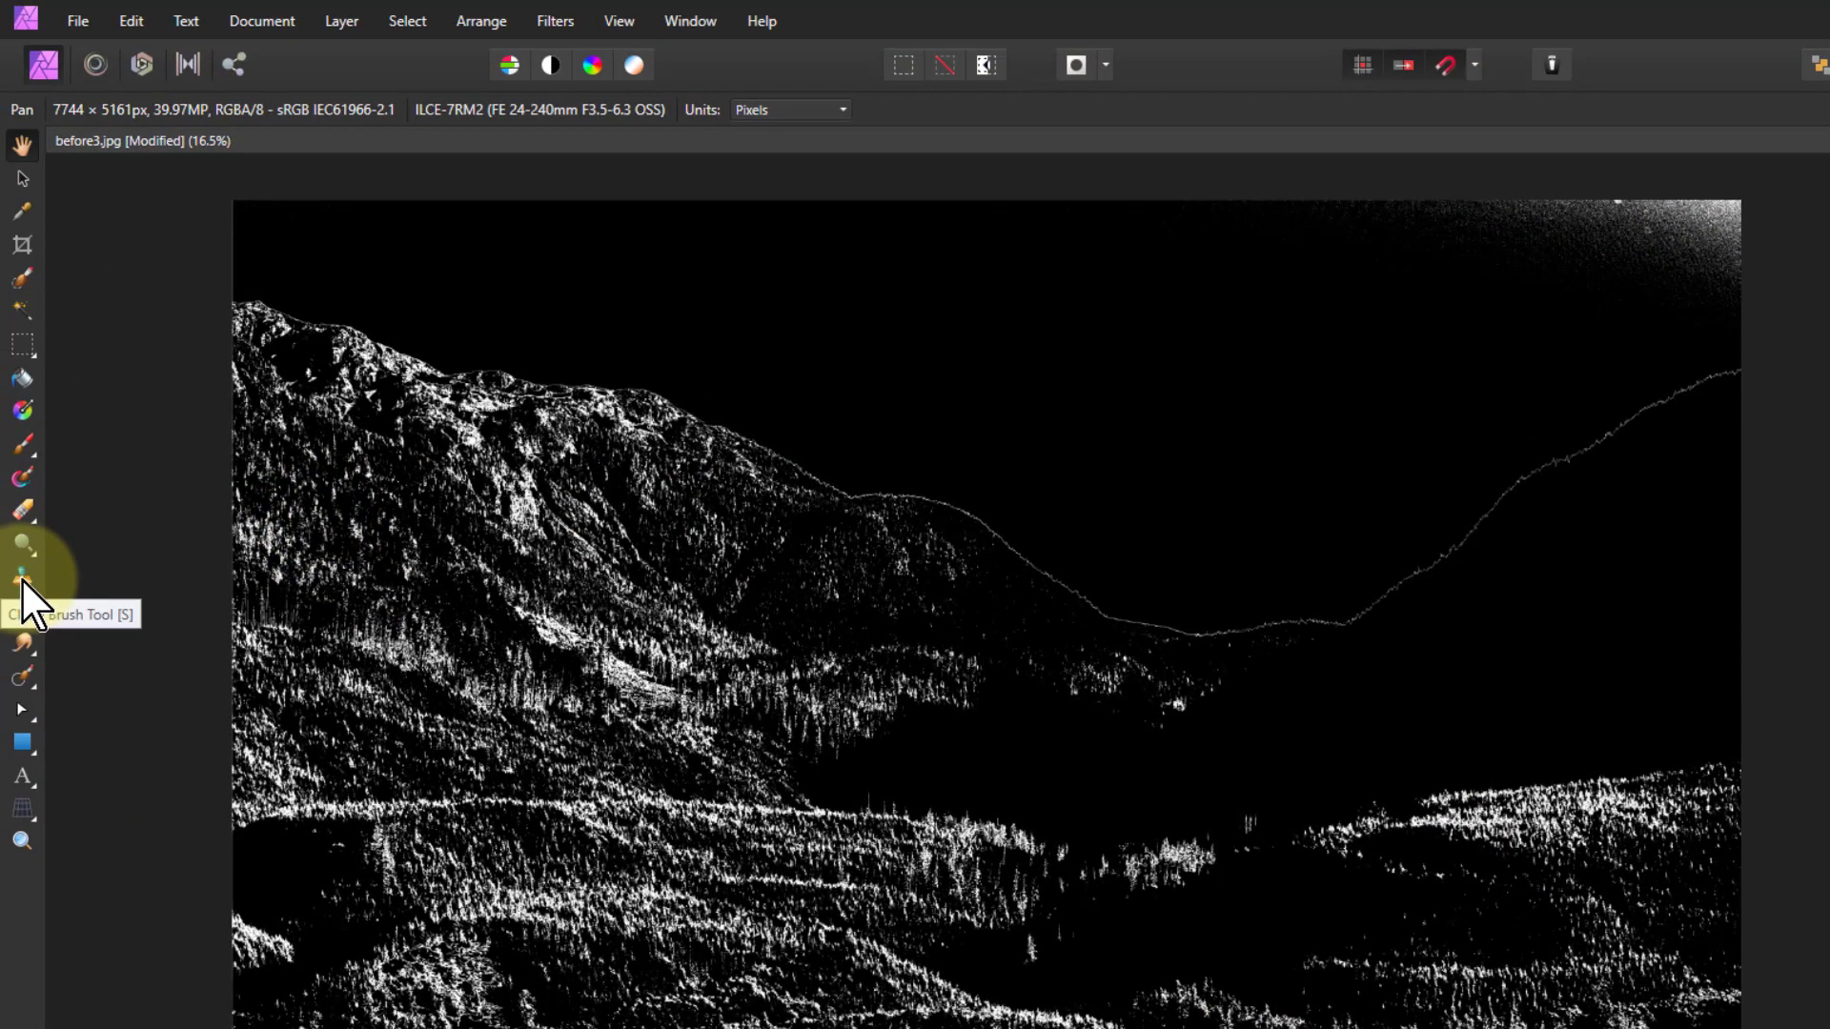
# Paint the bright top-right sky corner solid black with a 100% opacity brush
pyautogui.click(23, 443)
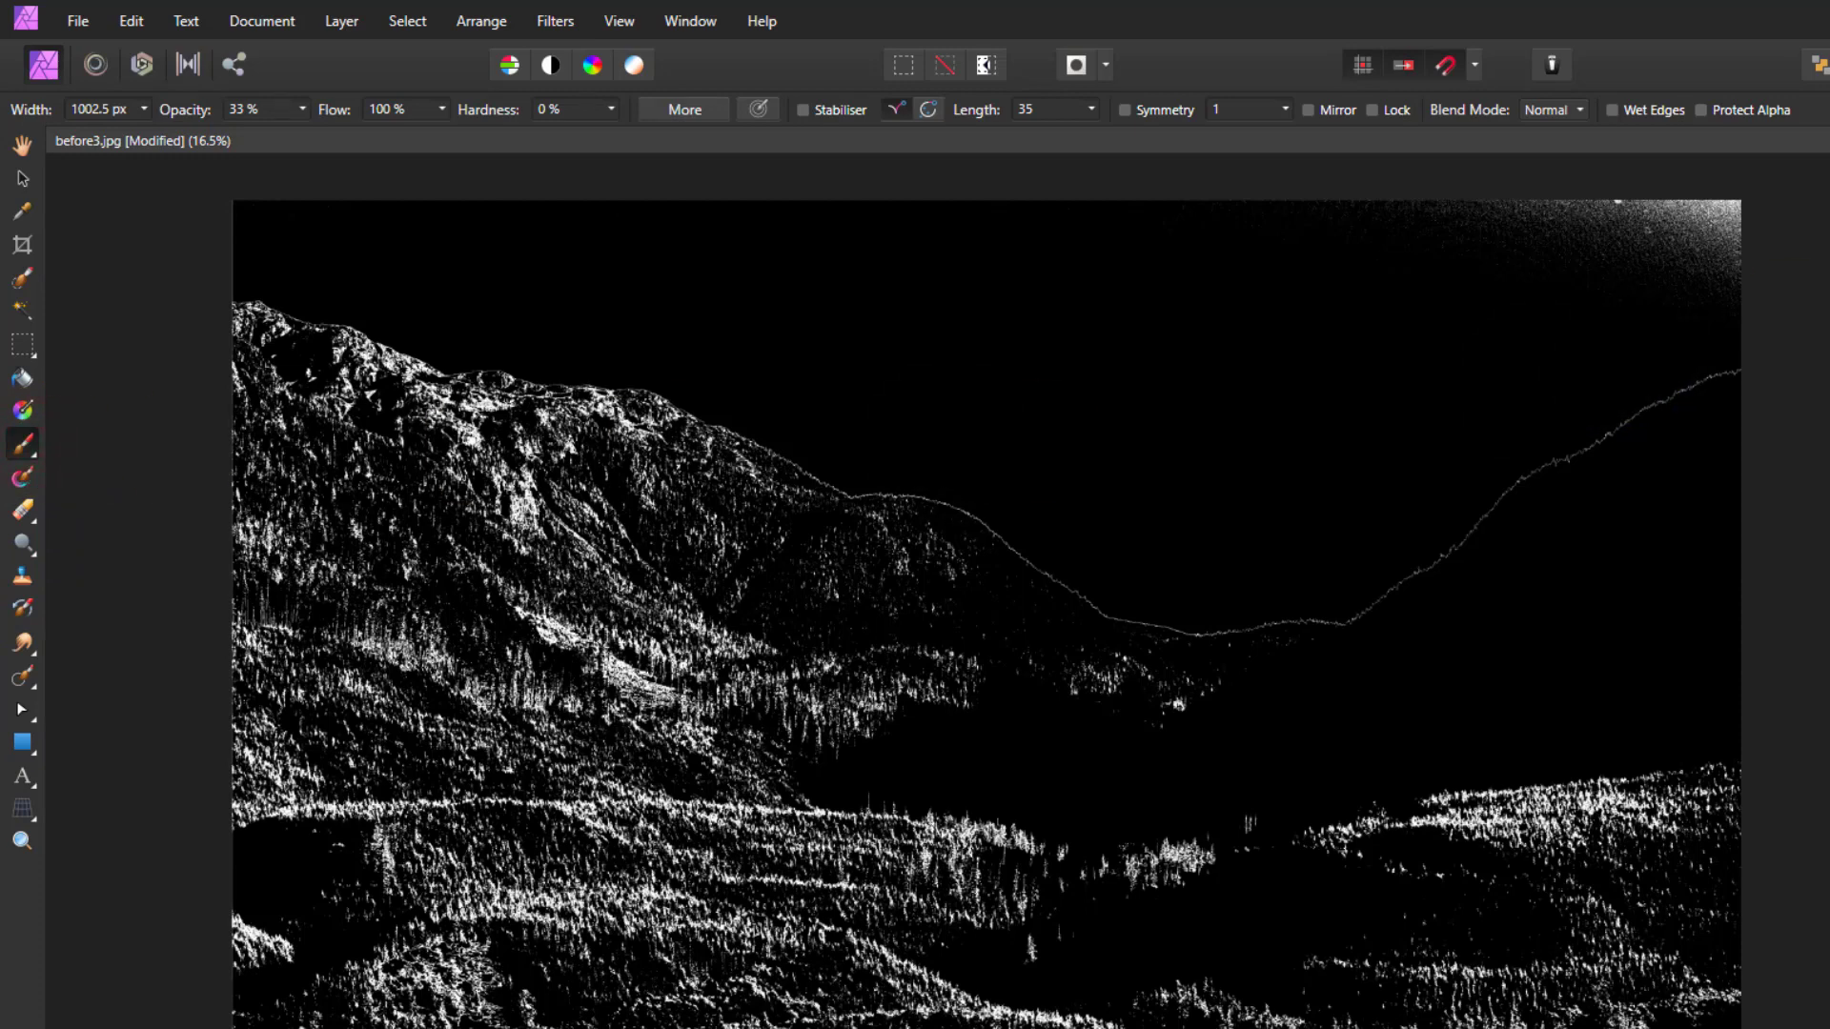
pyautogui.moveTo(1620, 219)
pyautogui.mouseDown()
pyautogui.moveTo(1571, 187)
pyautogui.moveTo(1663, 204)
pyautogui.moveTo(1699, 245)
pyautogui.mouseUp()
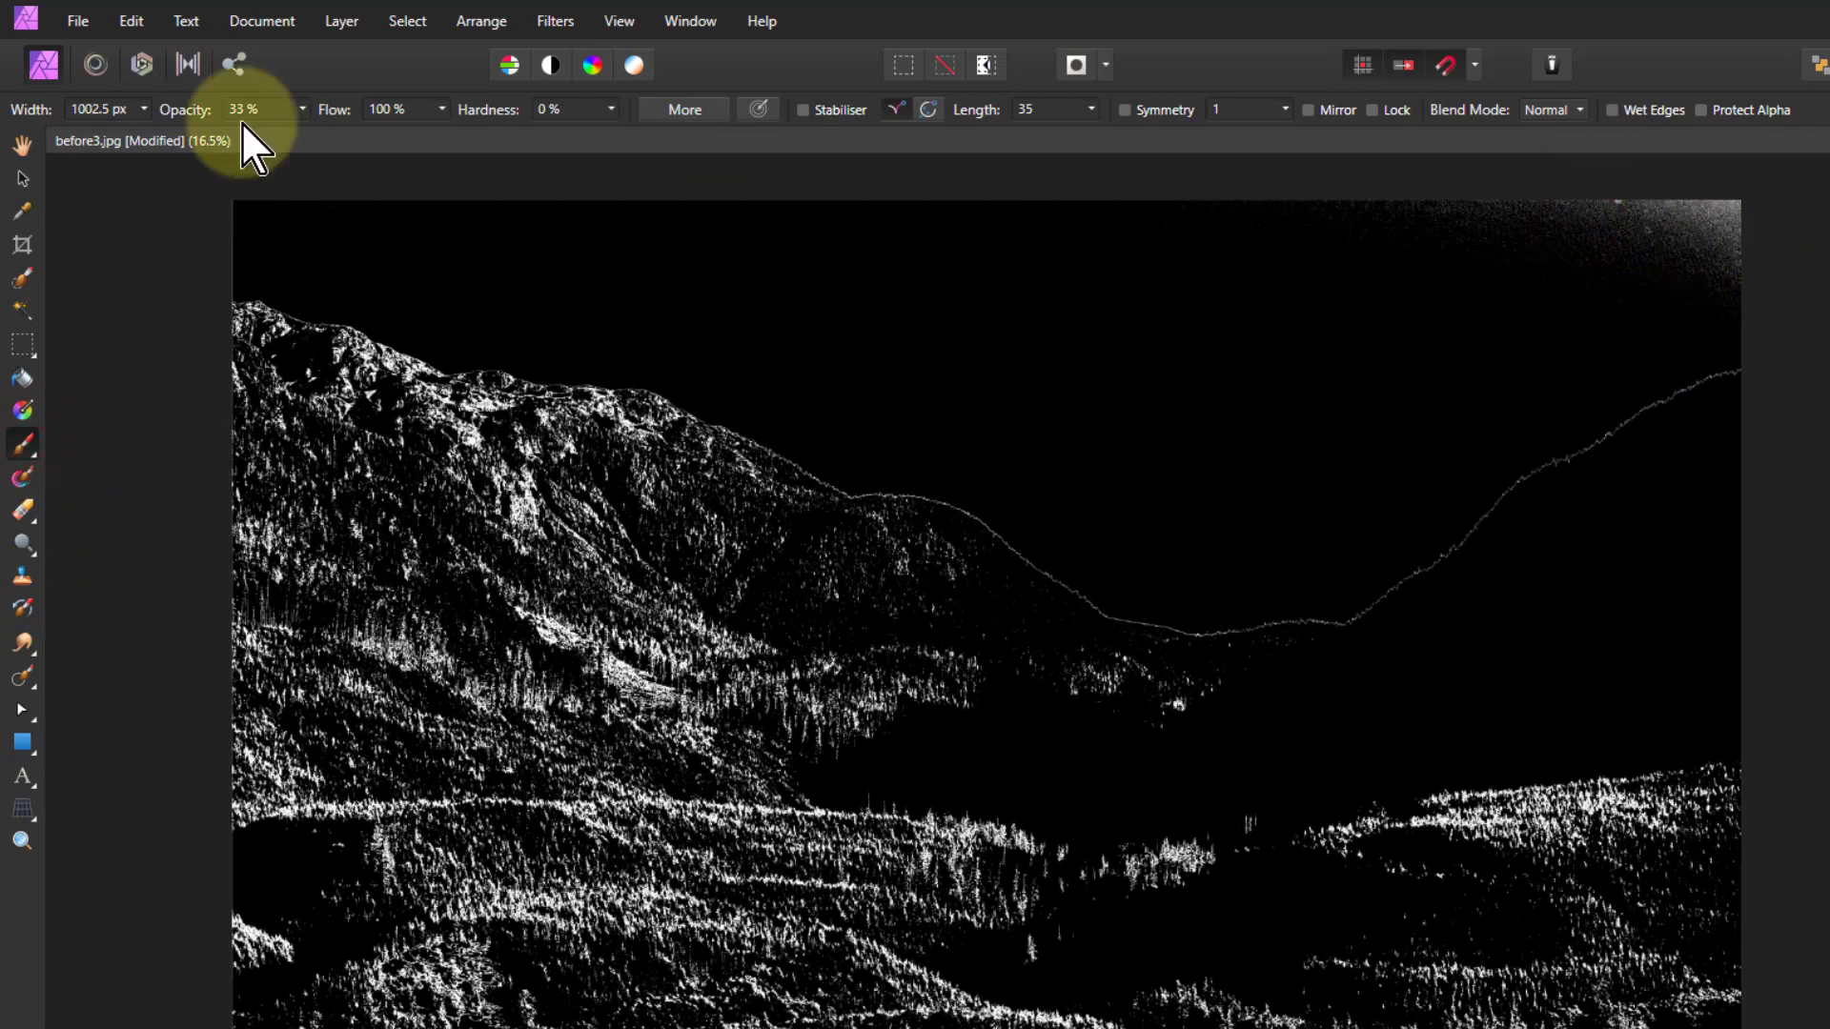
pyautogui.moveTo(302, 108); pyautogui.dragTo(775, 184)
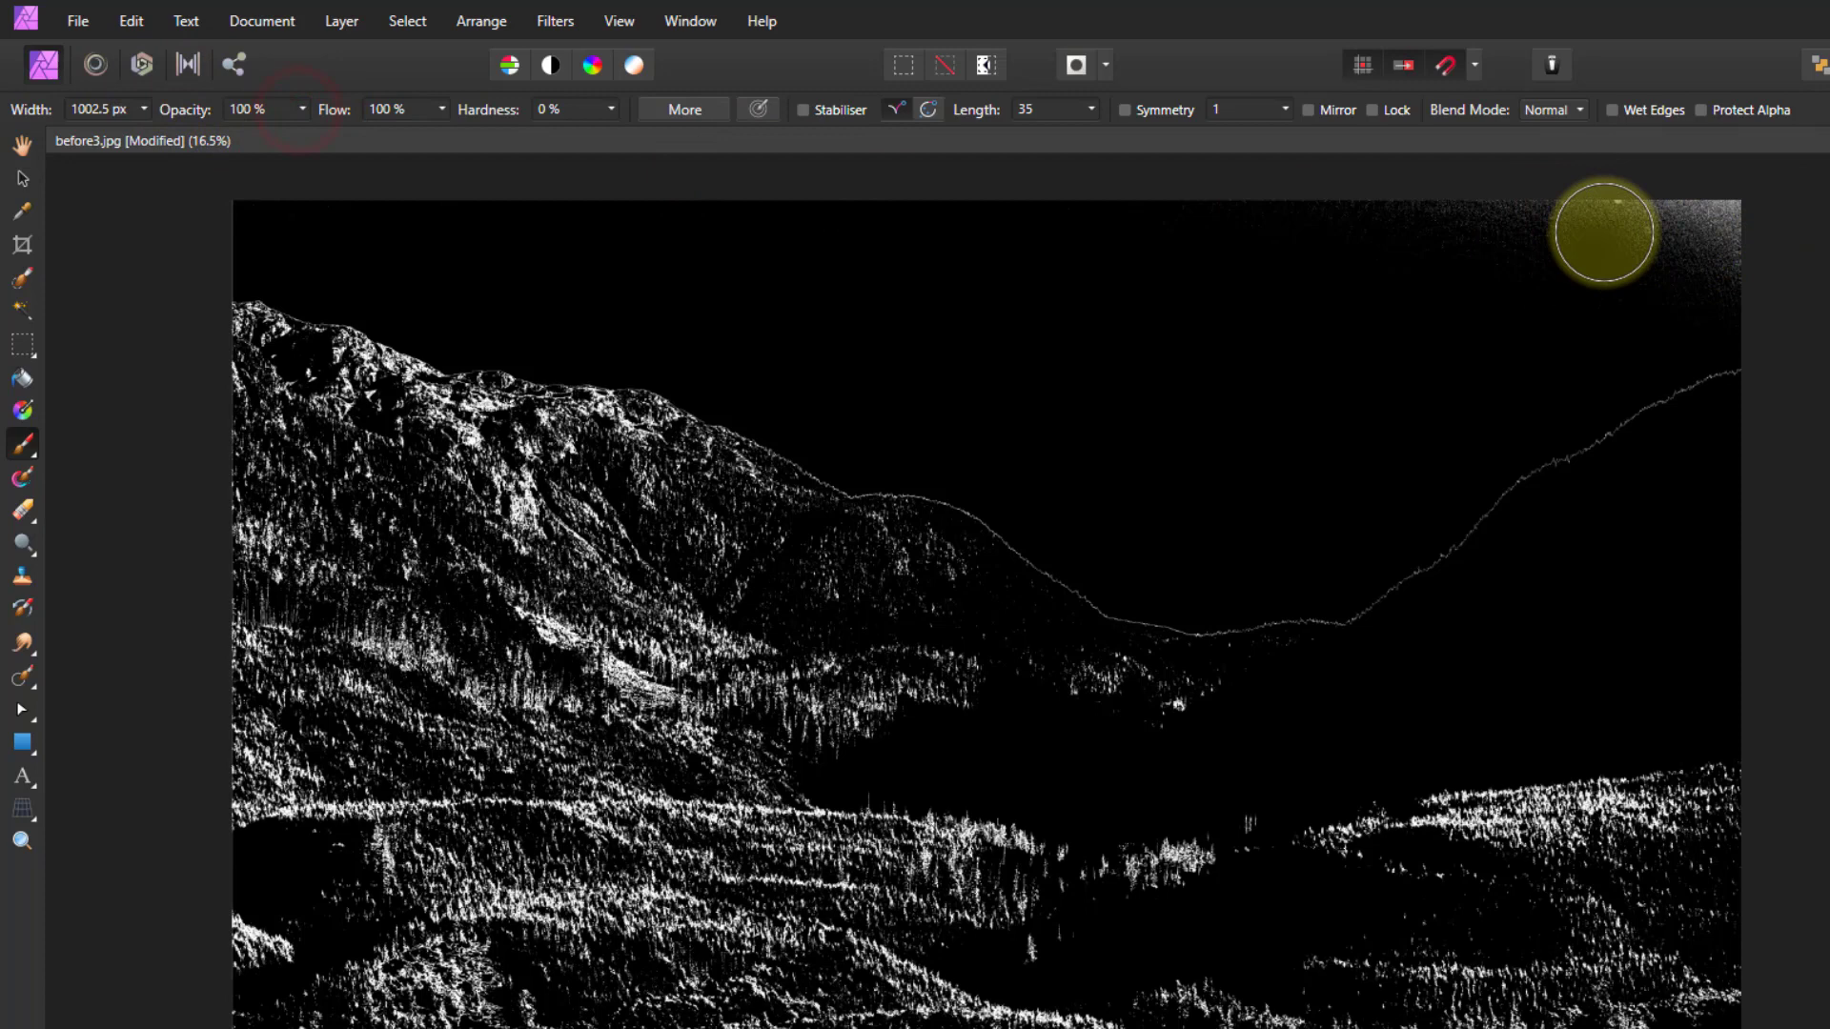
pyautogui.moveTo(1605, 232)
pyautogui.mouseDown()
pyautogui.moveTo(1724, 229)
pyautogui.moveTo(1703, 242)
pyautogui.moveTo(1734, 255)
pyautogui.moveTo(1712, 205)
pyautogui.moveTo(1413, 212)
pyautogui.mouseUp()
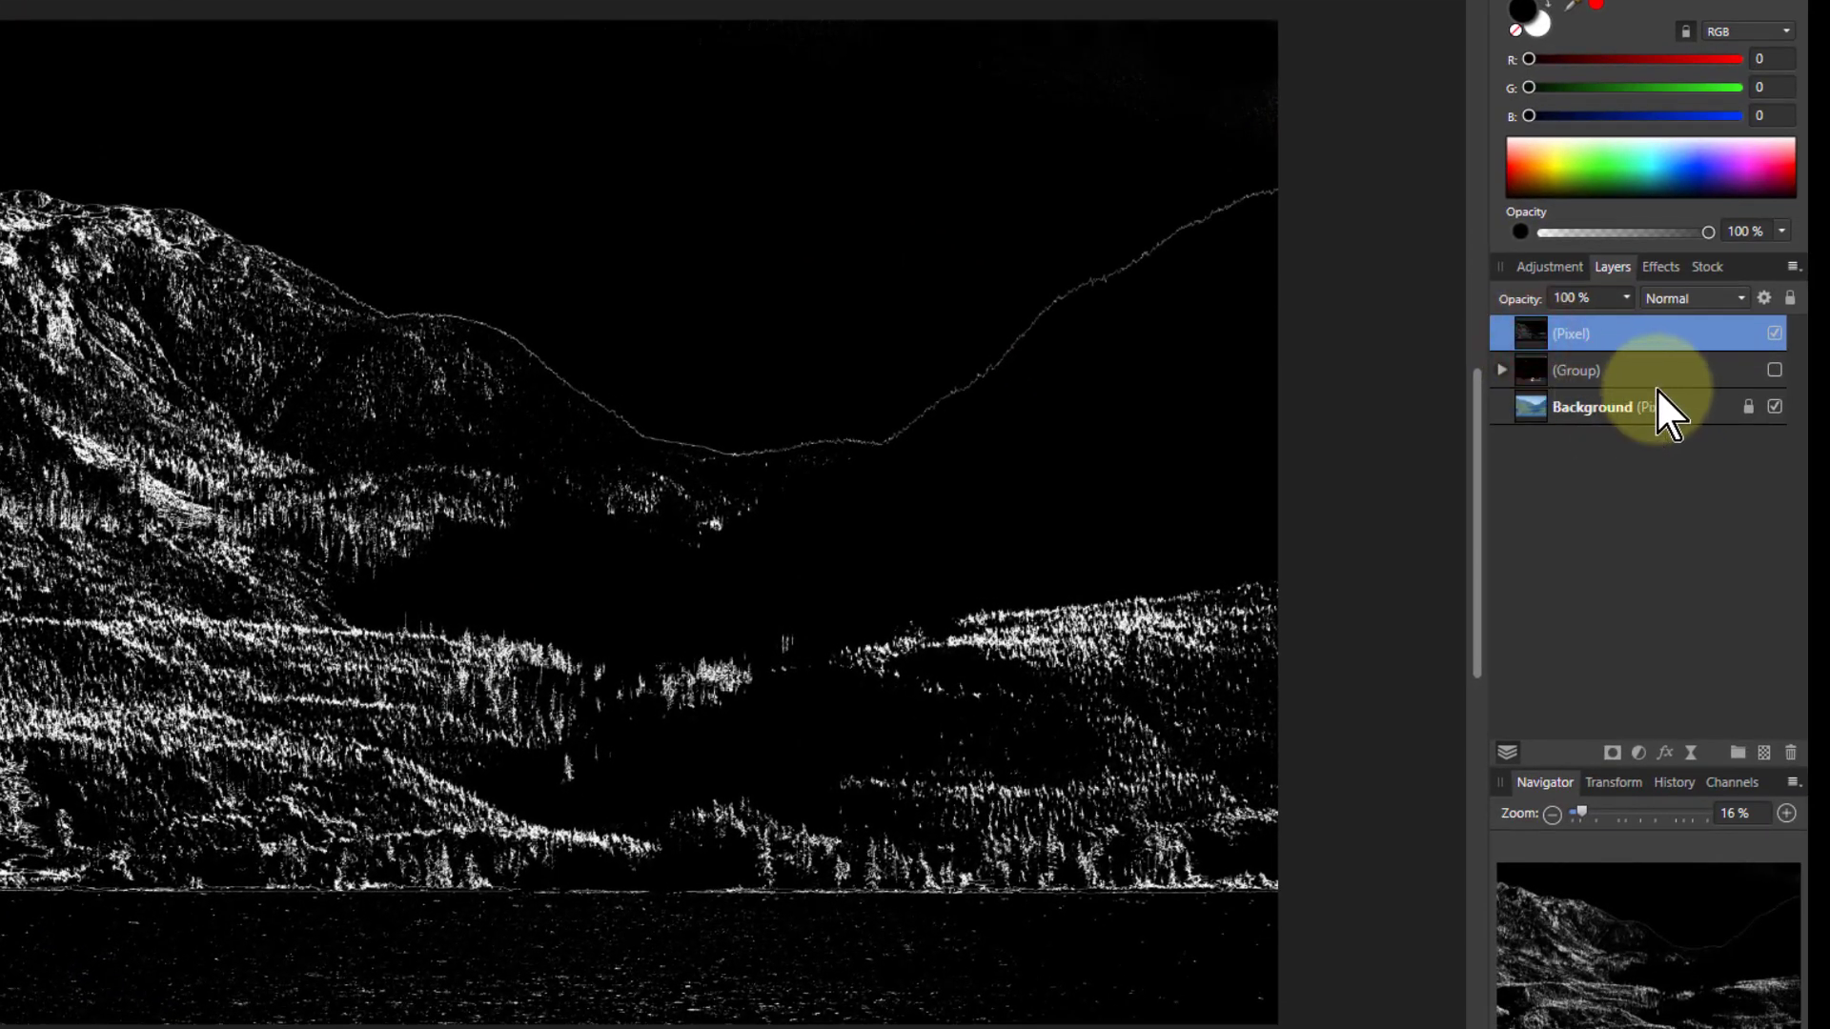
# Apply a live Gaussian blur of about 0.9 px to the zone VI map and merge it into the layer
pyautogui.scroll(8, 256, 657)
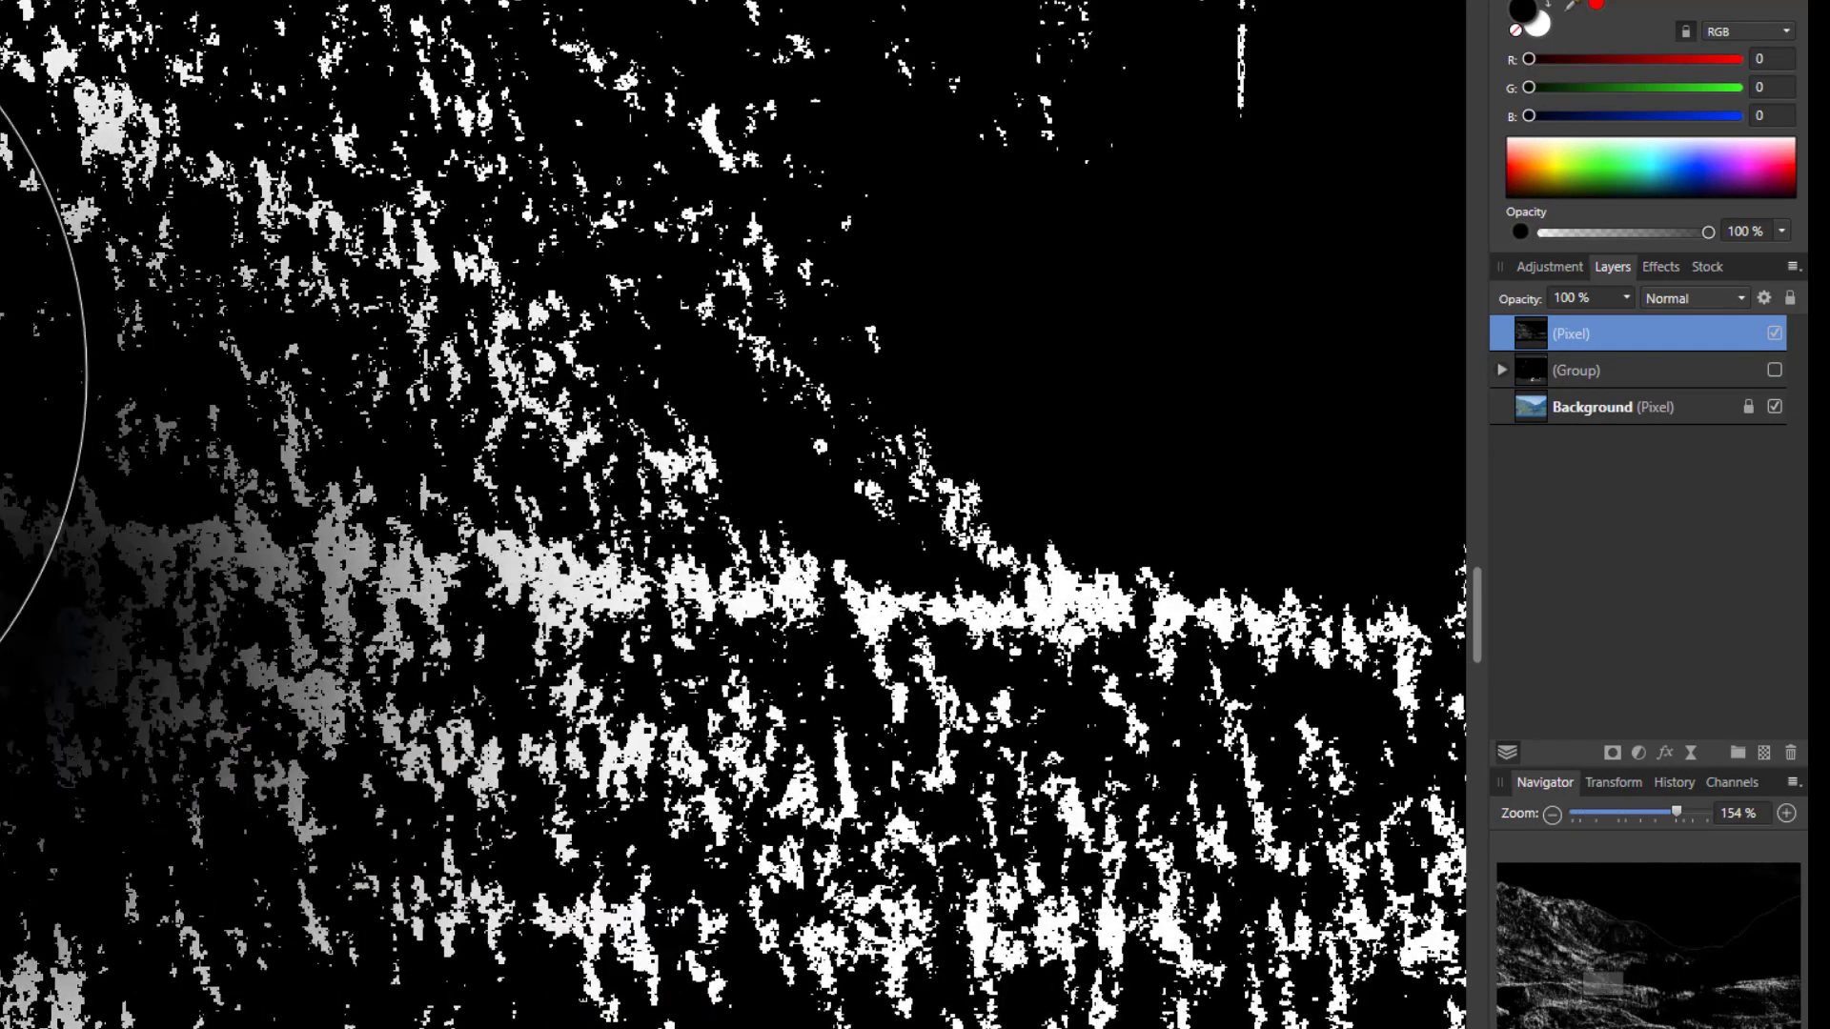
pyautogui.press('x')
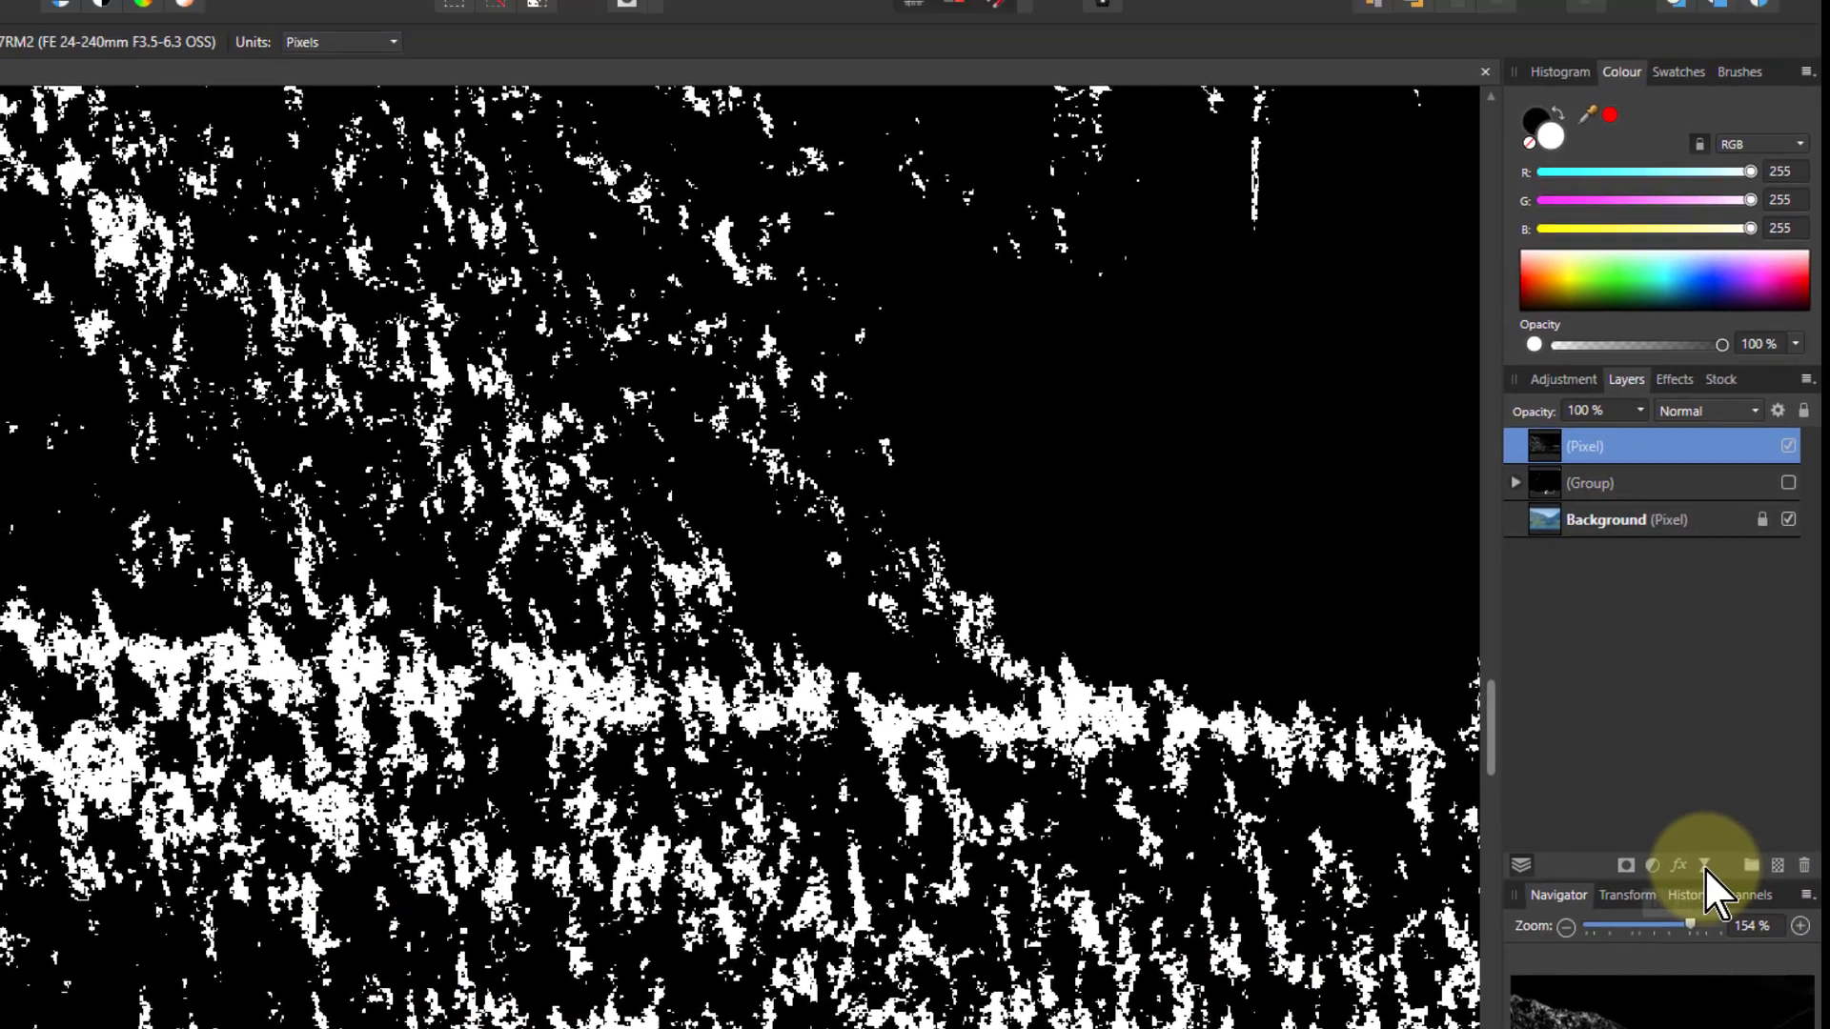
pyautogui.click(1691, 754)
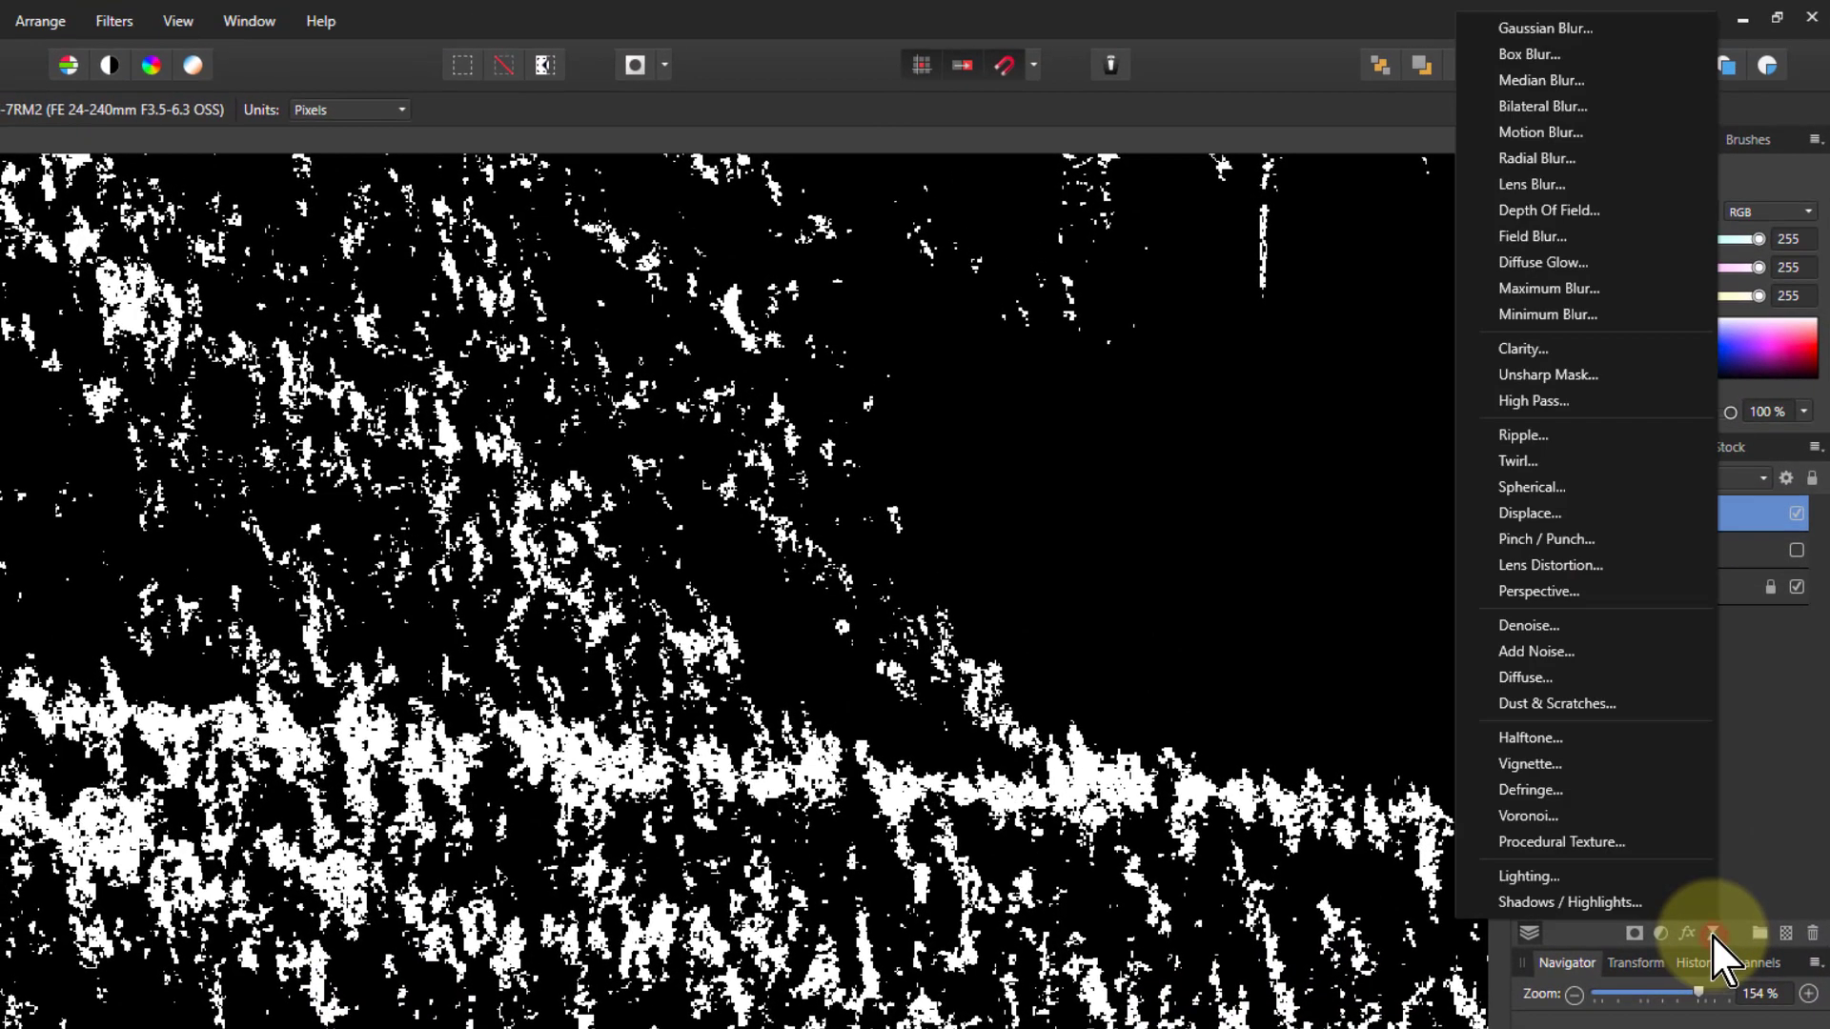
pyautogui.click(1556, 34)
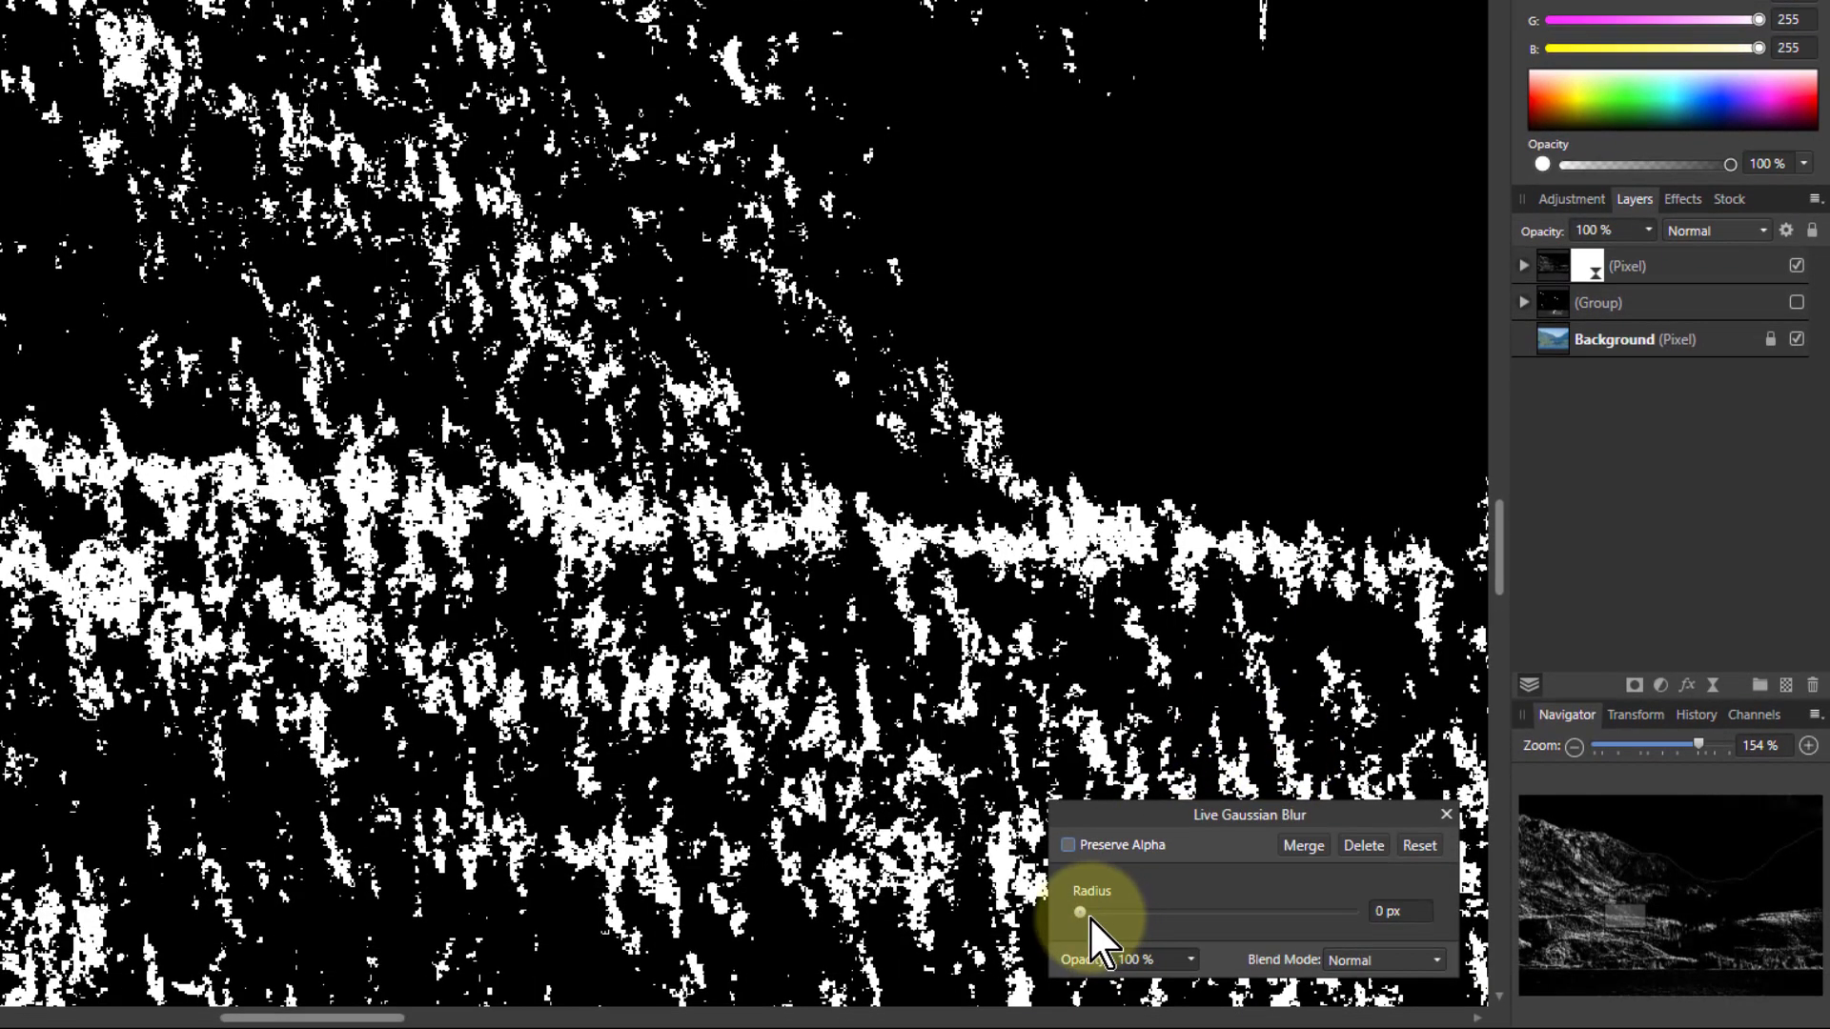
pyautogui.moveTo(1078, 913); pyautogui.dragTo(1113, 917)
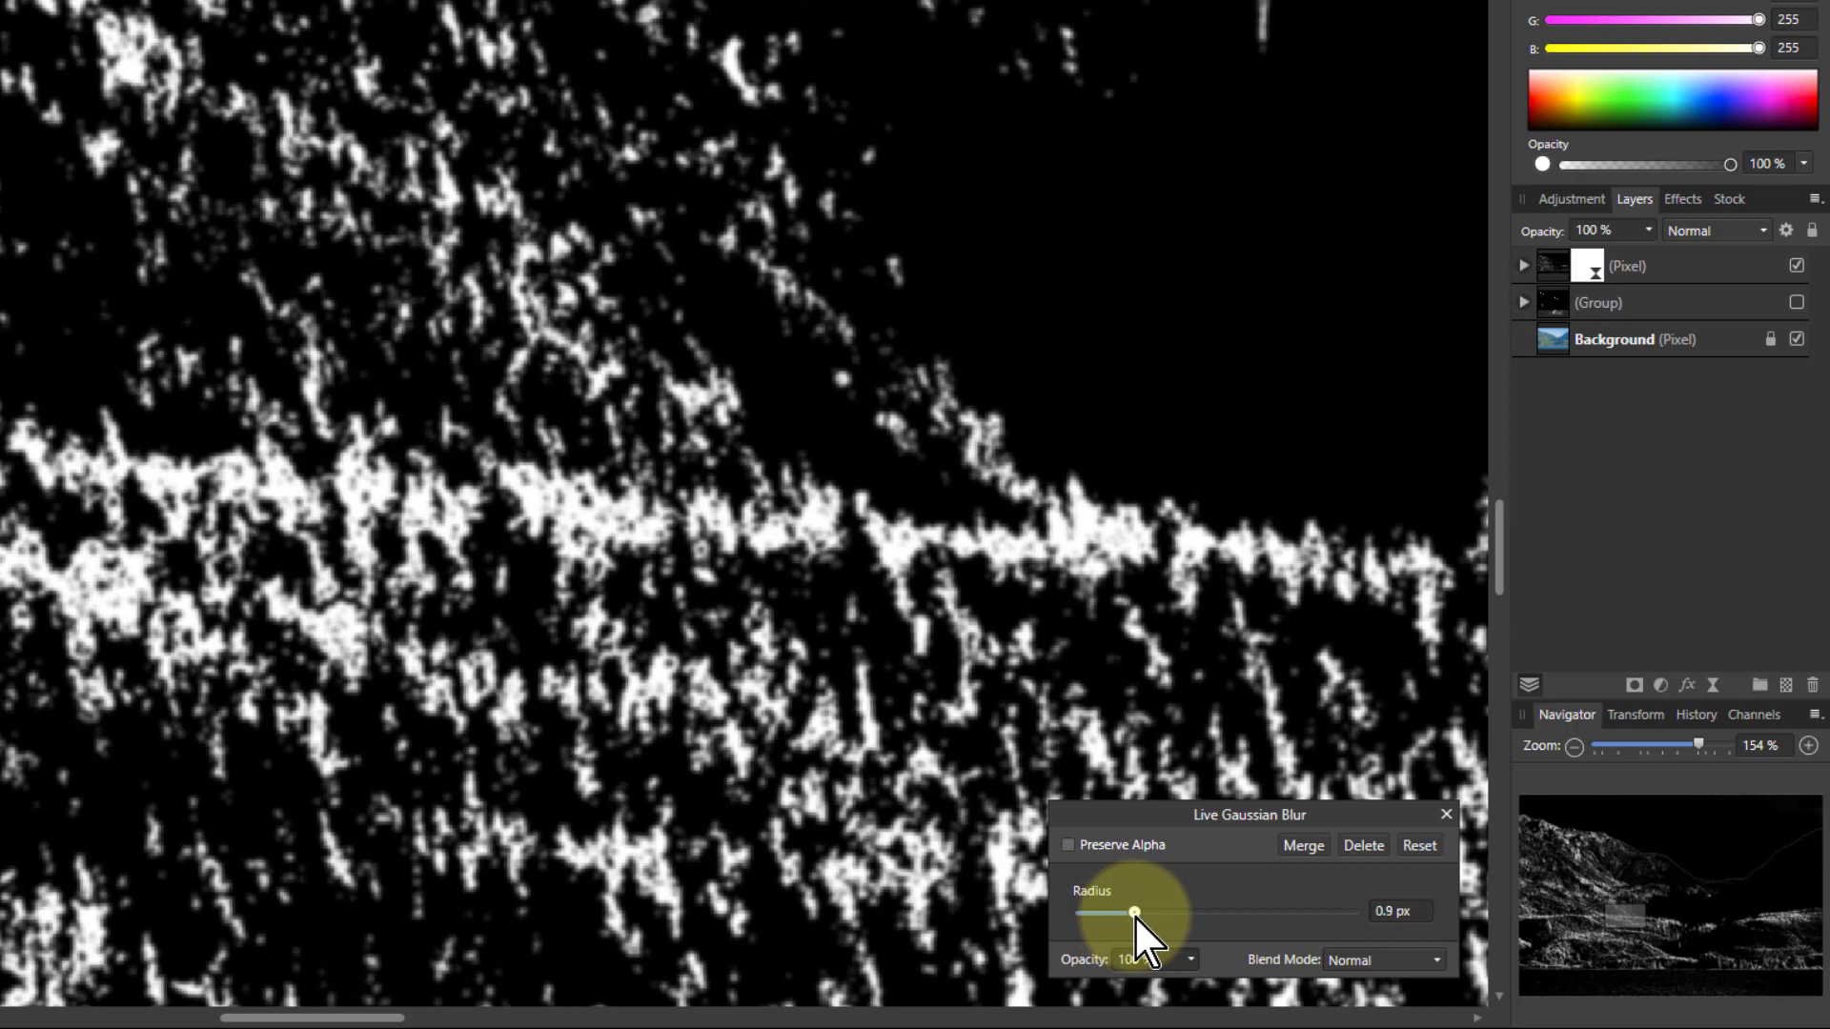
pyautogui.click(1304, 846)
pyautogui.click(1542, 267)
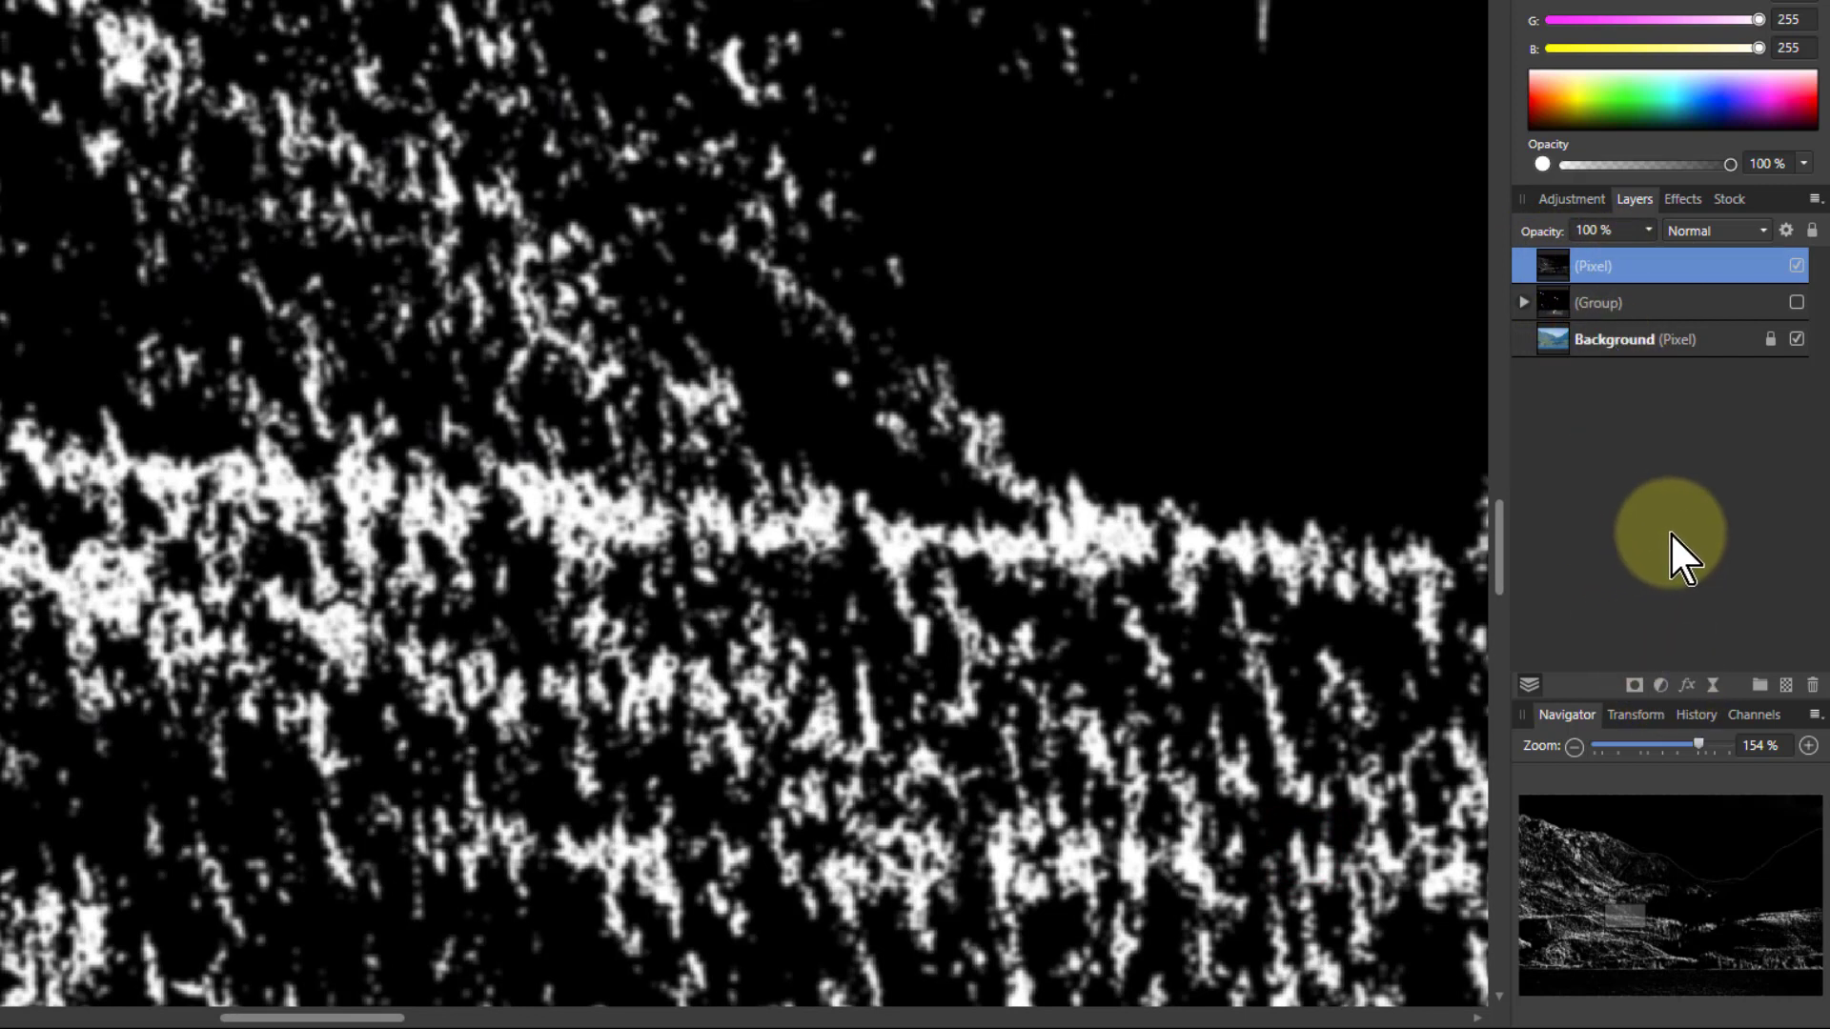
# Create a spare channel from the map's Pixel Green channel, then hide the zone map layer
pyautogui.rightClick(1569, 267)
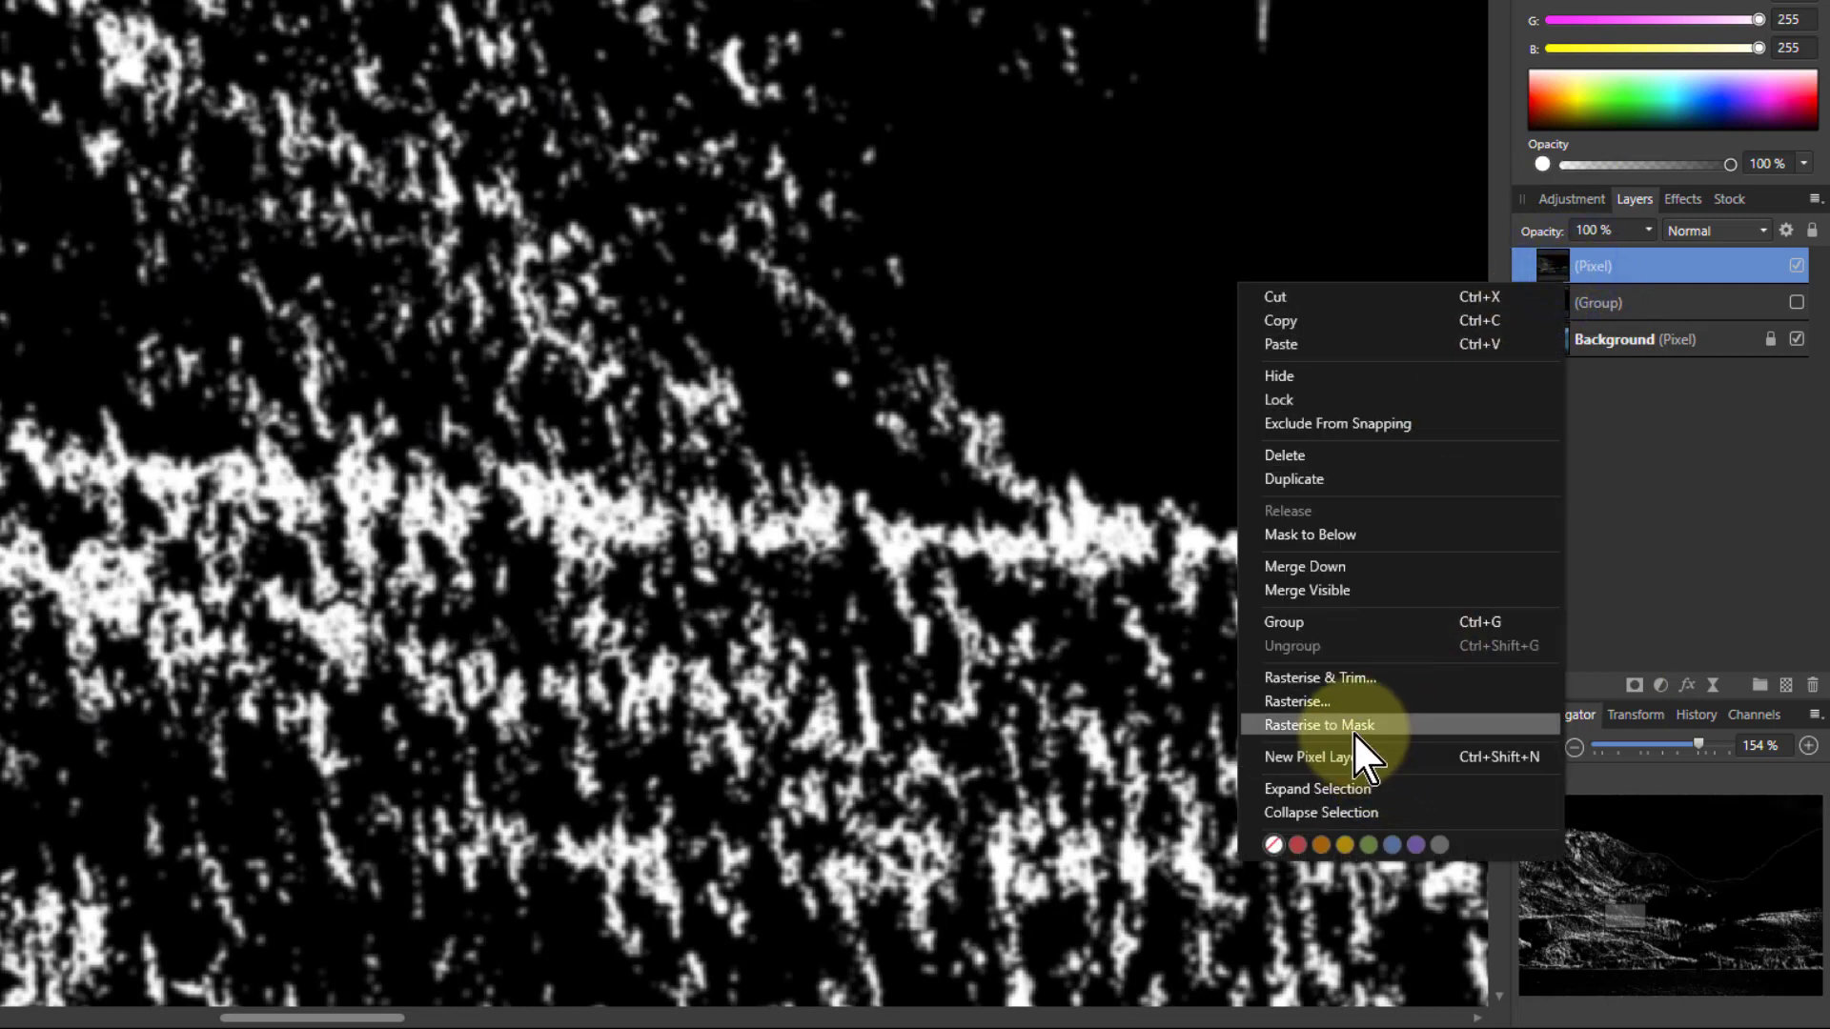
pyautogui.click(1709, 515)
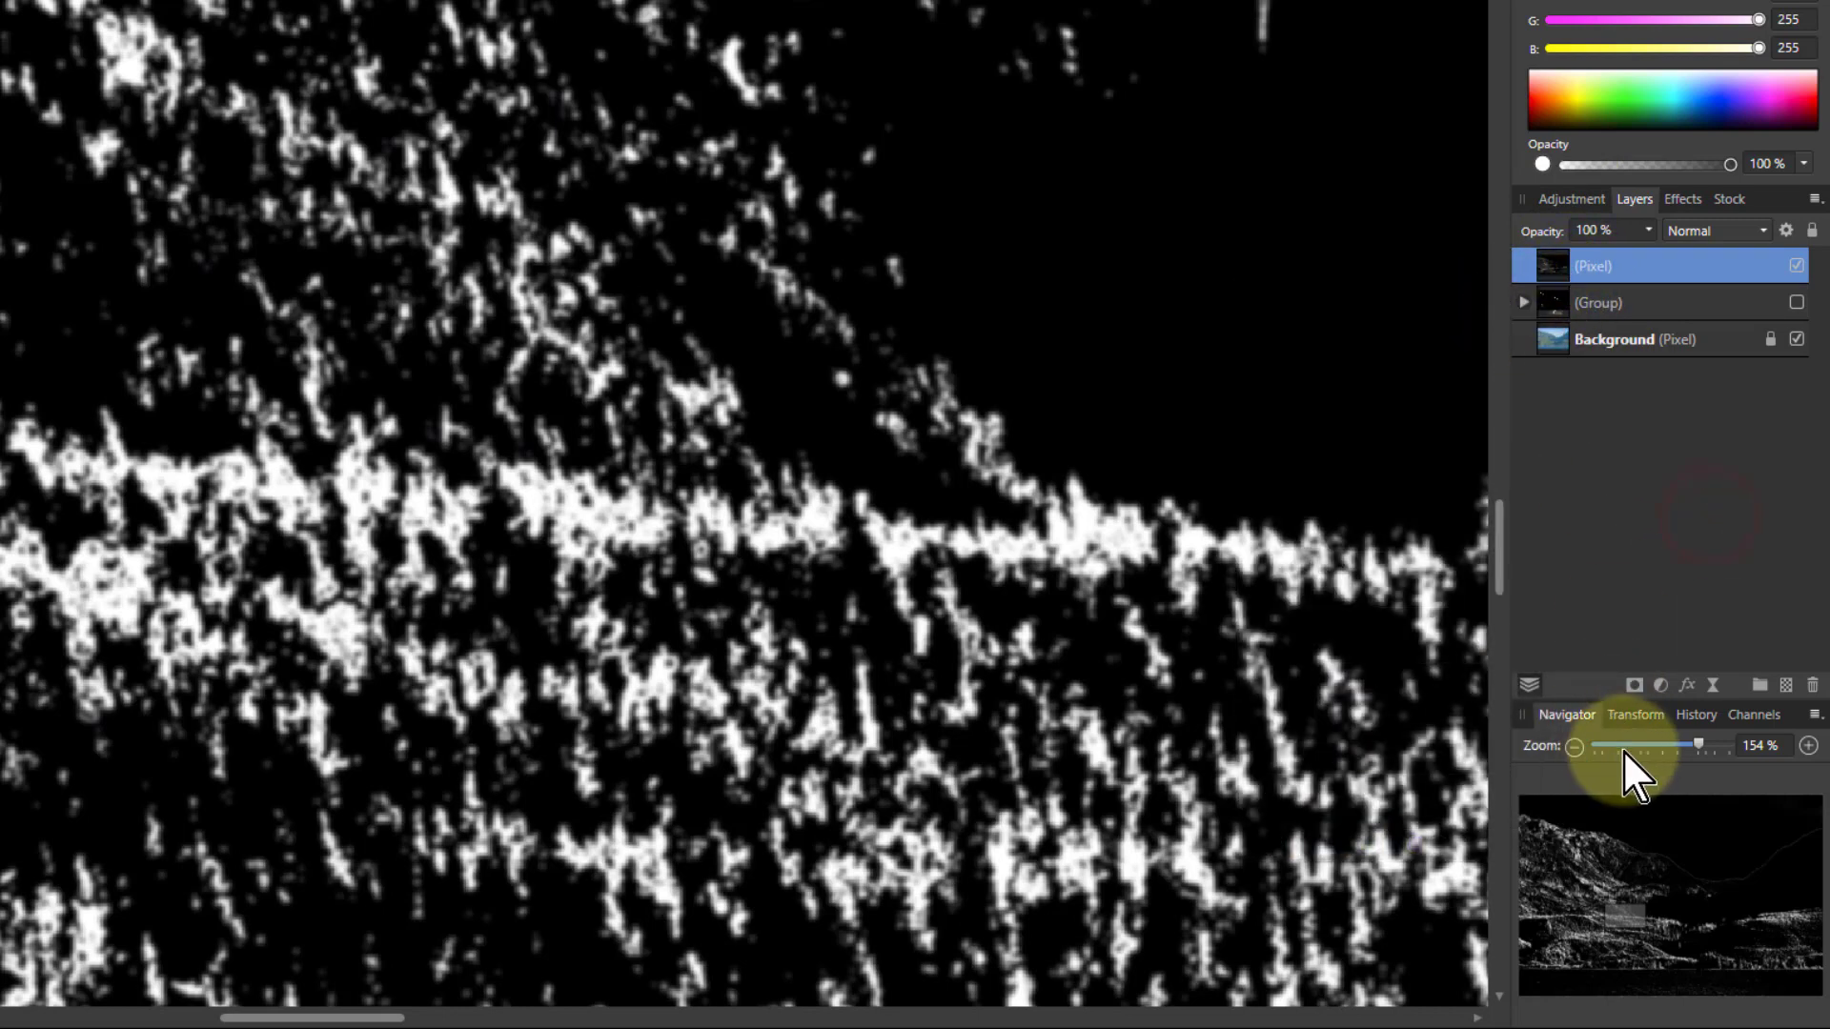
pyautogui.click(1750, 717)
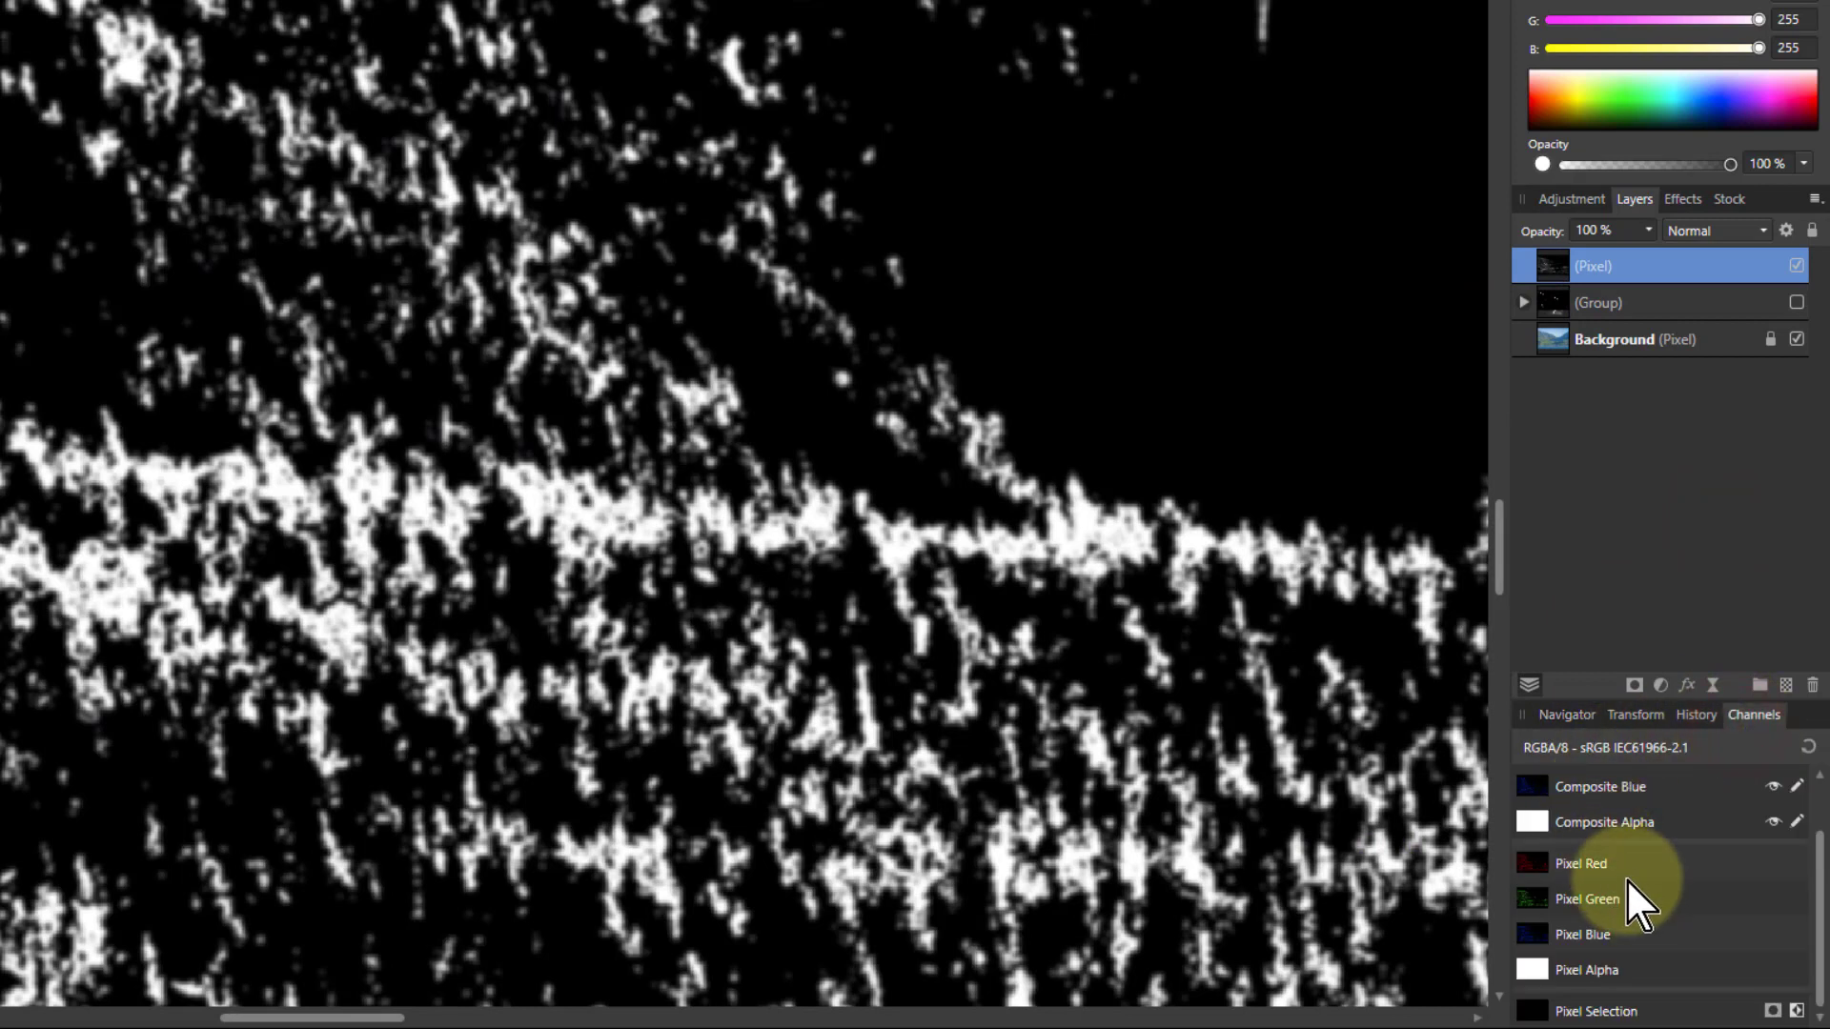
pyautogui.rightClick(1564, 900)
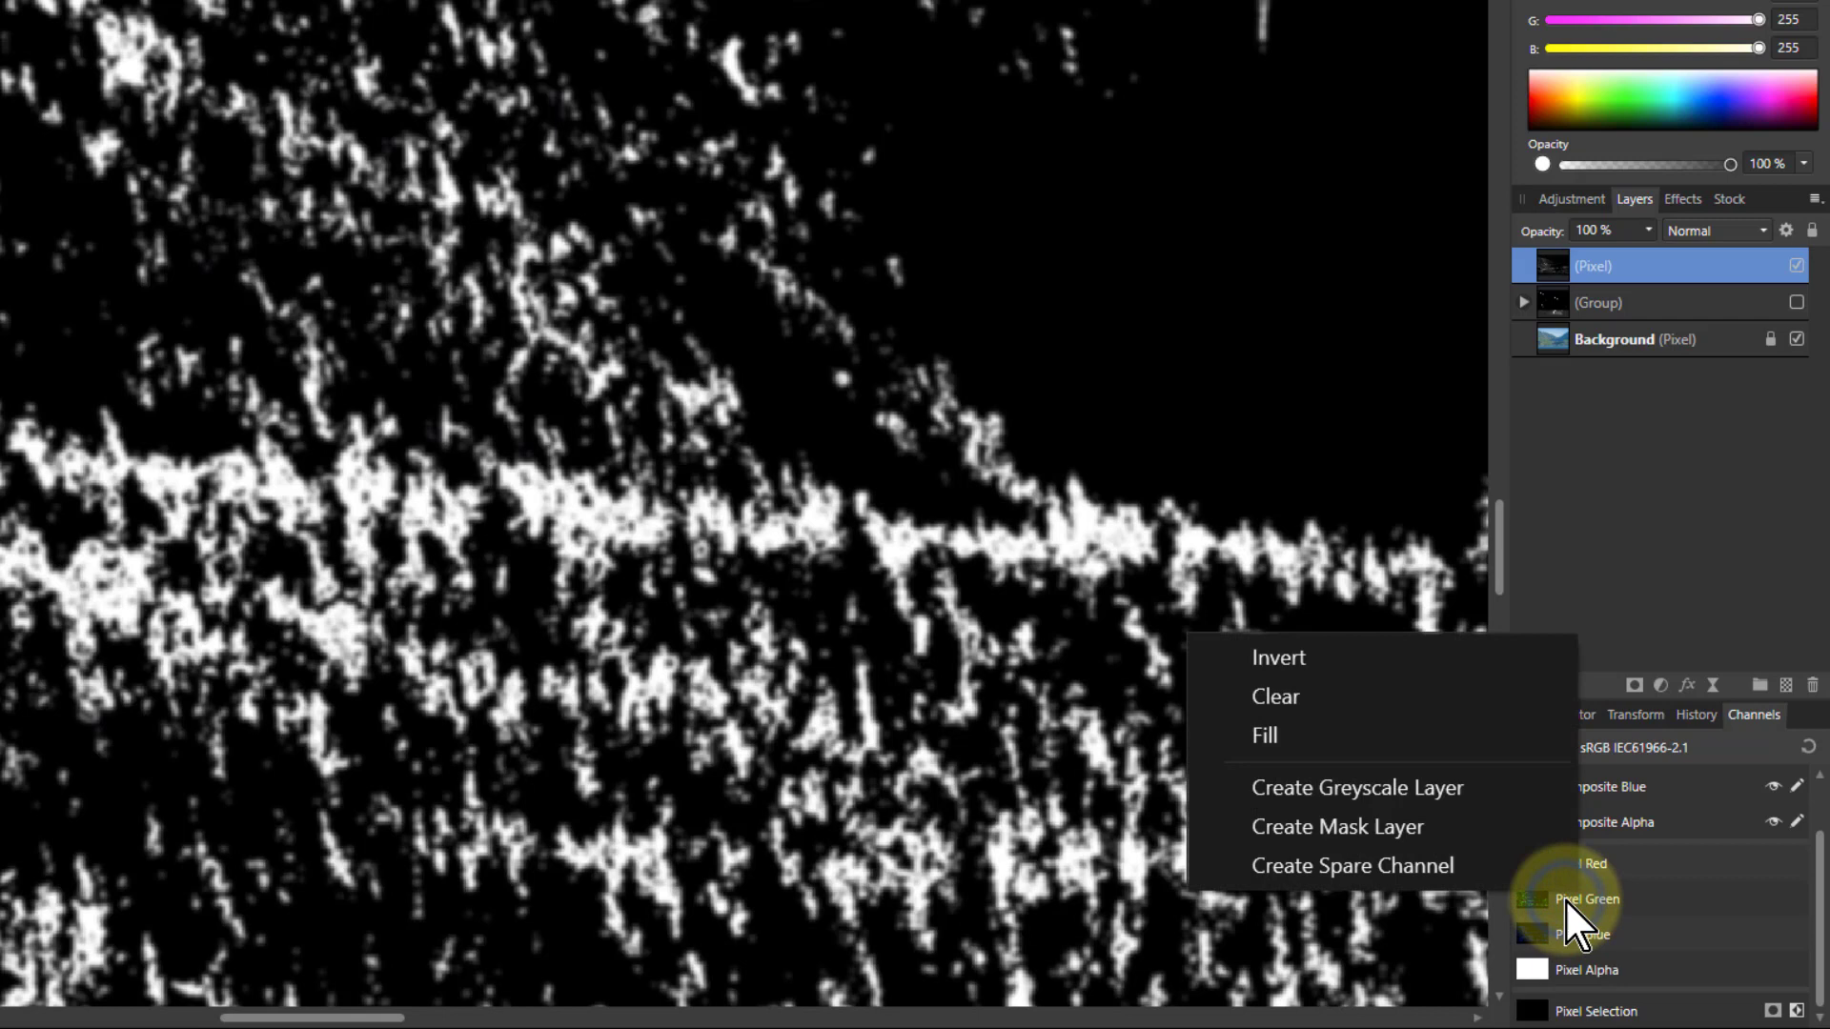
pyautogui.click(1415, 865)
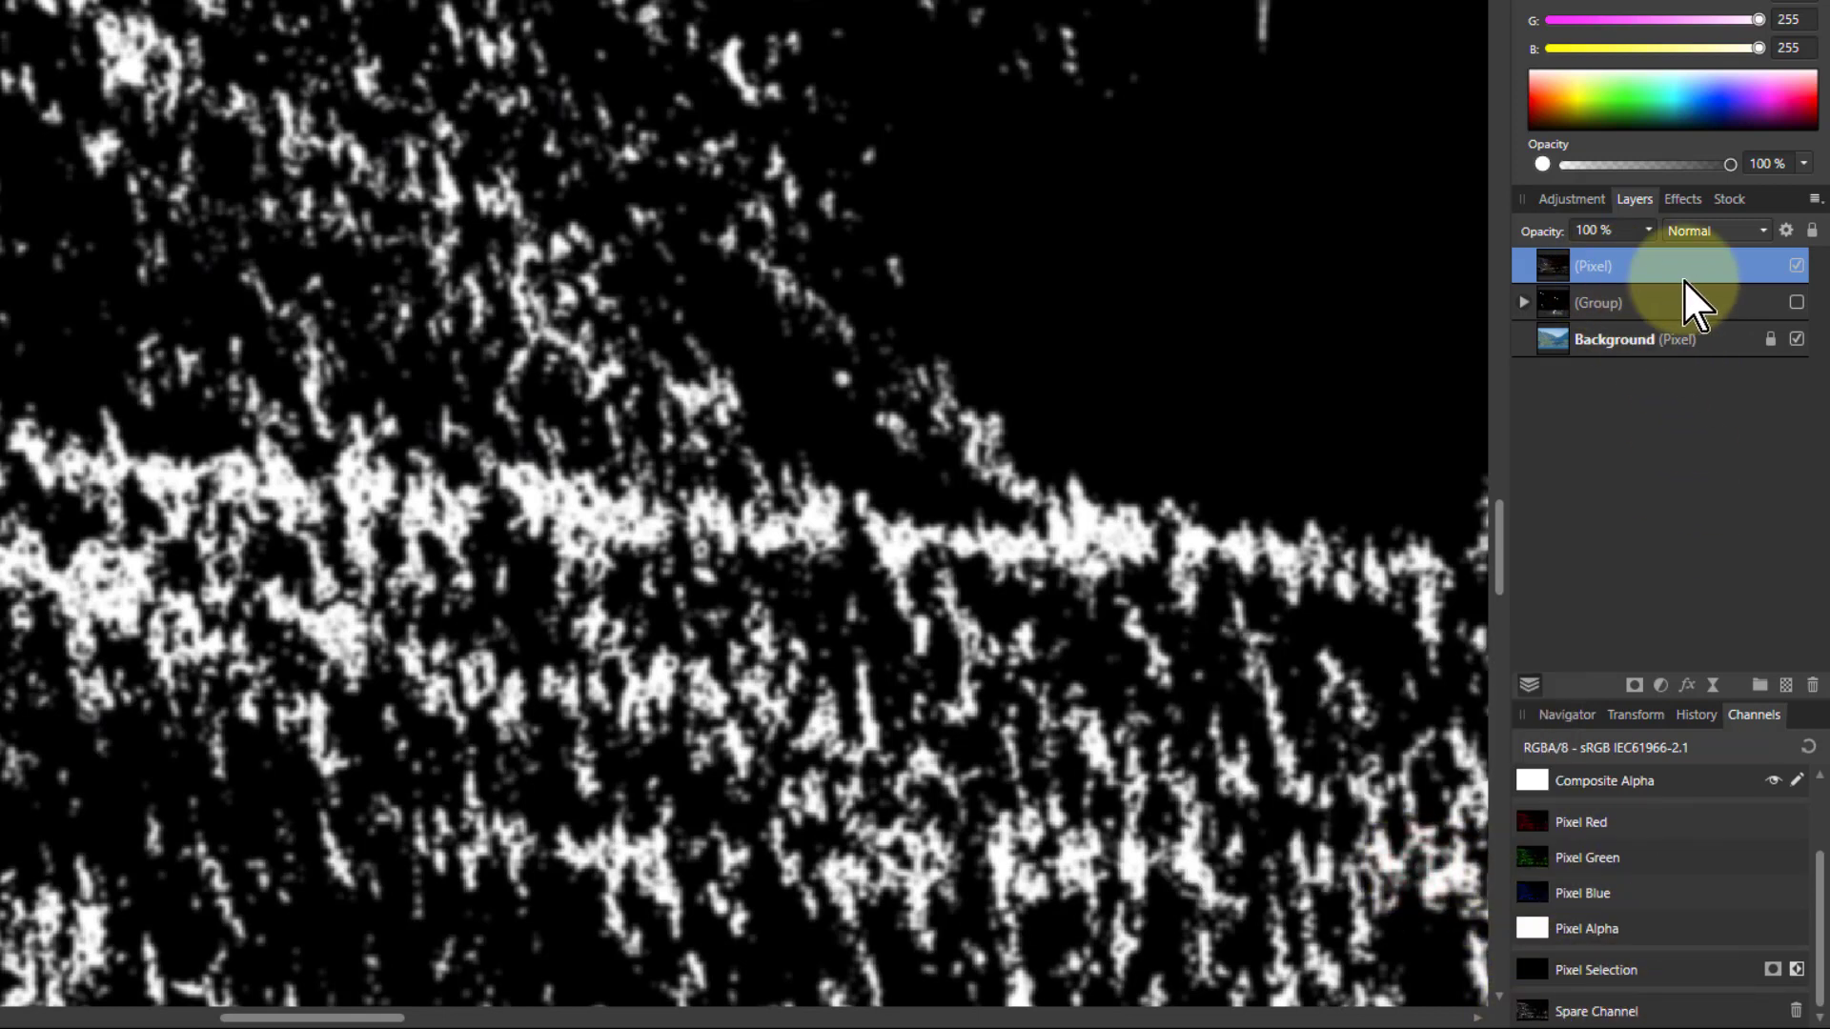
pyautogui.click(1798, 266)
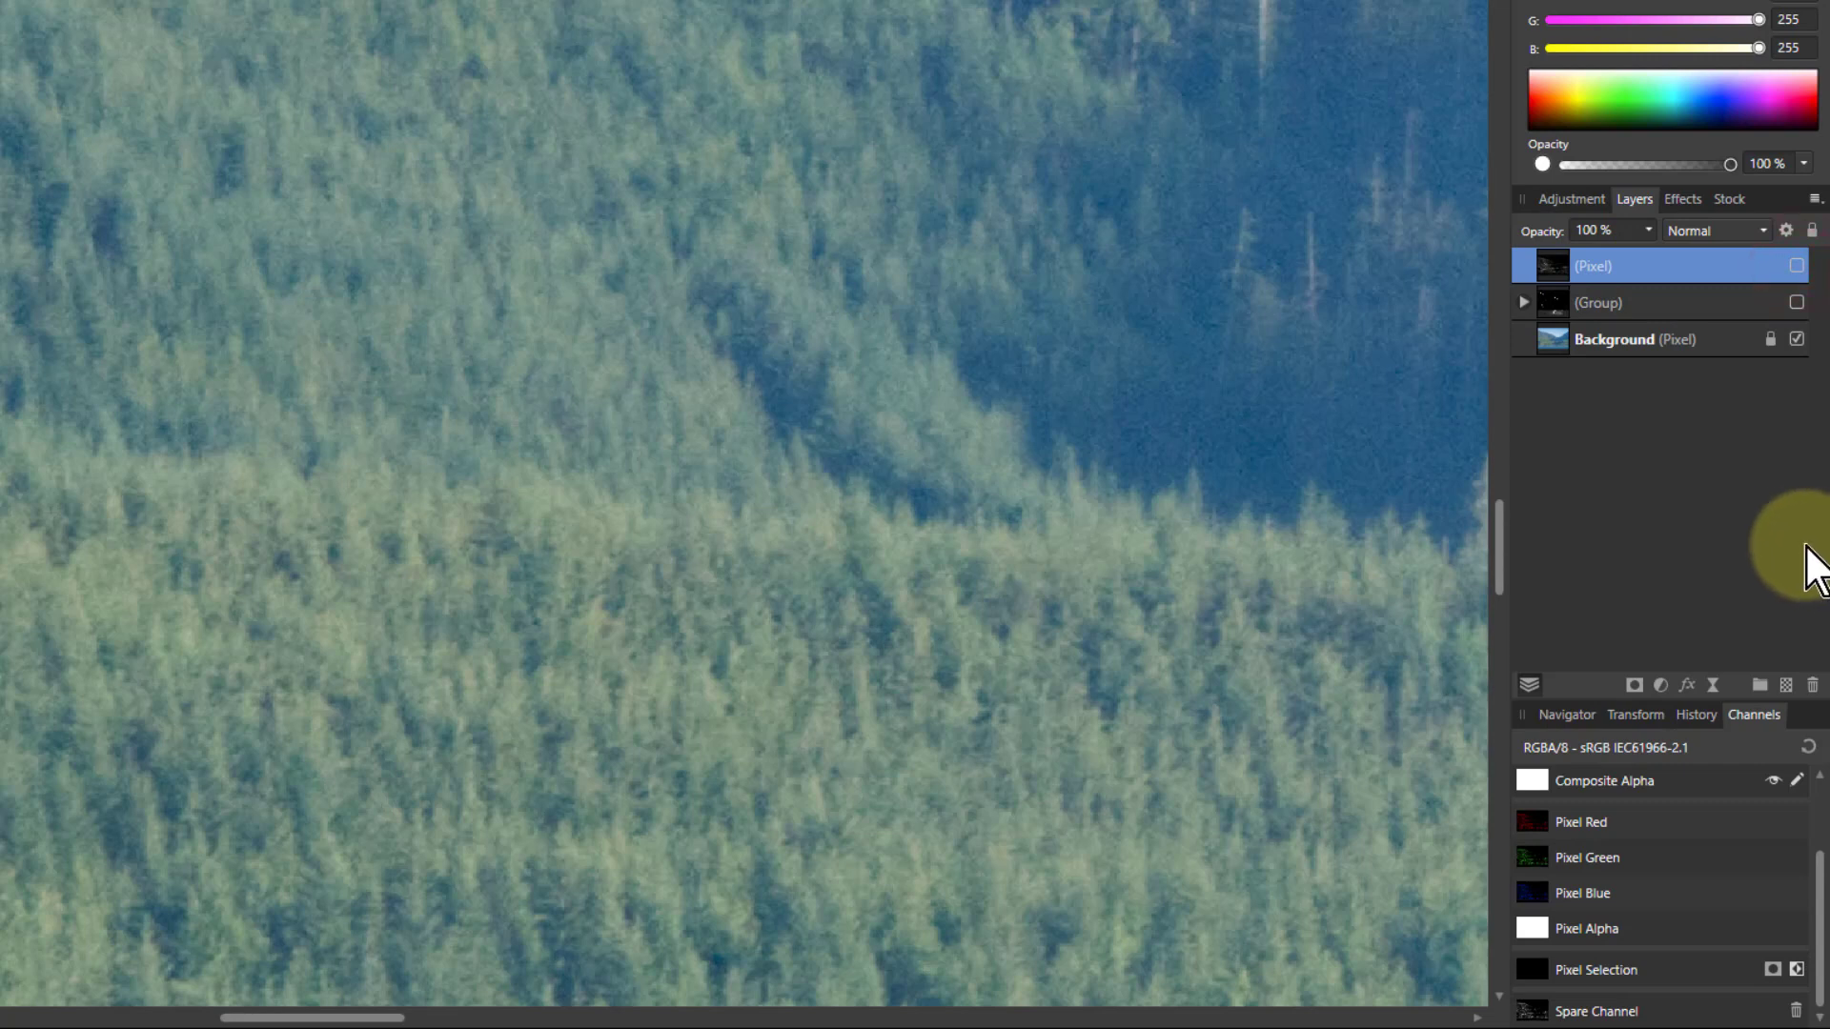
# Add a Curves adjustment and load the spare channel into its alpha as the mask
pyautogui.click(1559, 345)
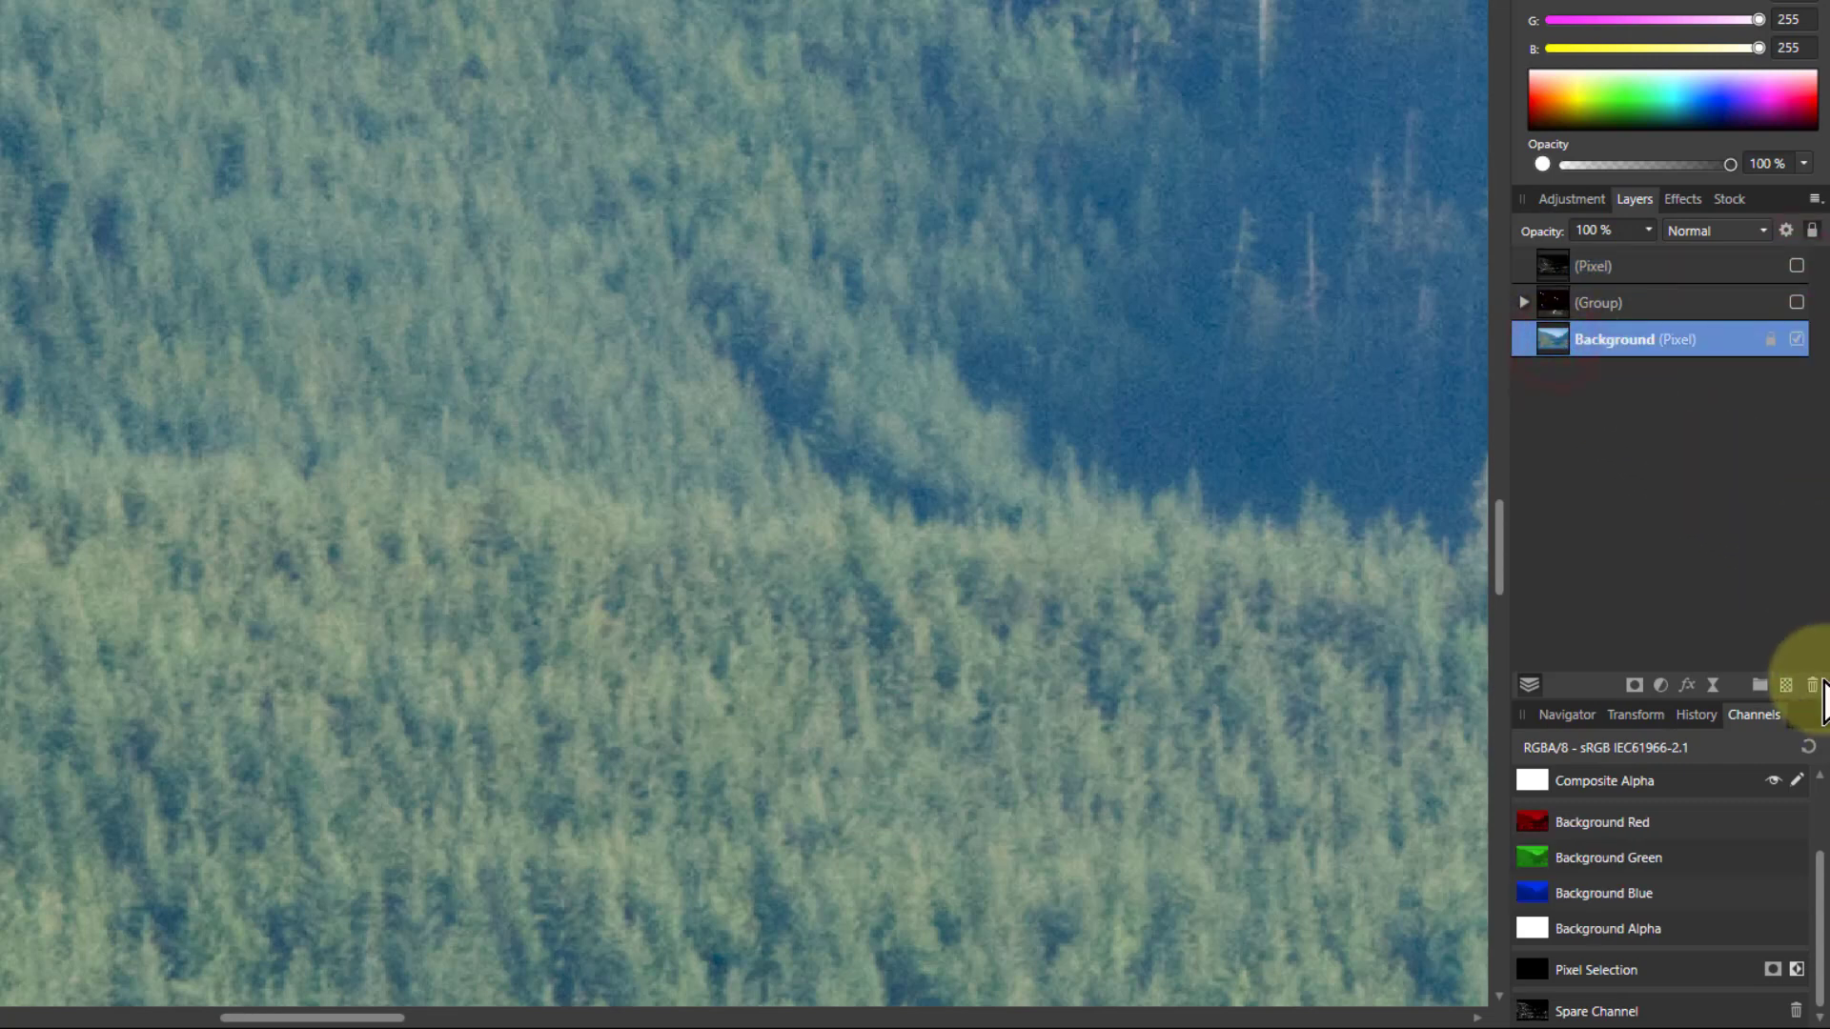
pyautogui.click(1662, 686)
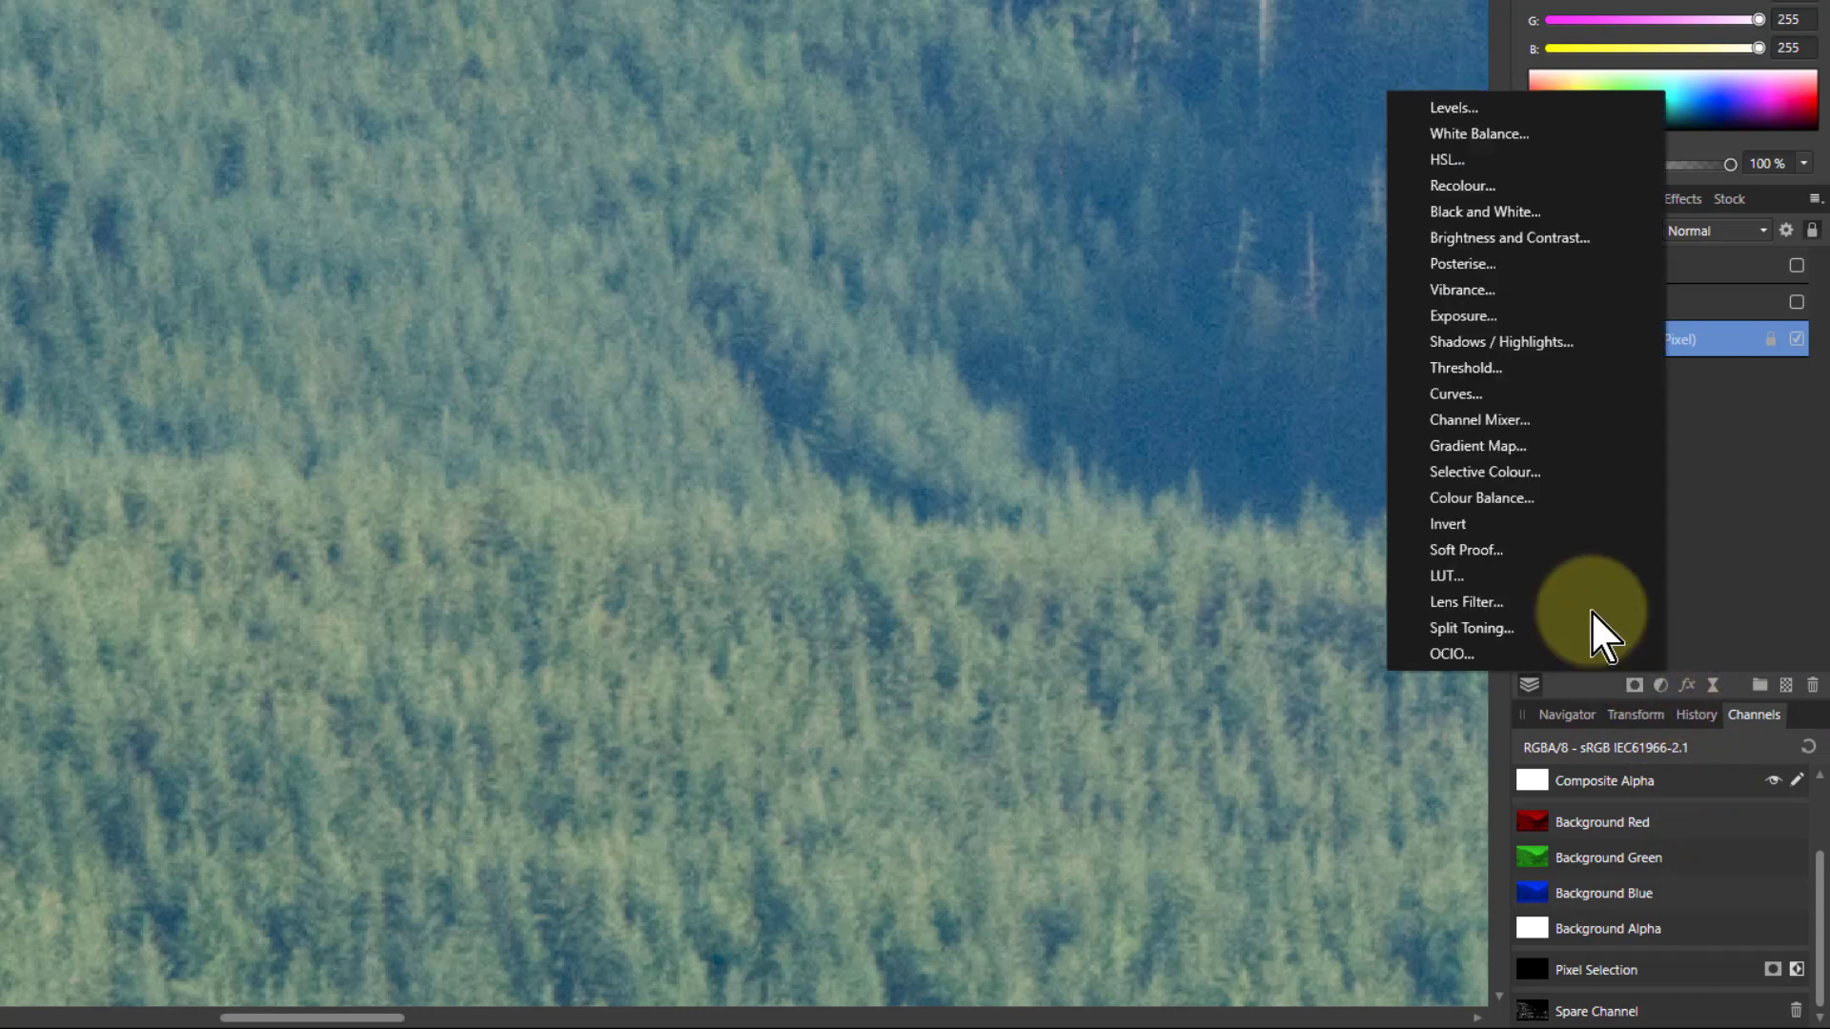
pyautogui.click(1472, 397)
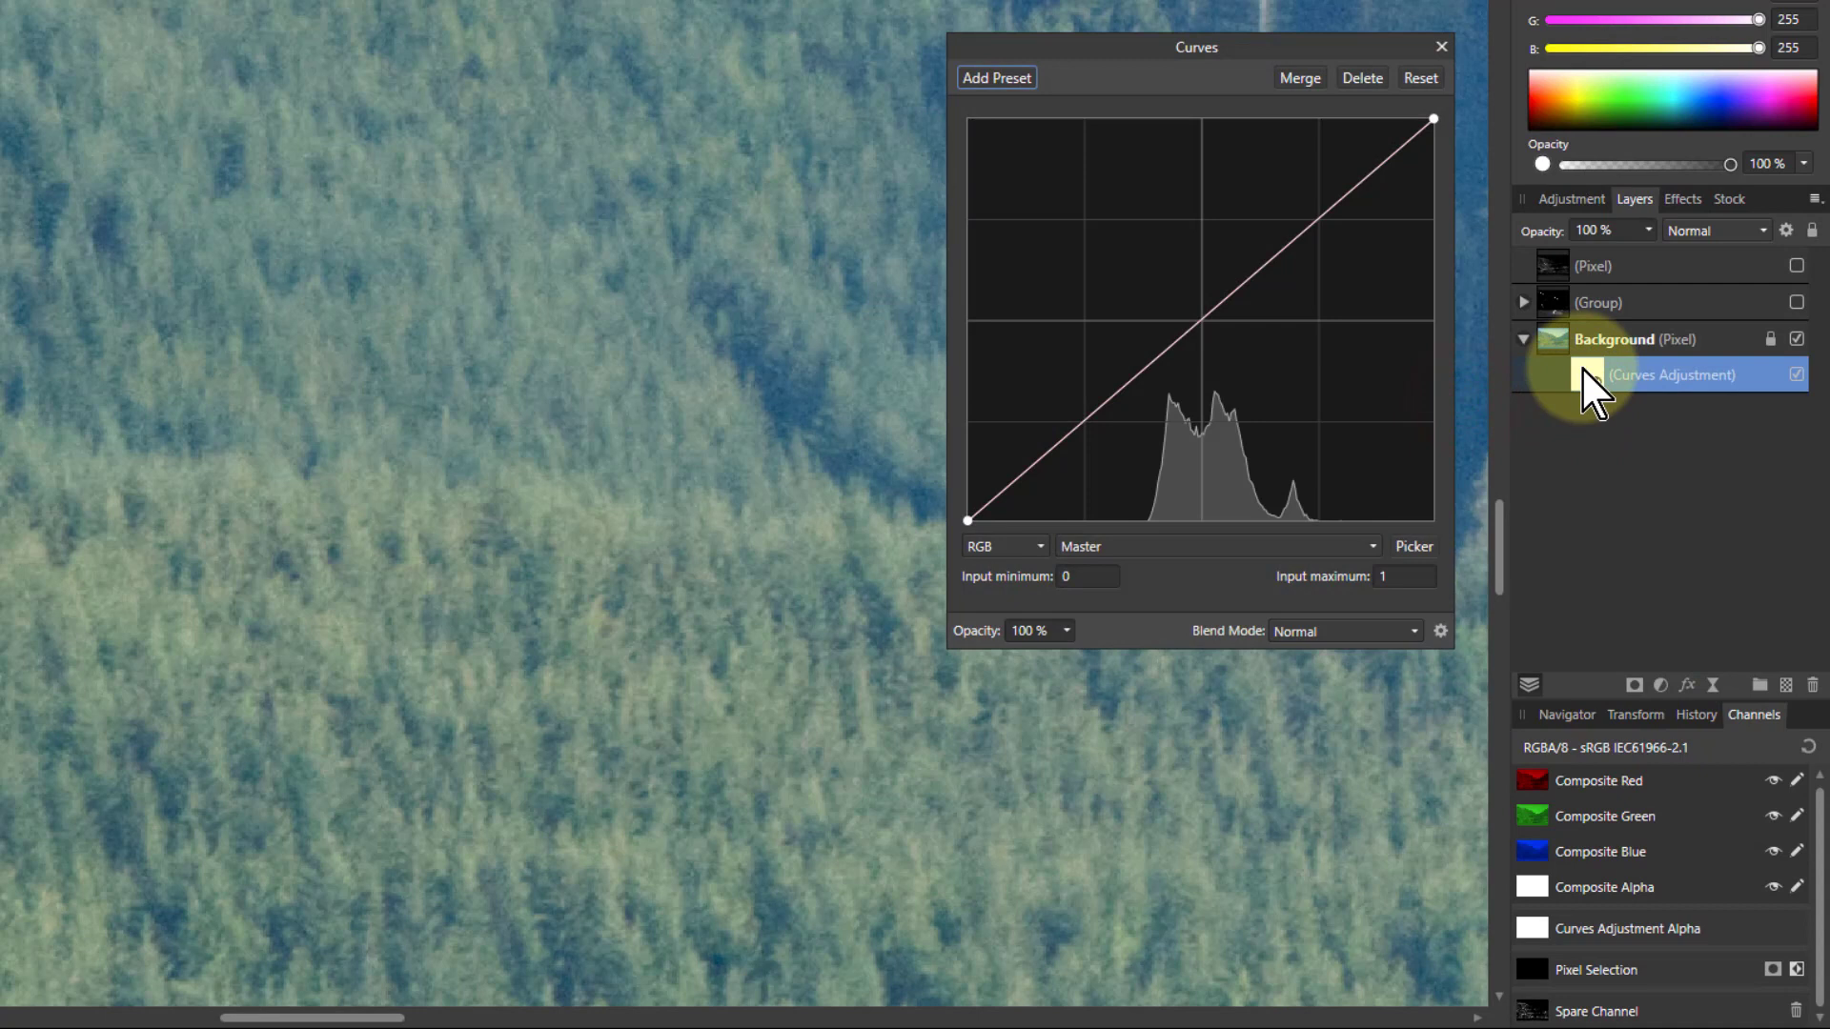
pyautogui.rightClick(1563, 1008)
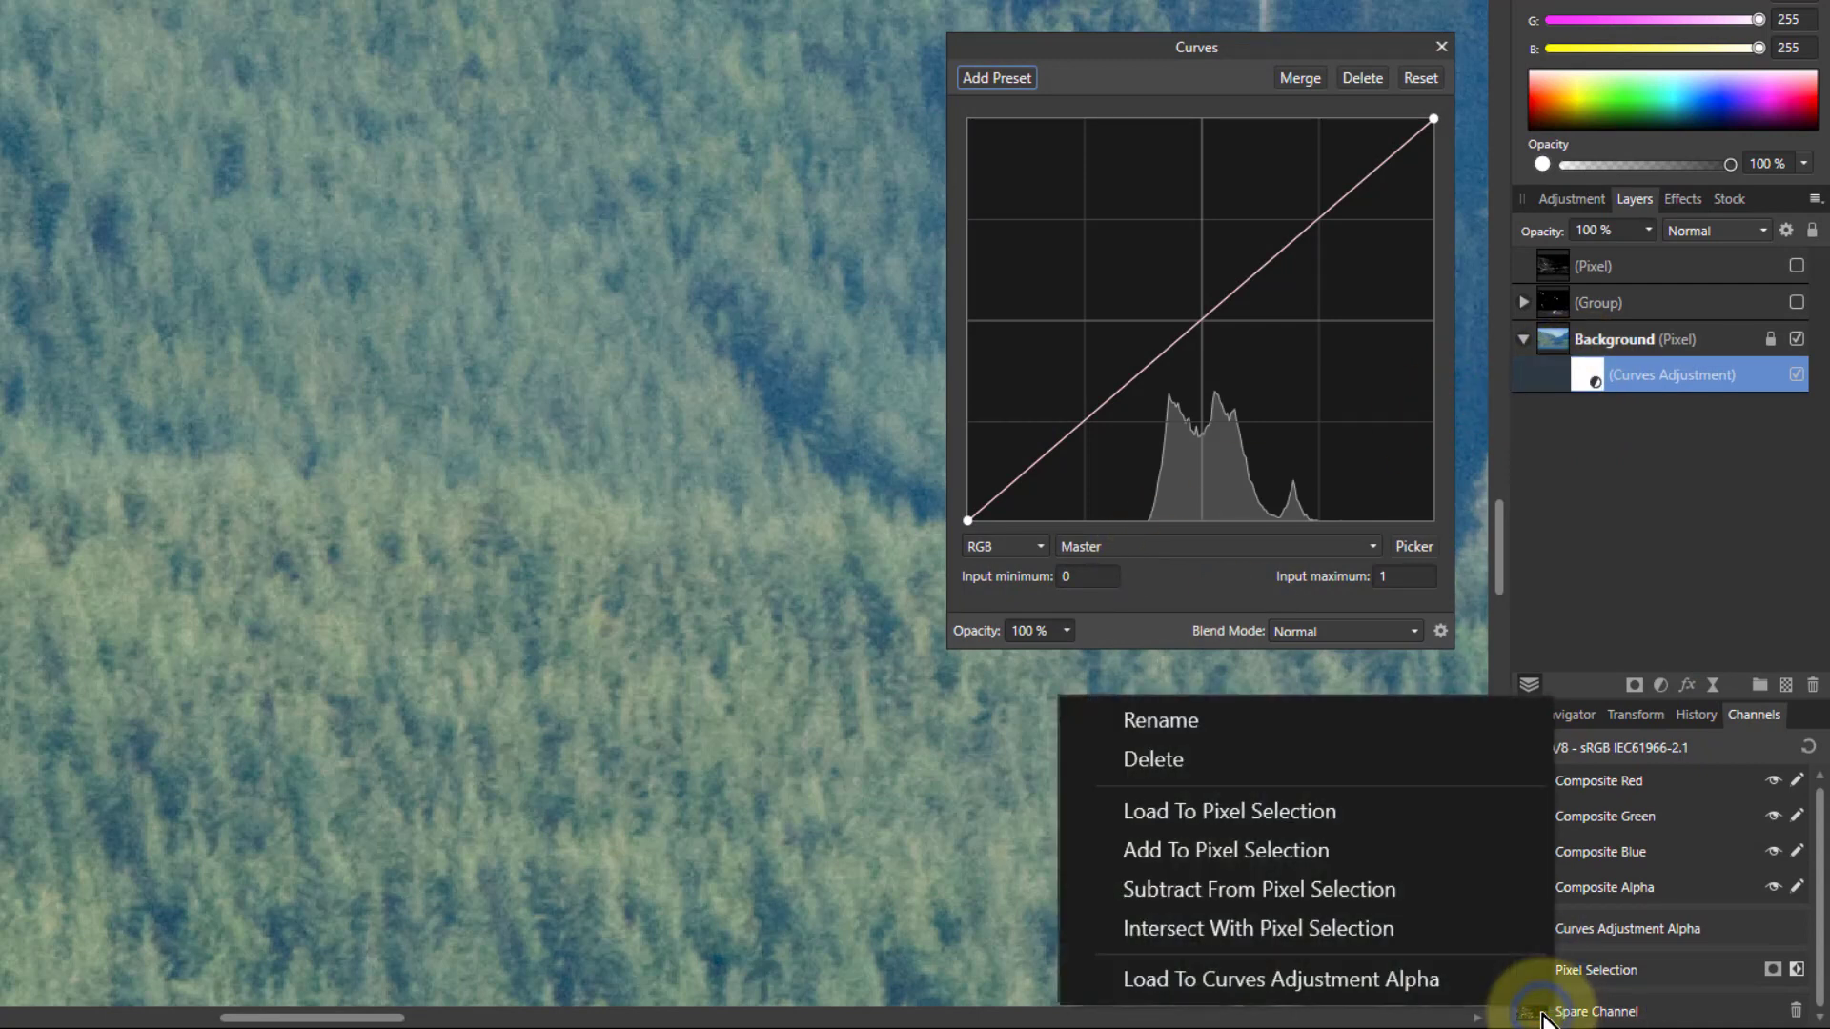
pyautogui.click(1370, 994)
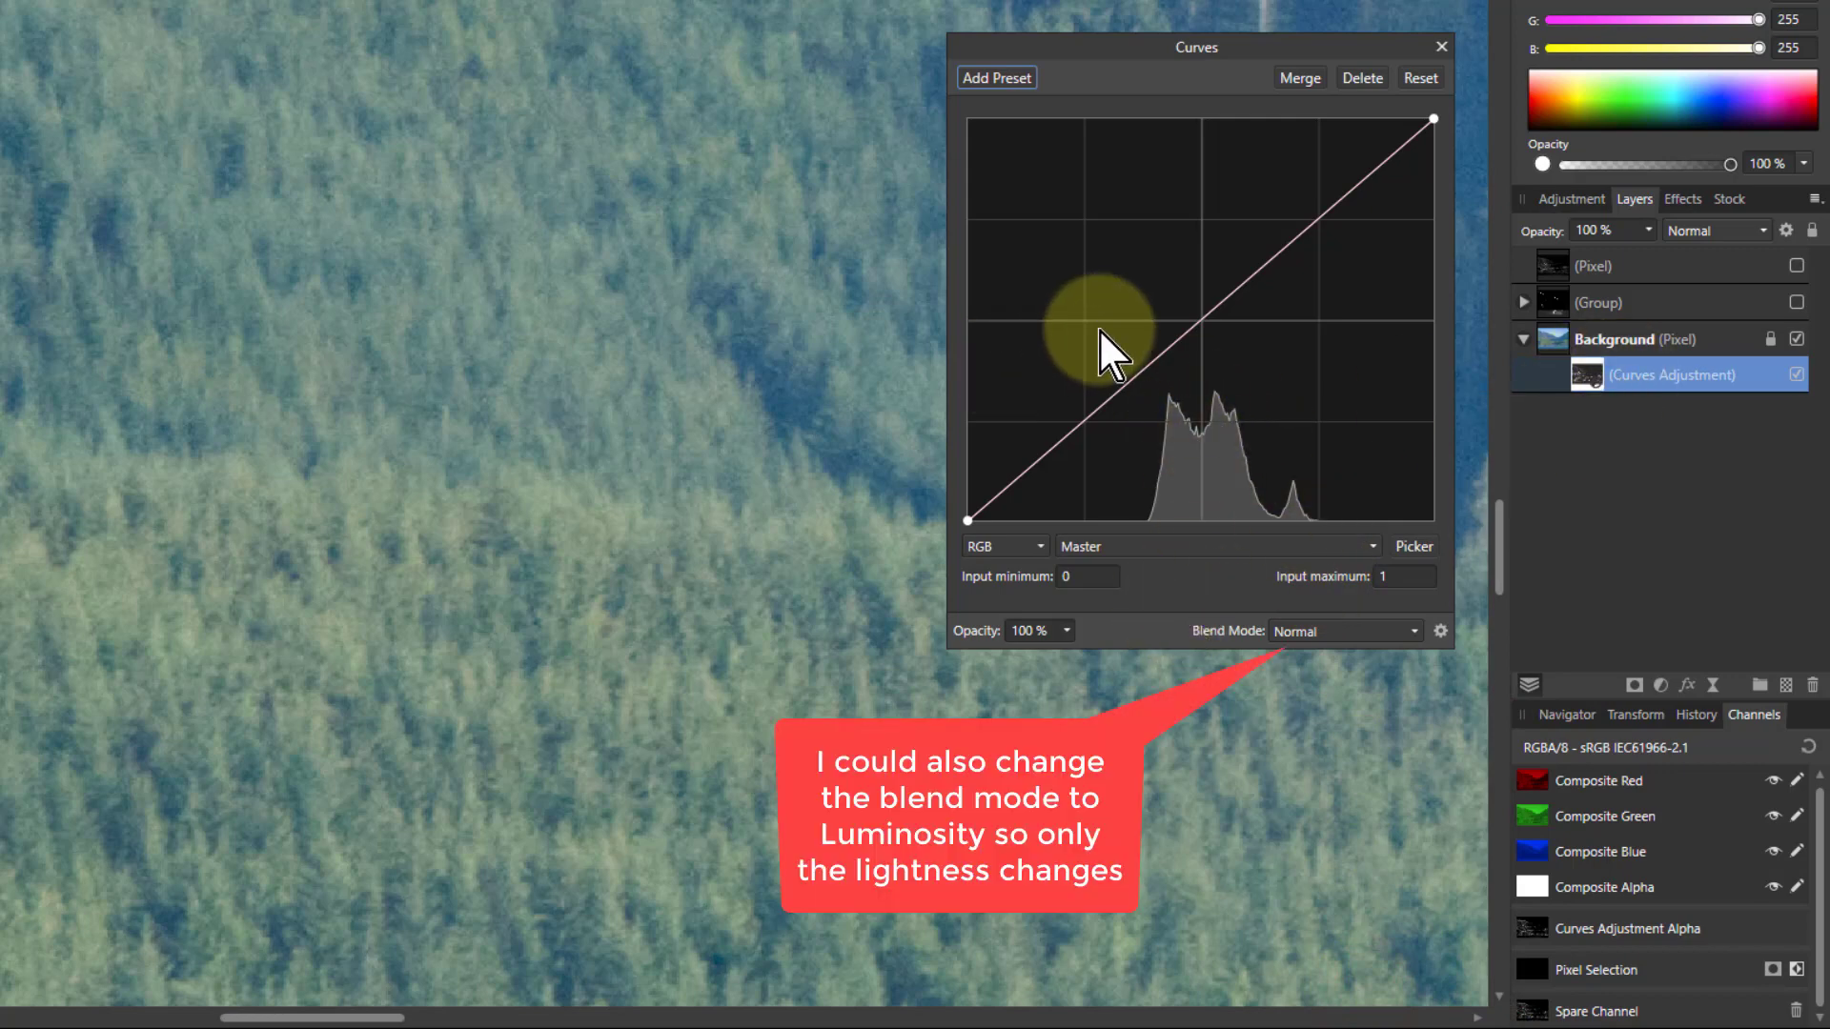
# Raise the curve's midtones to brighten the forest and move Curves above Background
pyautogui.moveTo(1193, 321)
pyautogui.mouseDown()
pyautogui.moveTo(1144, 271)
pyautogui.moveTo(1204, 345)
pyautogui.moveTo(1182, 301)
pyautogui.moveTo(1191, 313)
pyautogui.mouseUp()
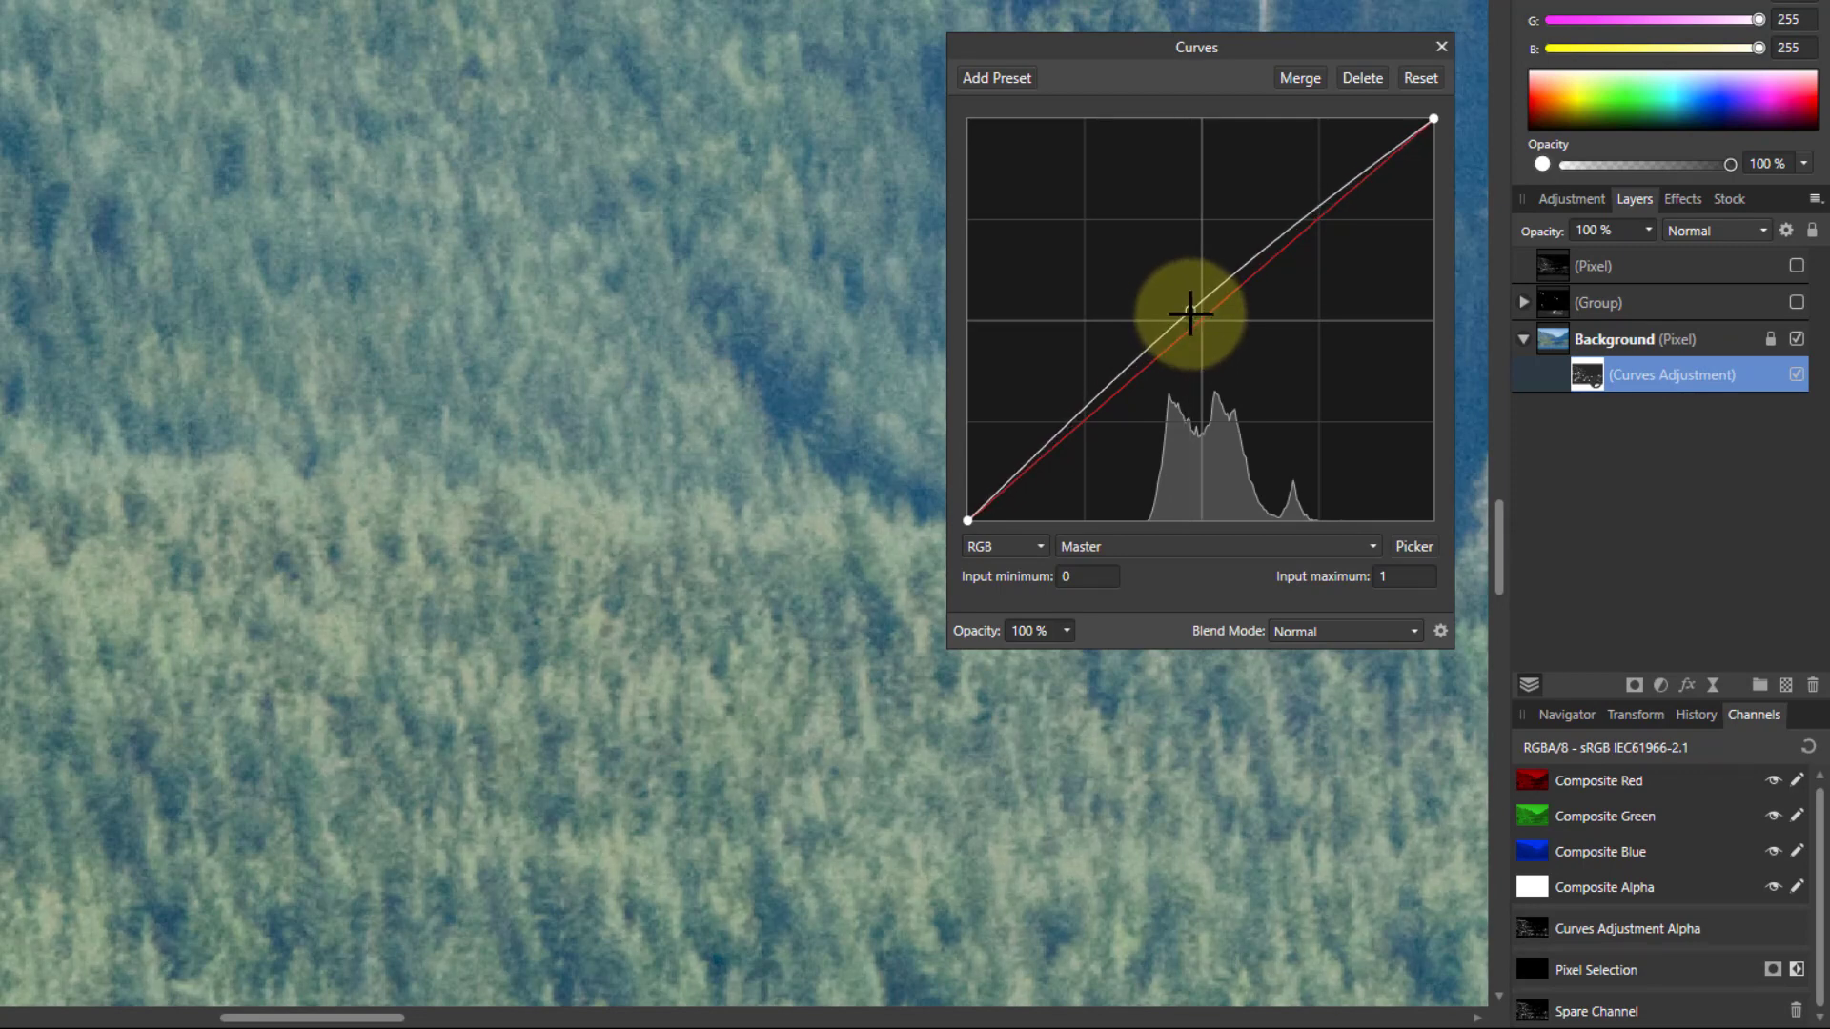
pyautogui.hotkey('ctrl', '-')
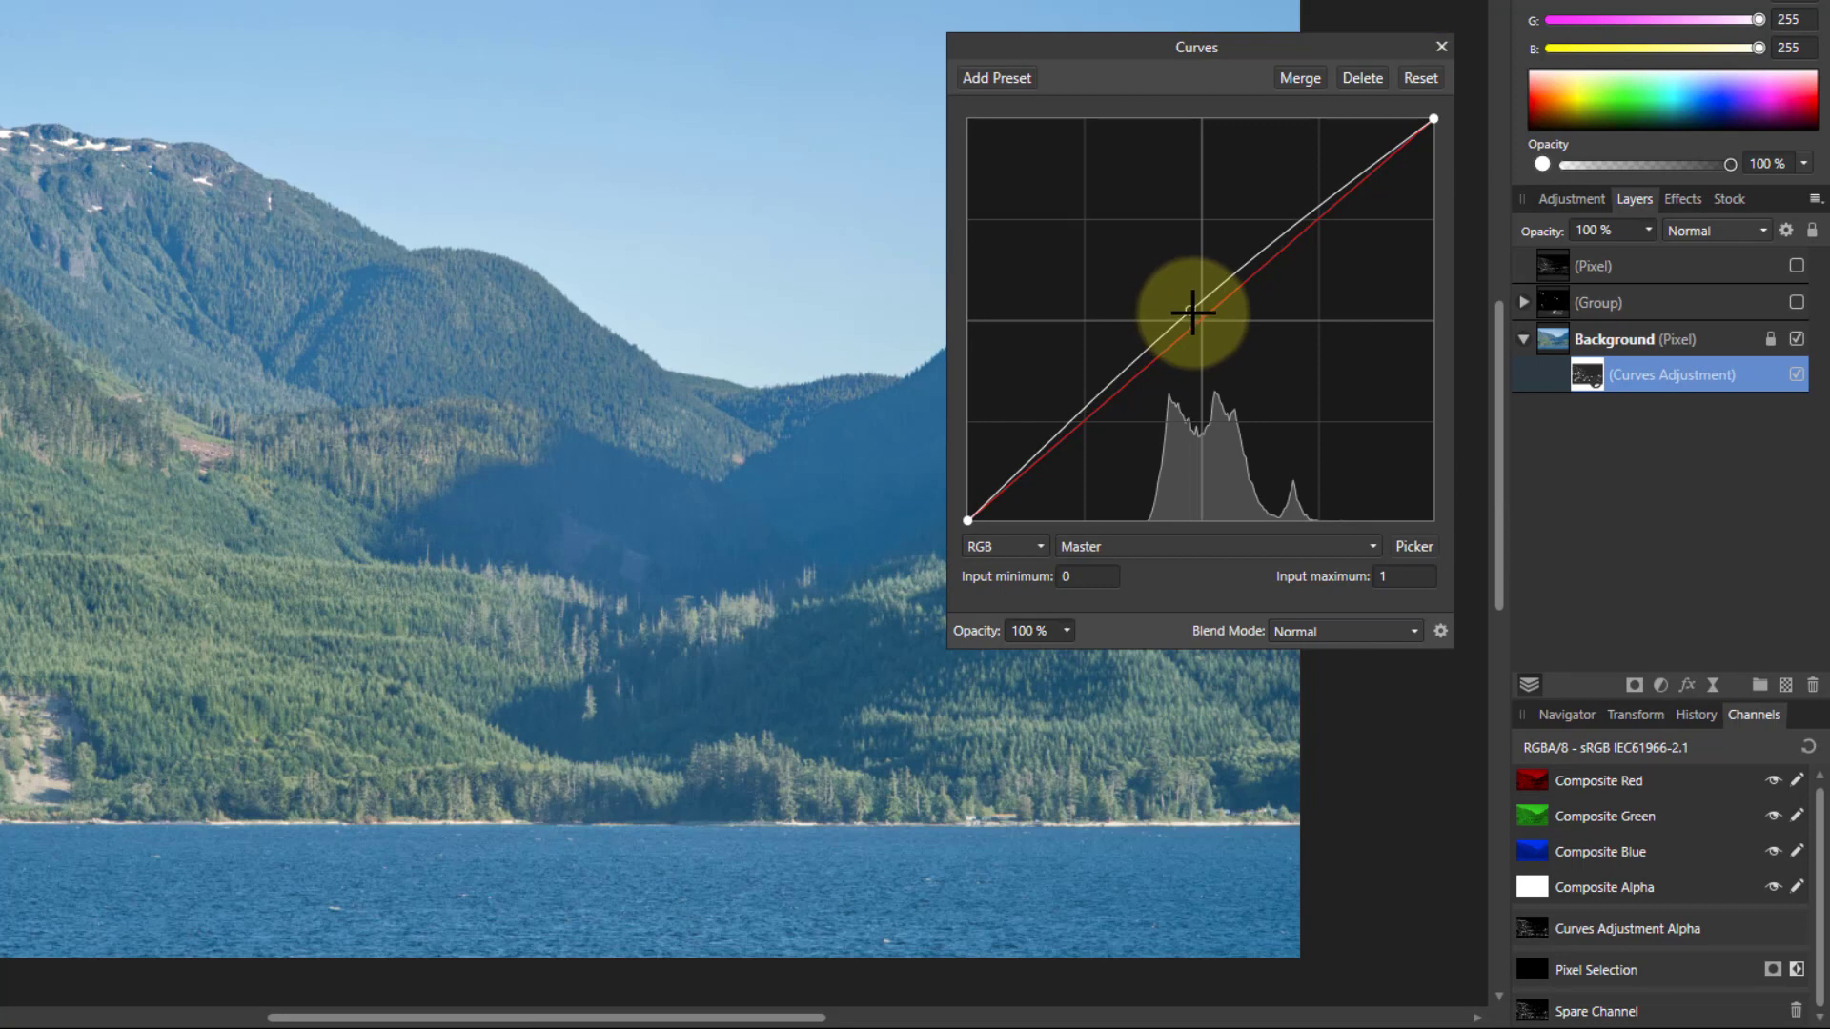
pyautogui.moveTo(1190, 314)
pyautogui.mouseDown()
pyautogui.moveTo(1159, 260)
pyautogui.moveTo(1197, 308)
pyautogui.moveTo(1181, 286)
pyautogui.mouseUp()
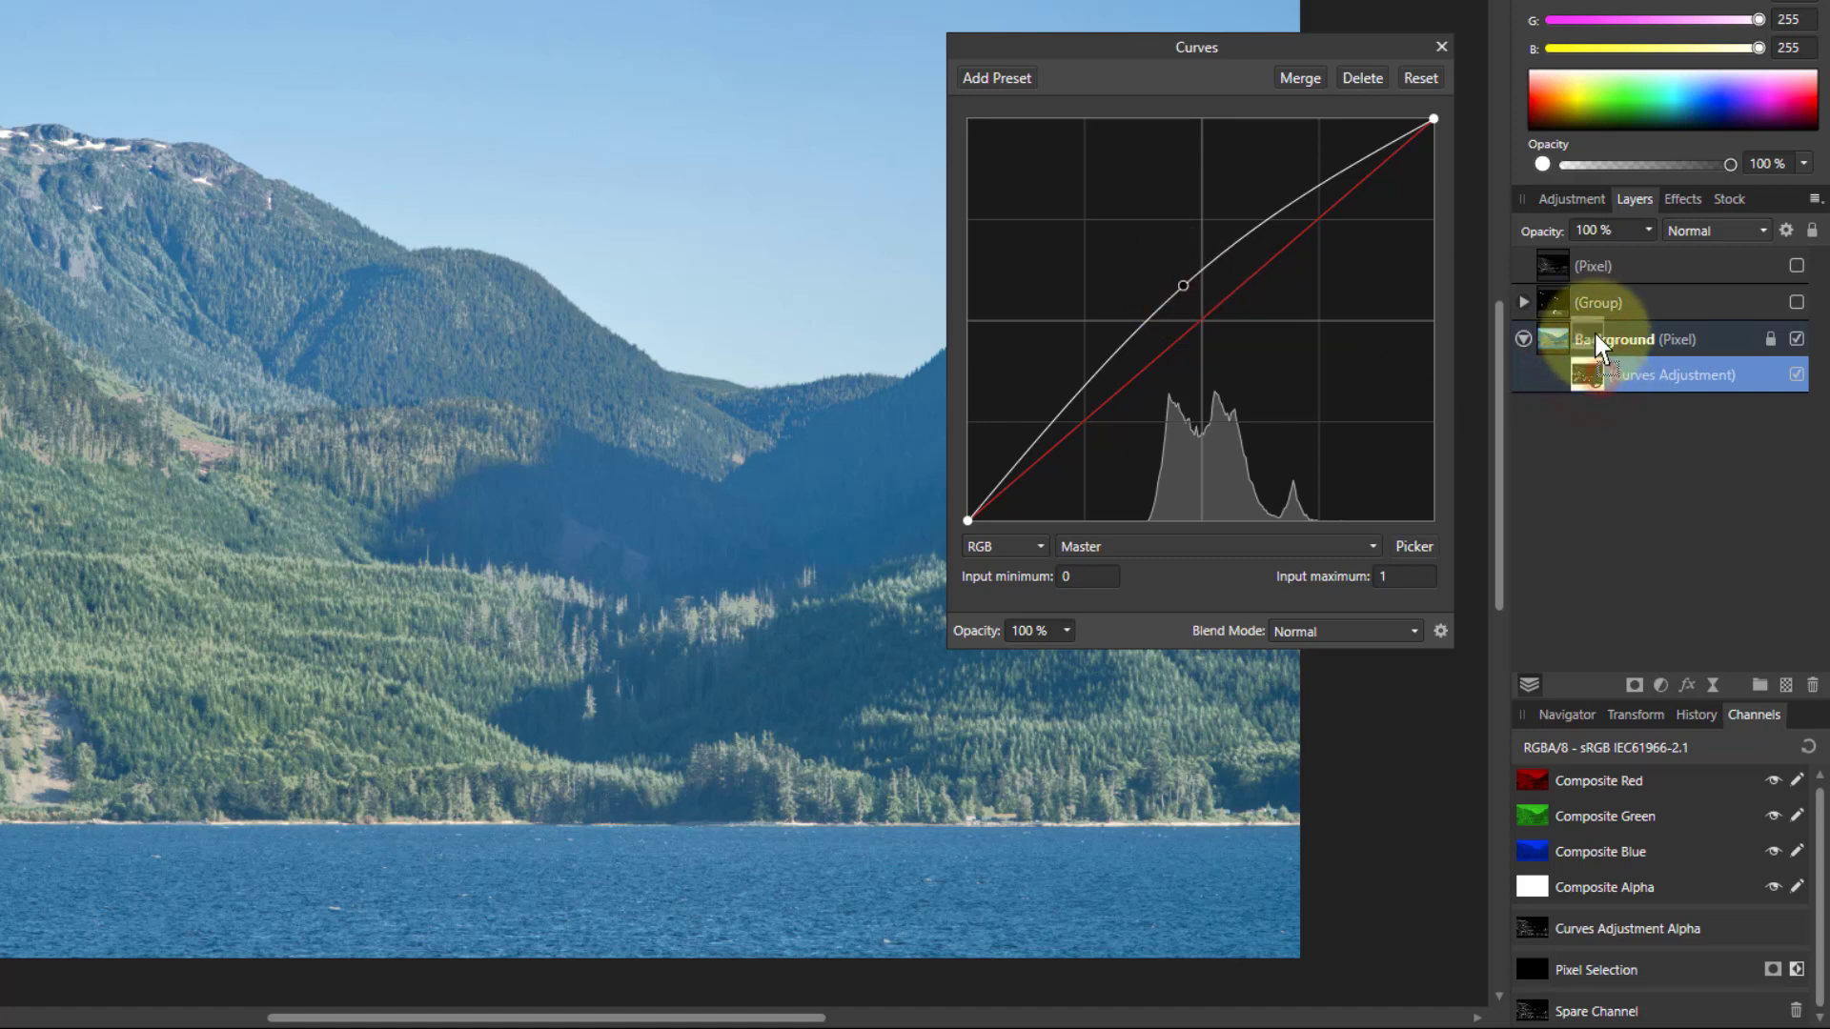
pyautogui.moveTo(1595, 333); pyautogui.dragTo(1594, 330)
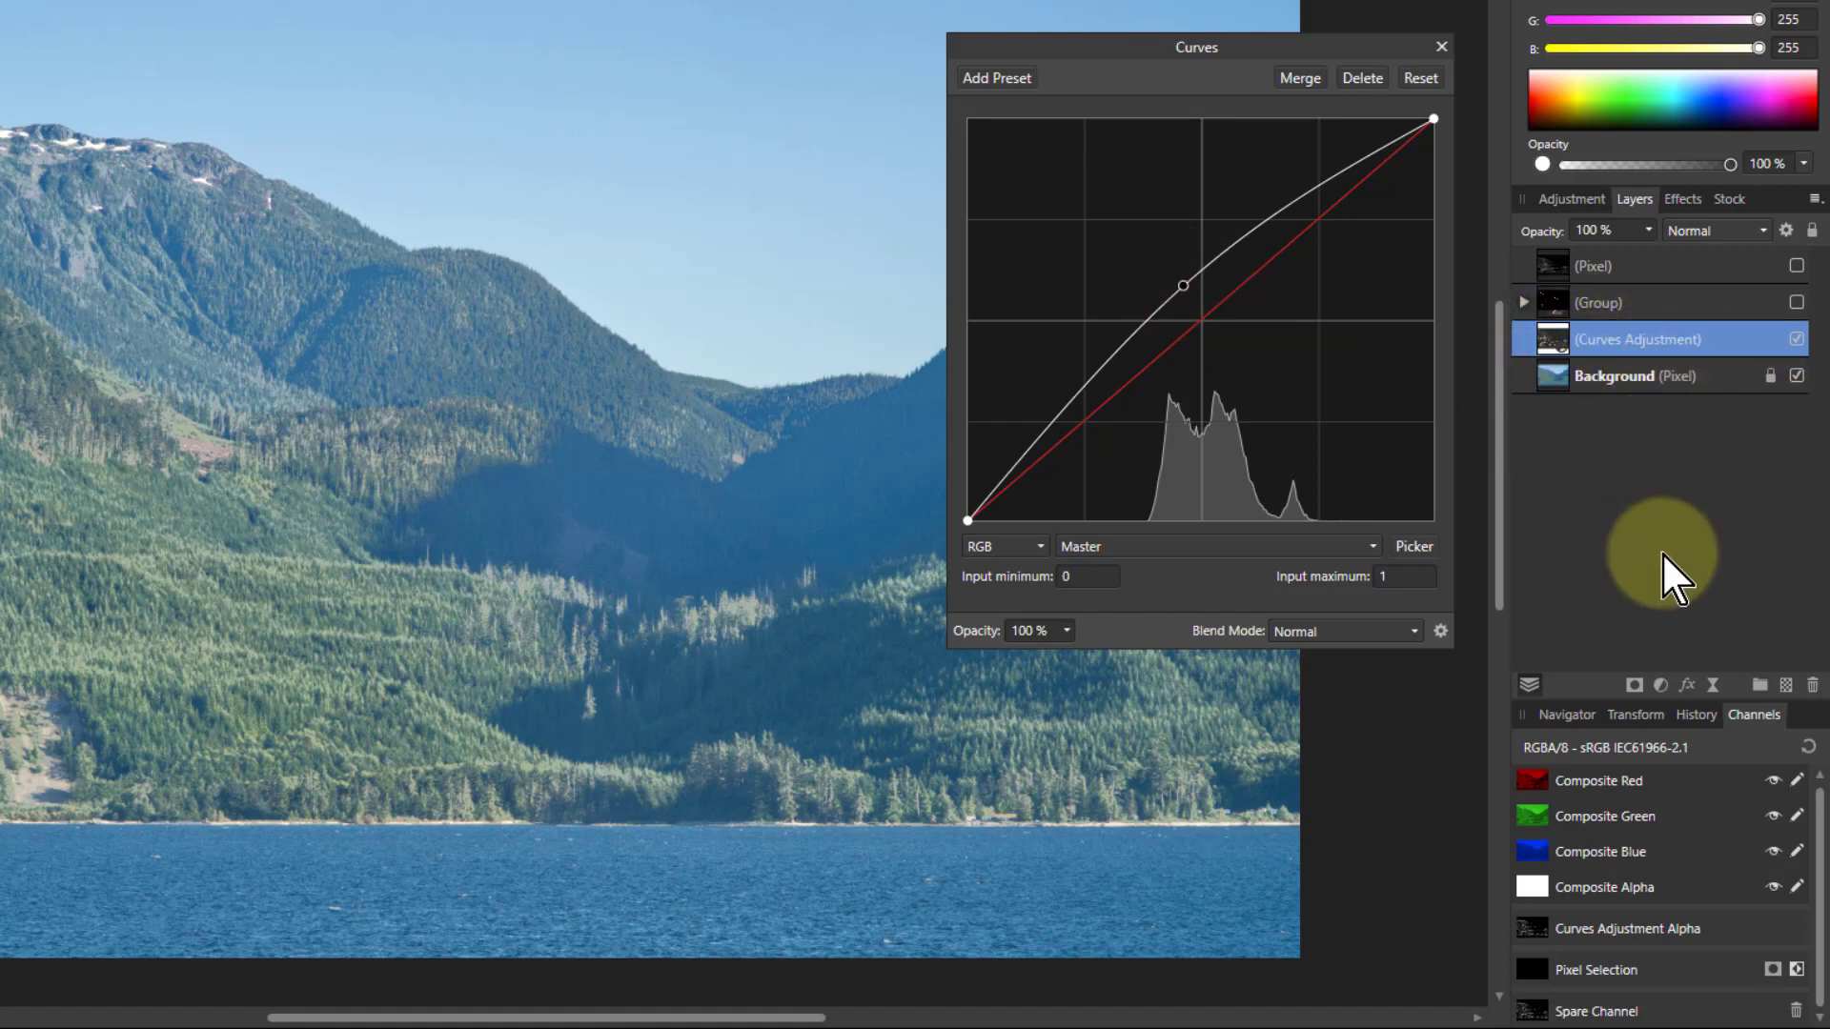
# Add a mask to the Curves adjustment and invert it to black
pyautogui.click(1632, 686)
pyautogui.click(1524, 337)
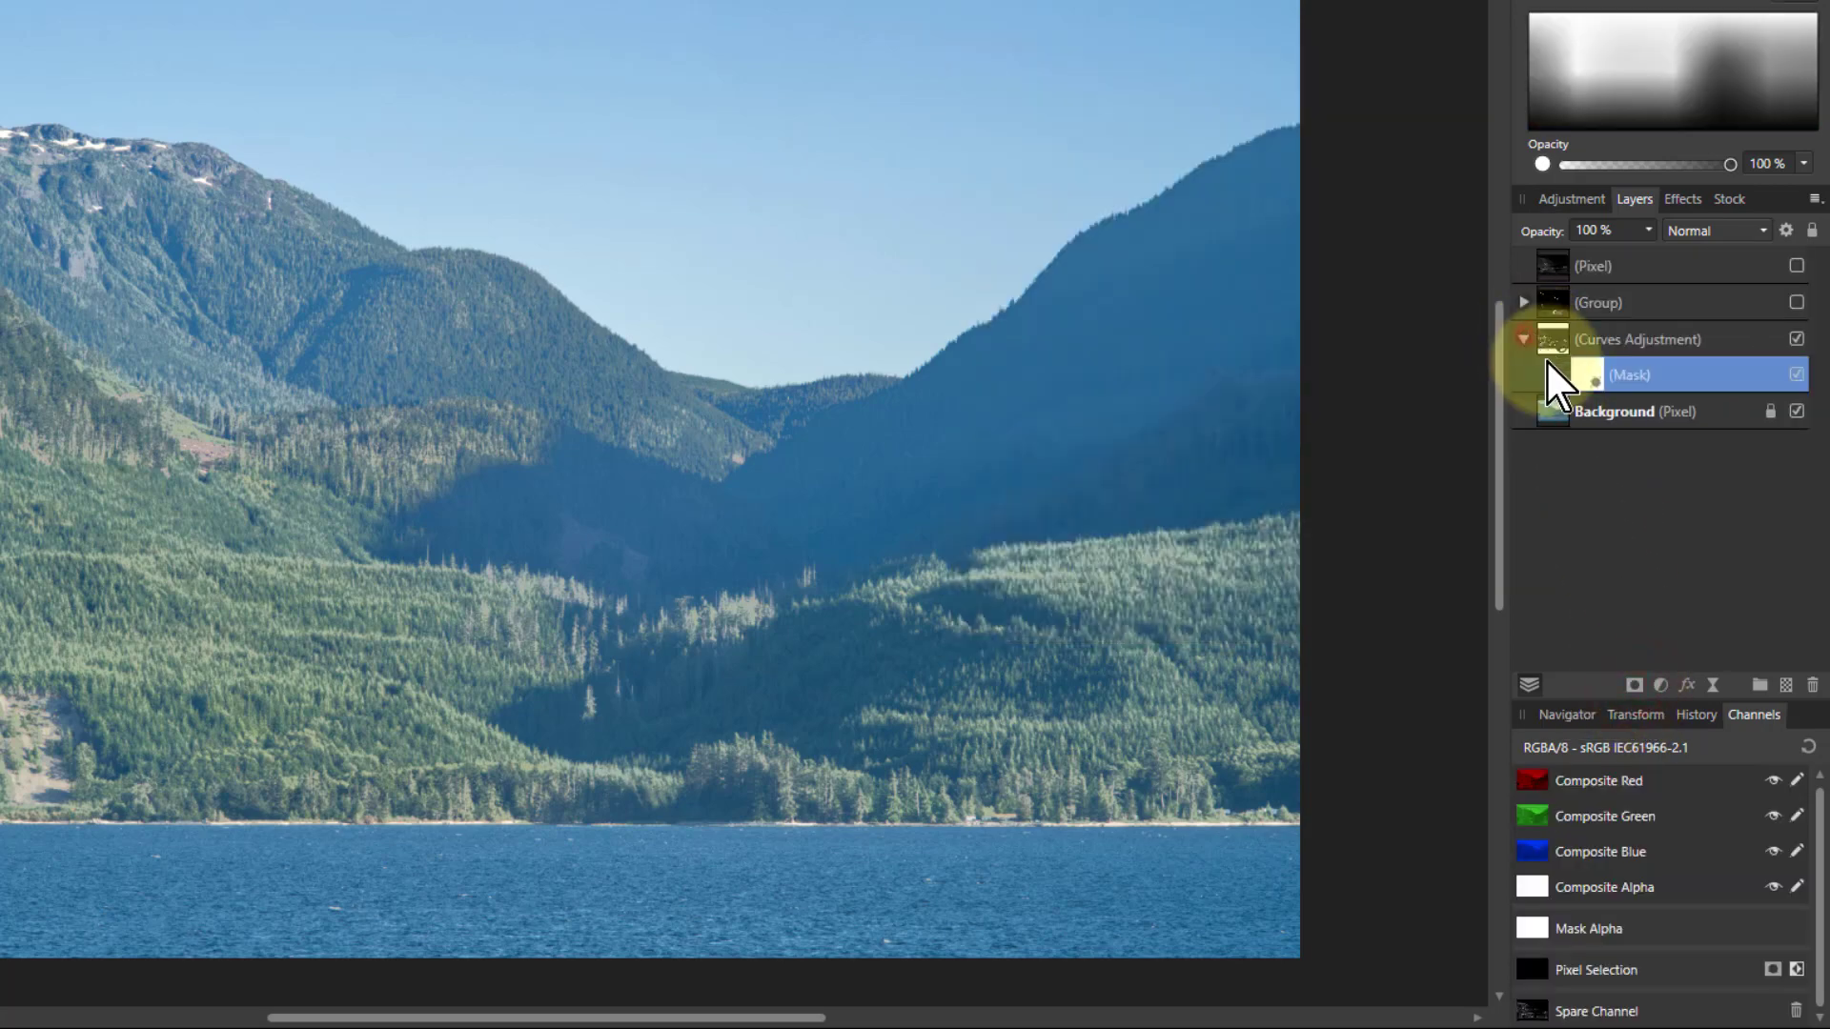
pyautogui.click(1592, 371)
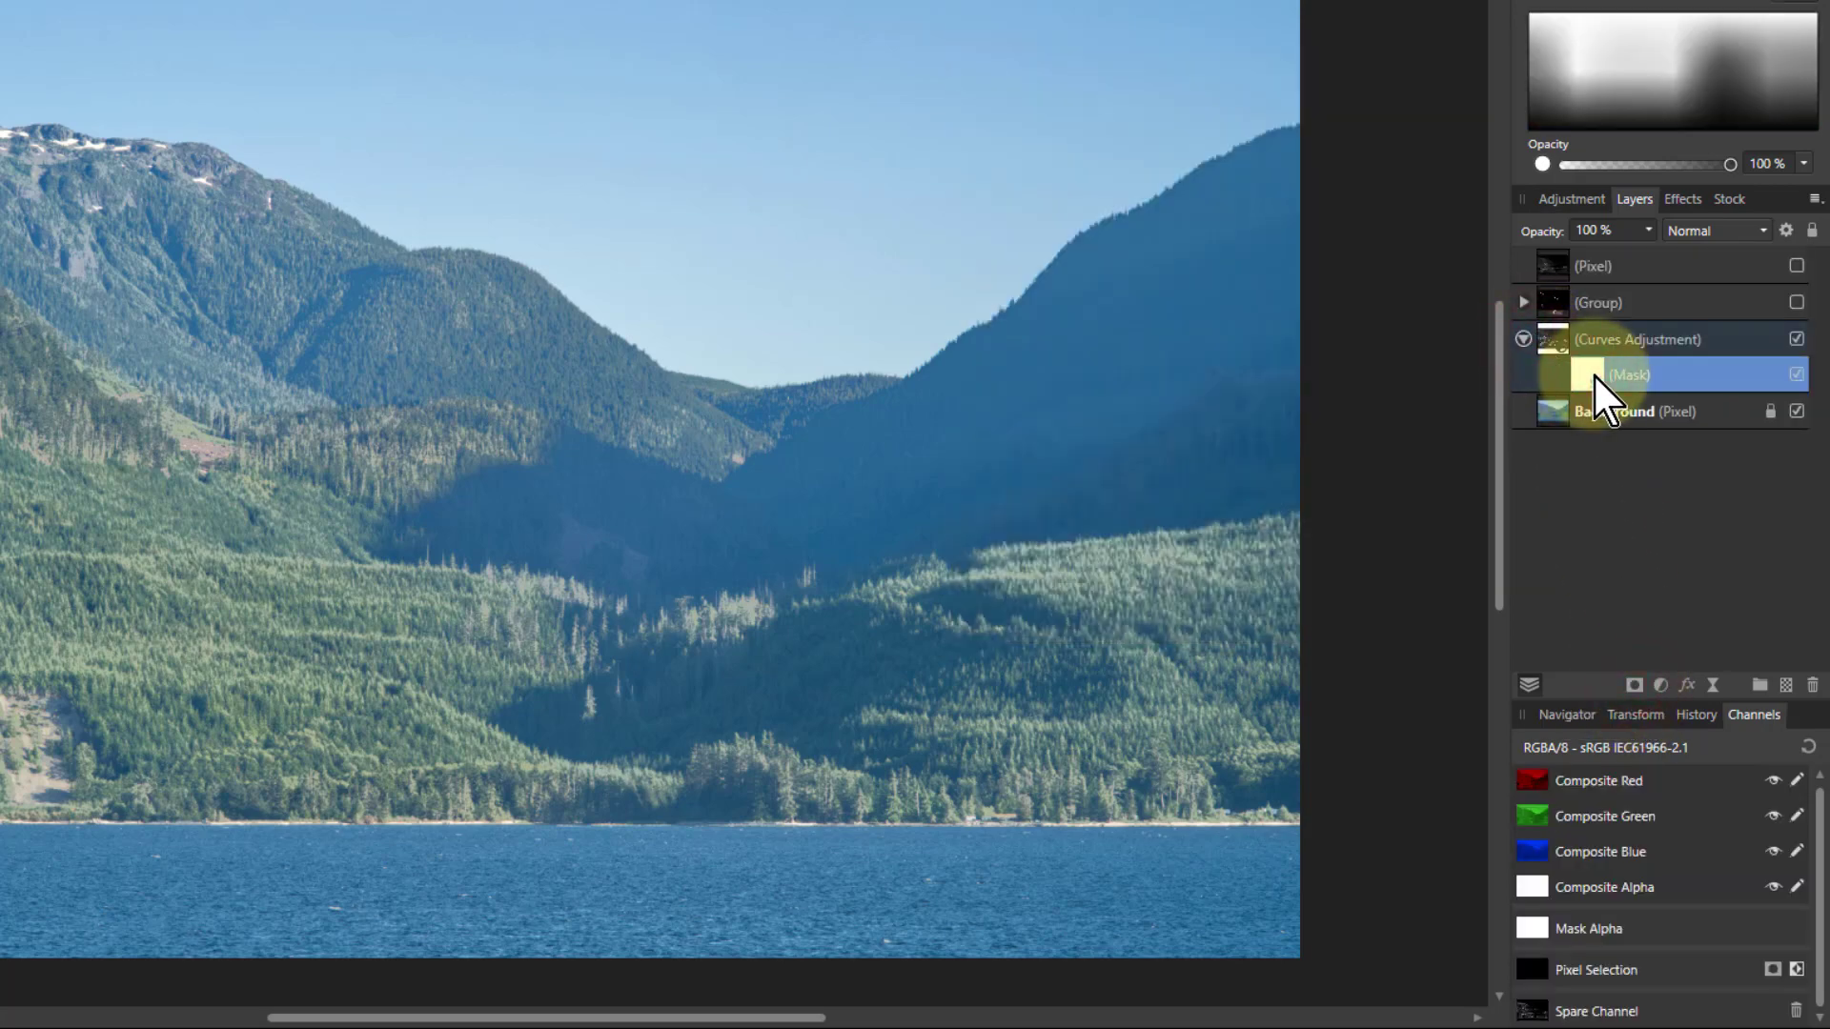
pyautogui.hotkey('ctrl', 'i')
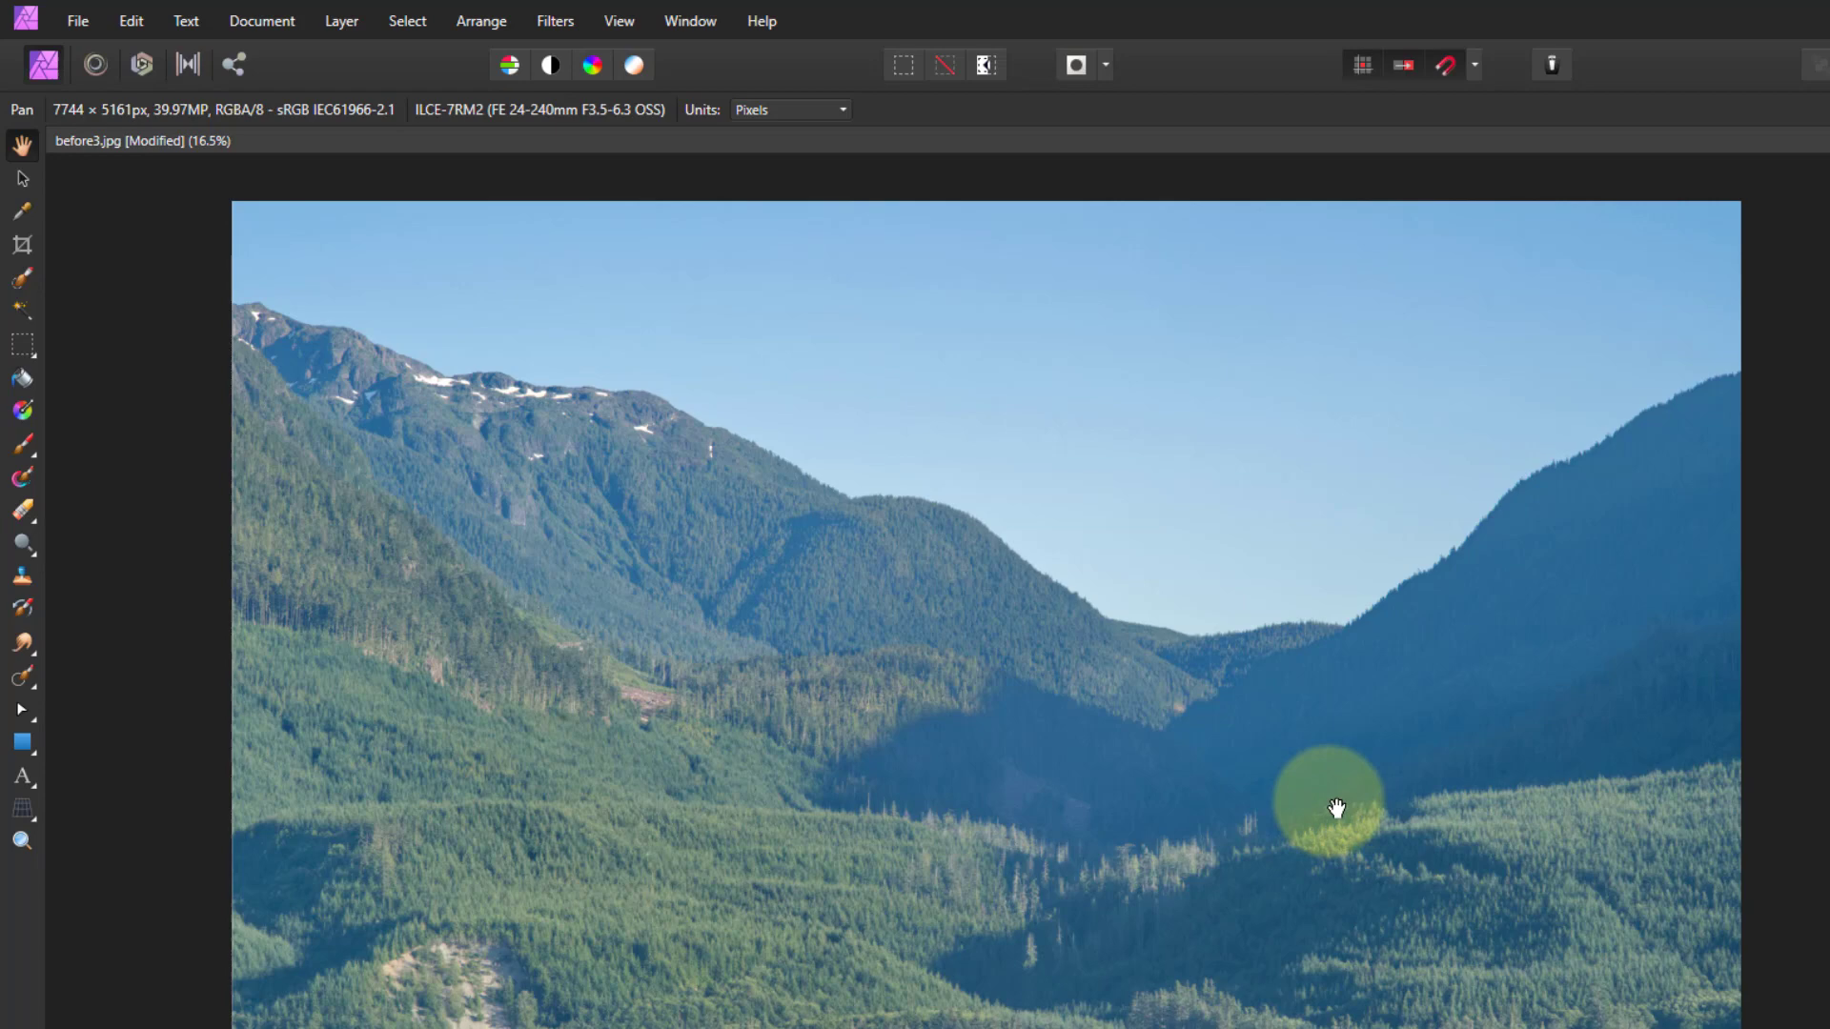
# Paint white at 36% brush opacity onto the mask over several forest patches
pyautogui.click(23, 445)
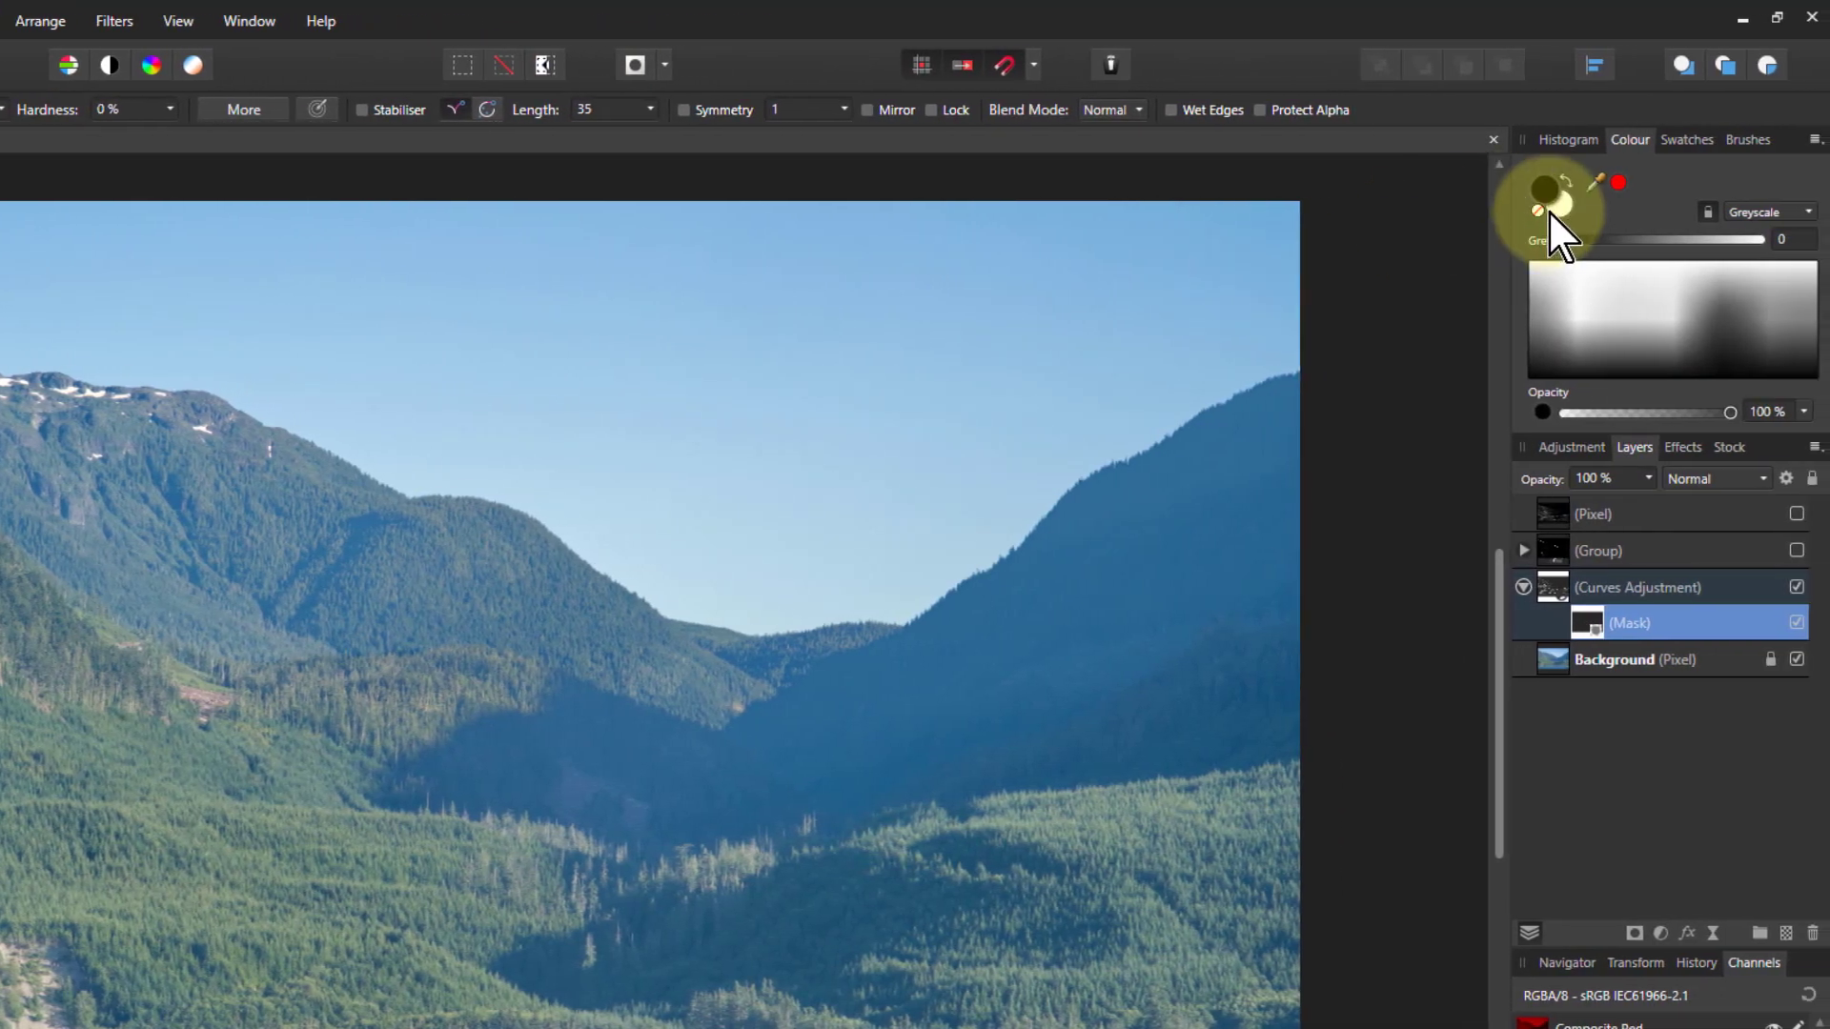
pyautogui.click(1554, 212)
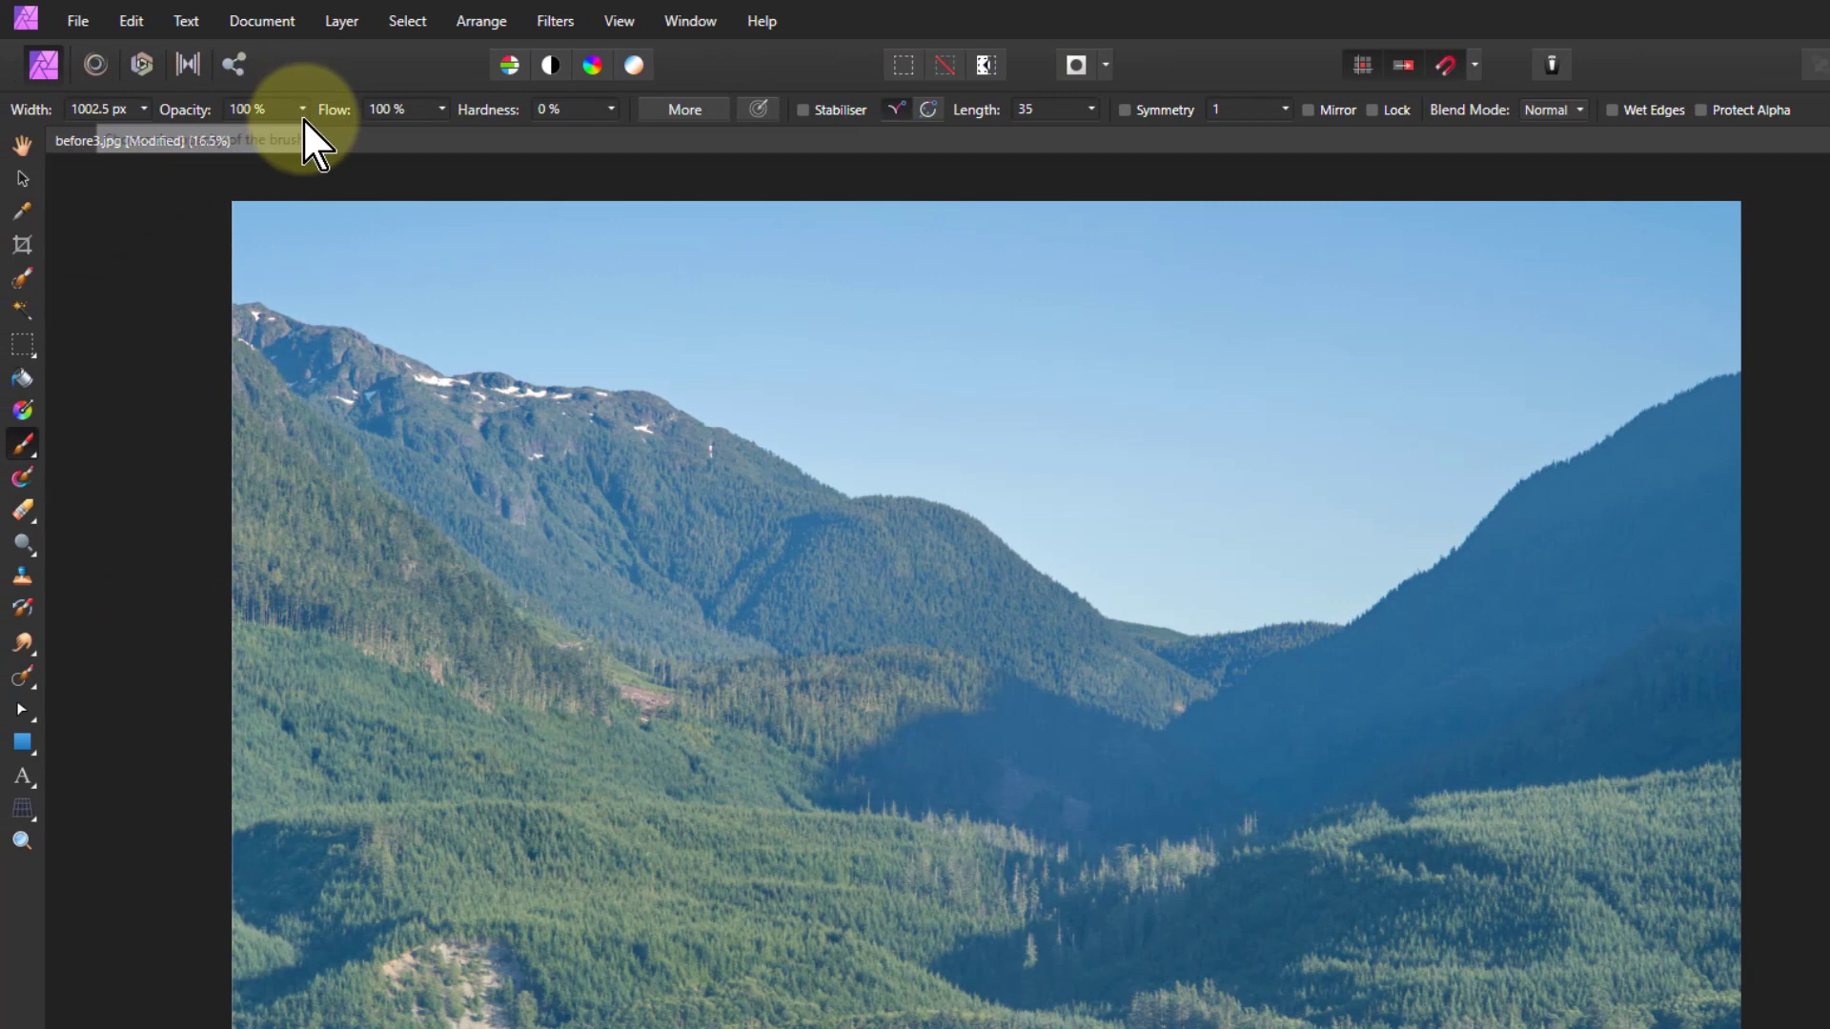
pyautogui.moveTo(303, 119); pyautogui.dragTo(202, 129)
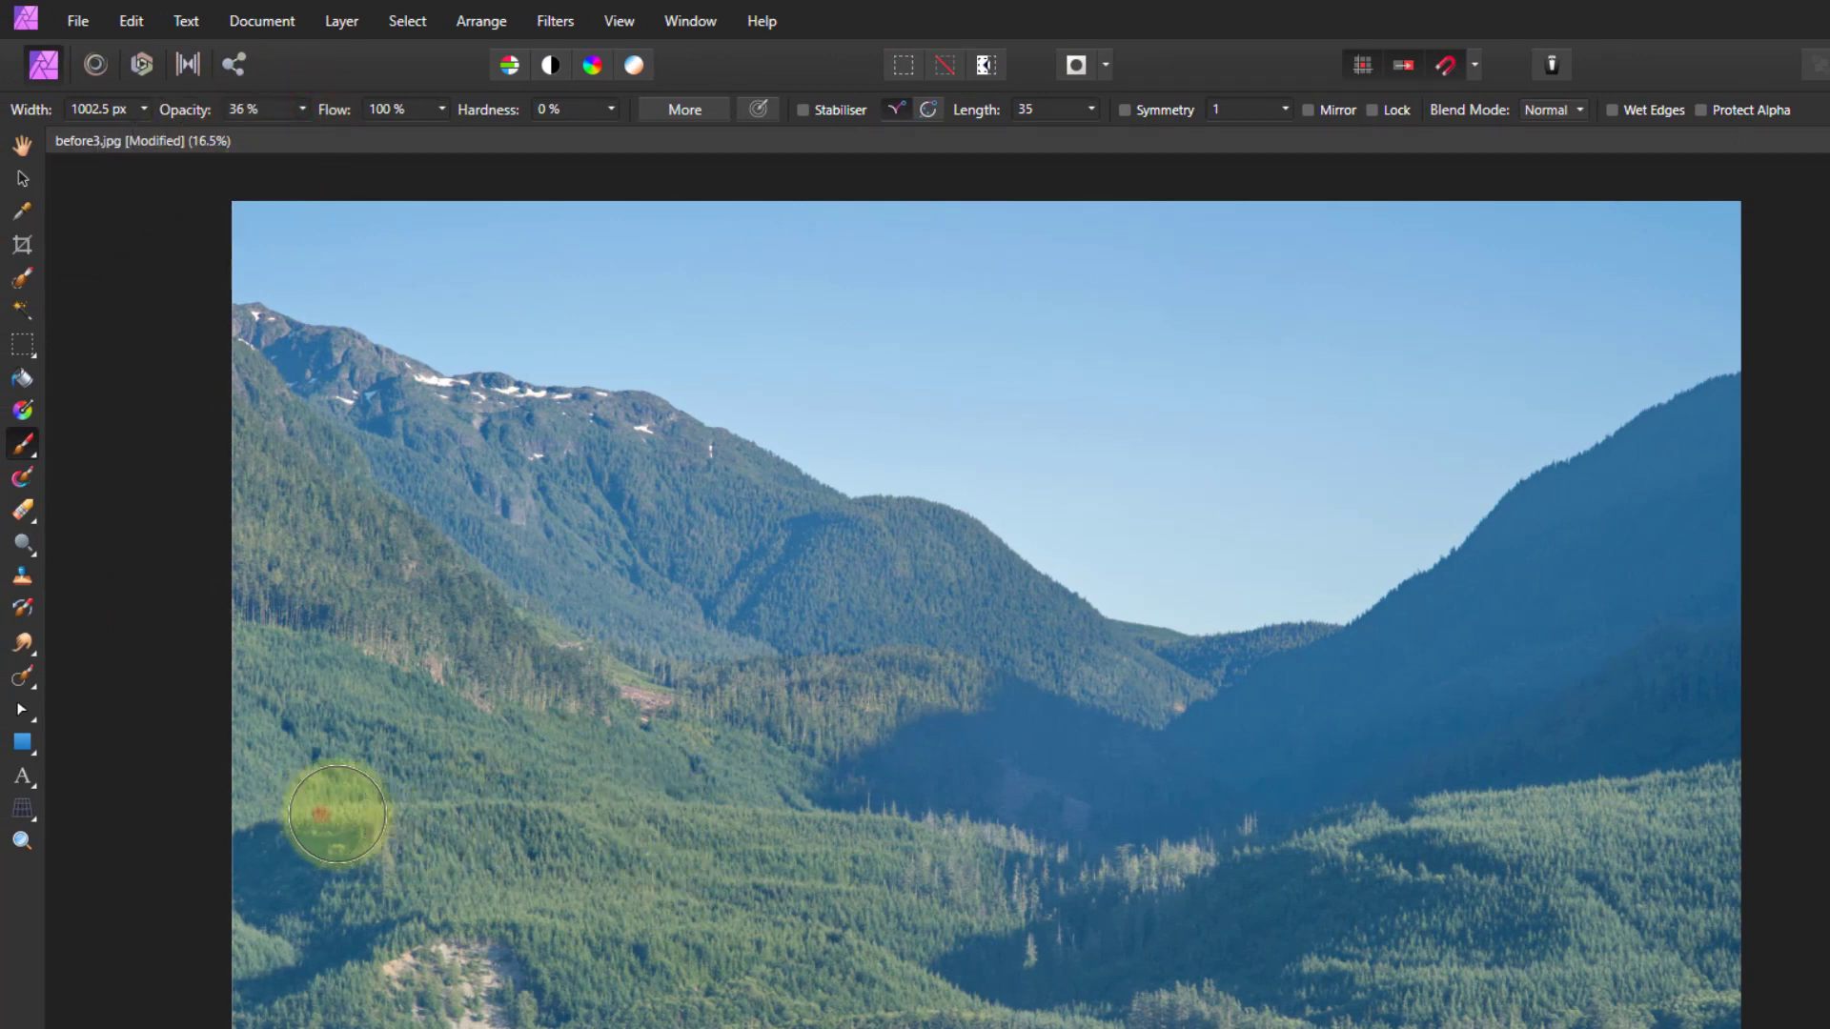
pyautogui.click(941, 870)
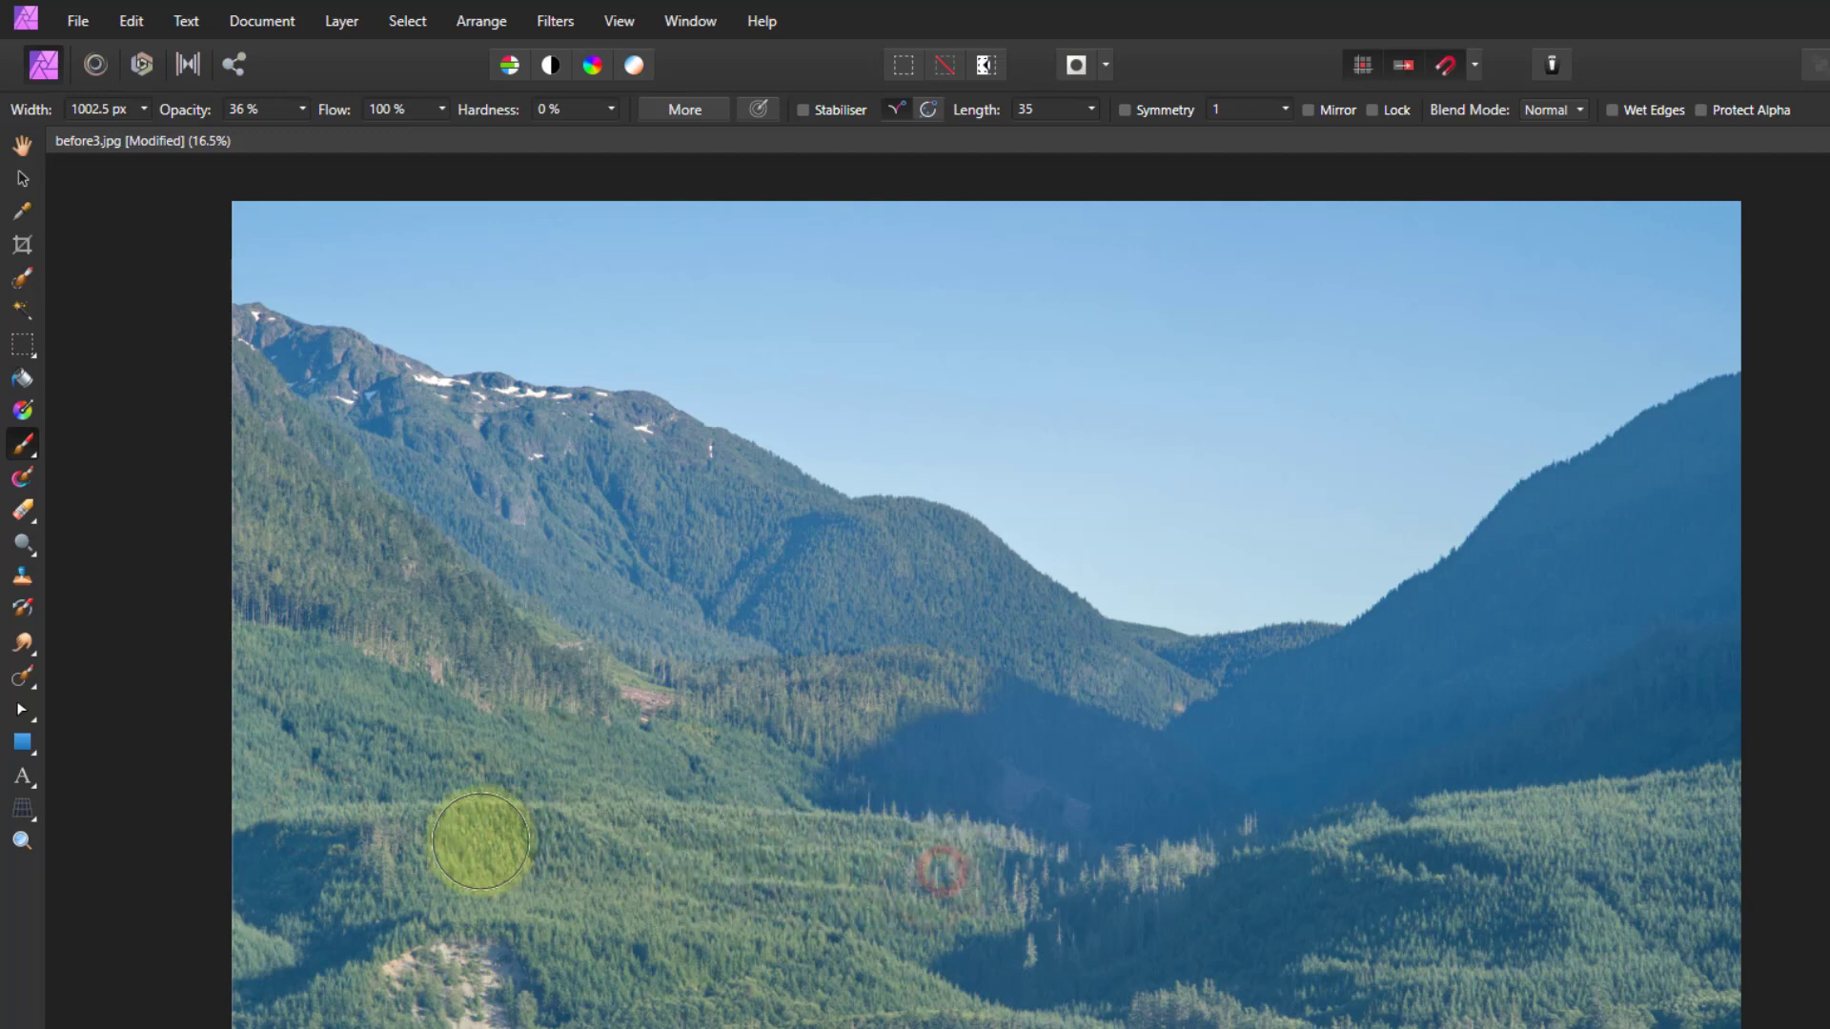
pyautogui.click(415, 825)
pyautogui.click(675, 903)
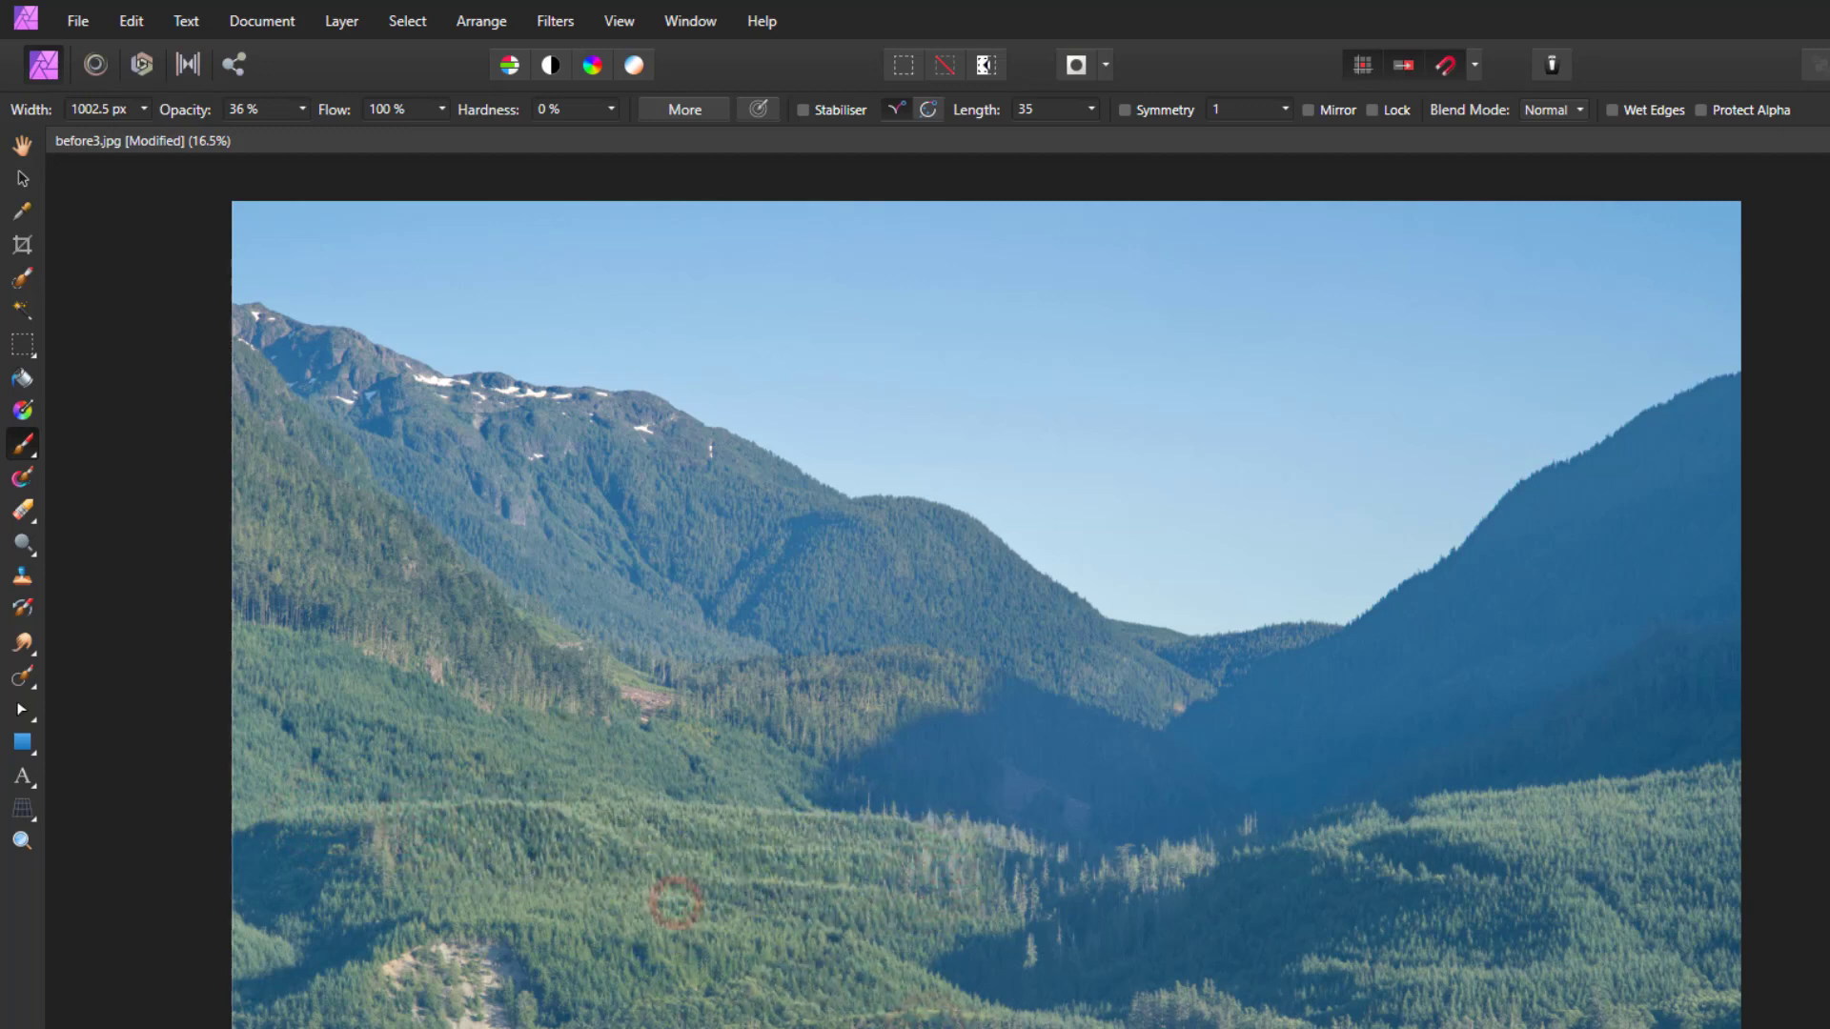
pyautogui.click(584, 882)
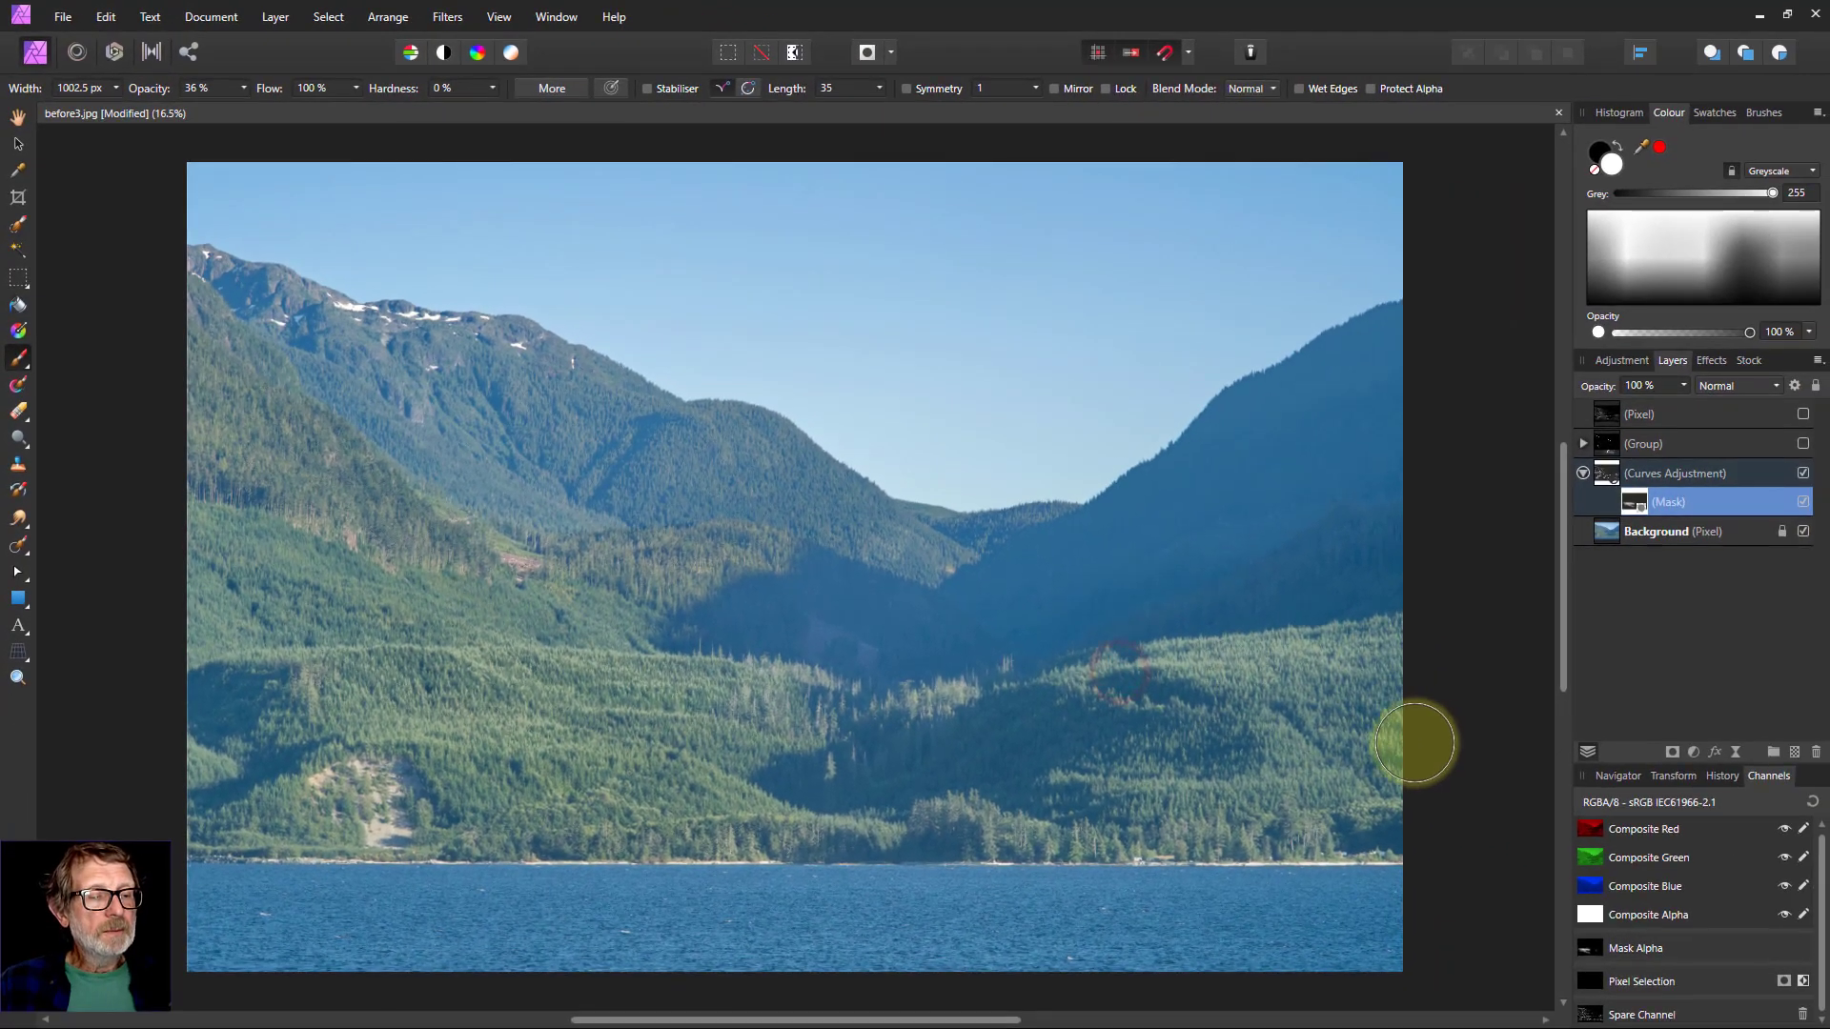
pyautogui.click(1643, 818)
pyautogui.click(1572, 990)
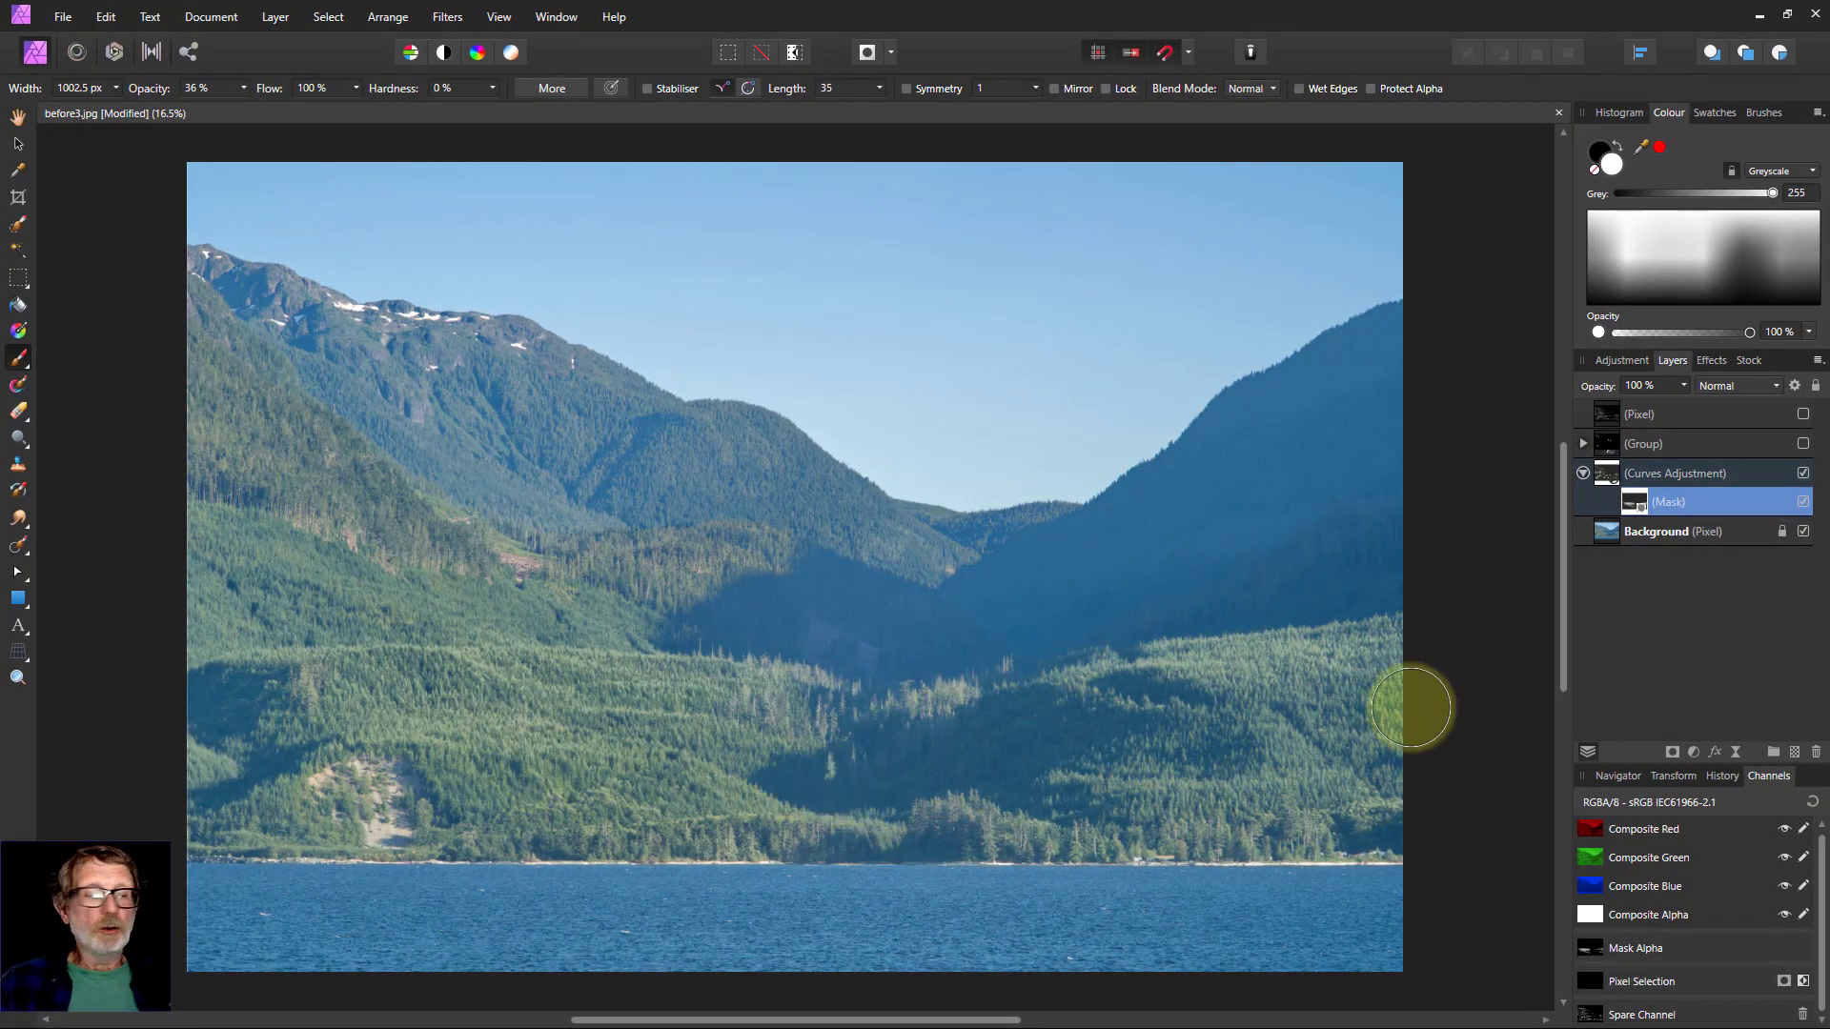
# Toggle the Curves adjustment off and back on to compare before and after
pyautogui.click(1803, 474)
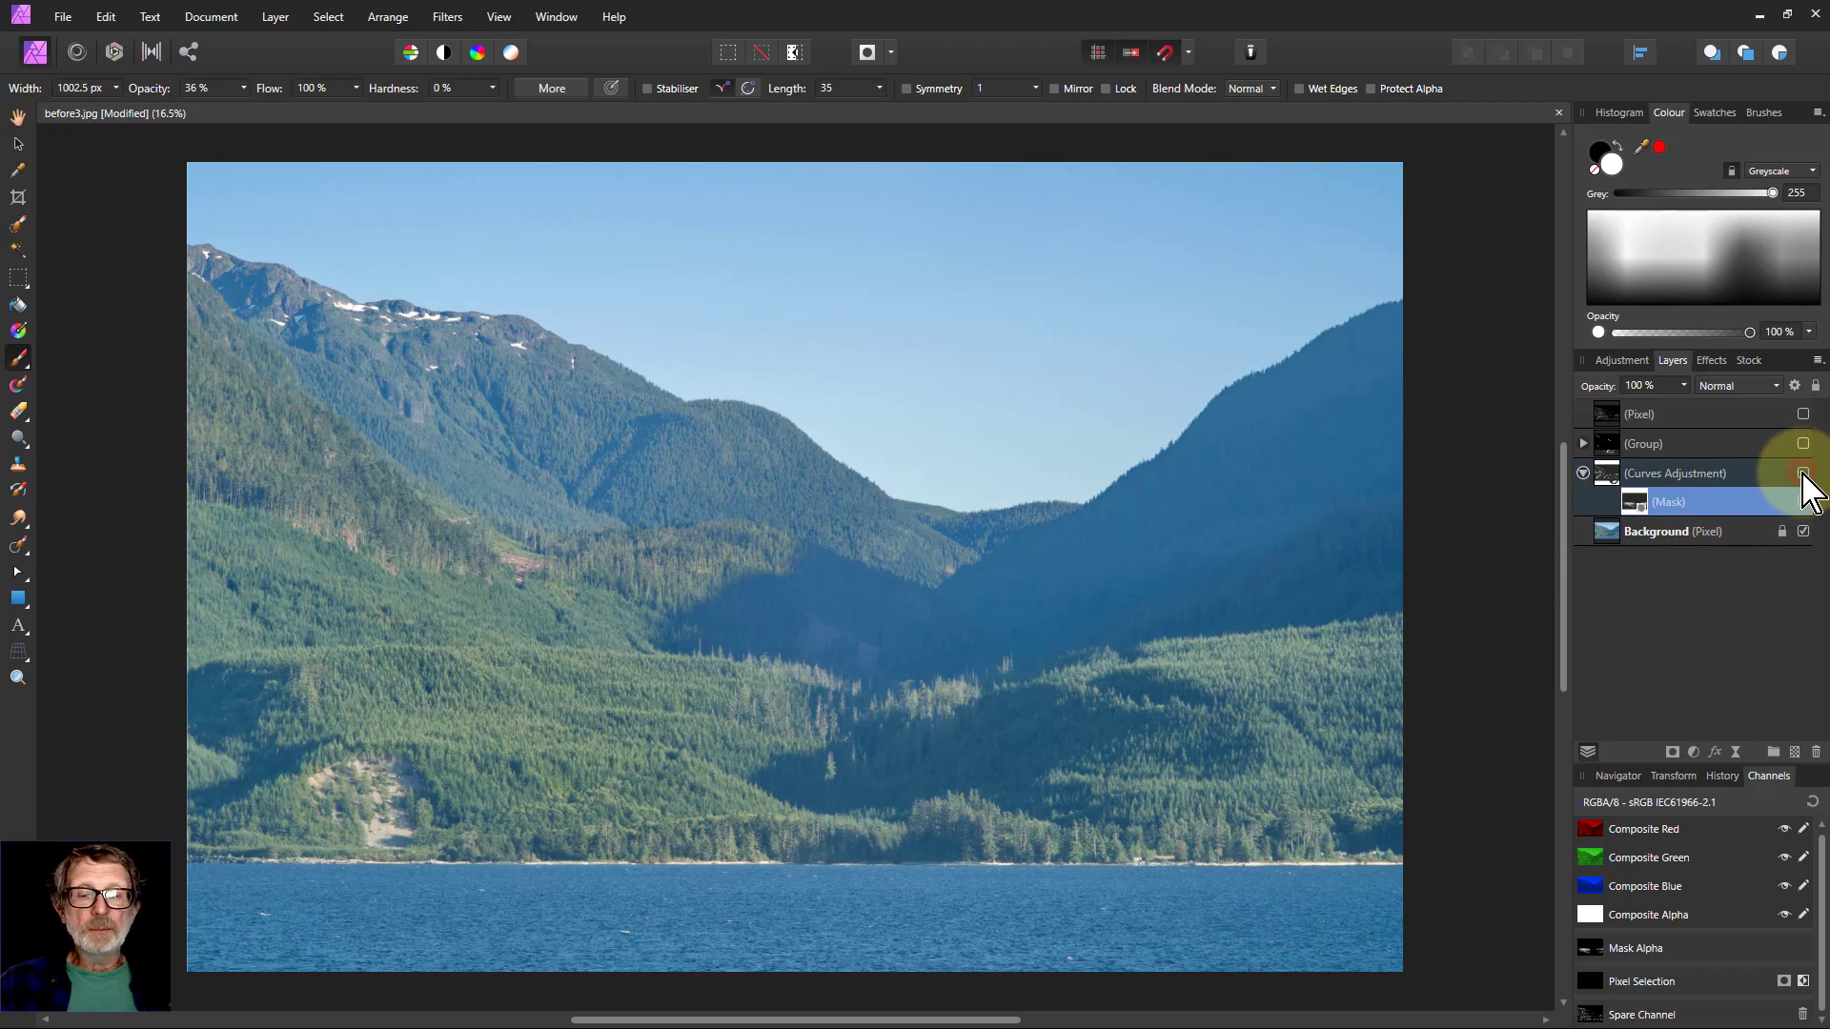
pyautogui.click(1802, 471)
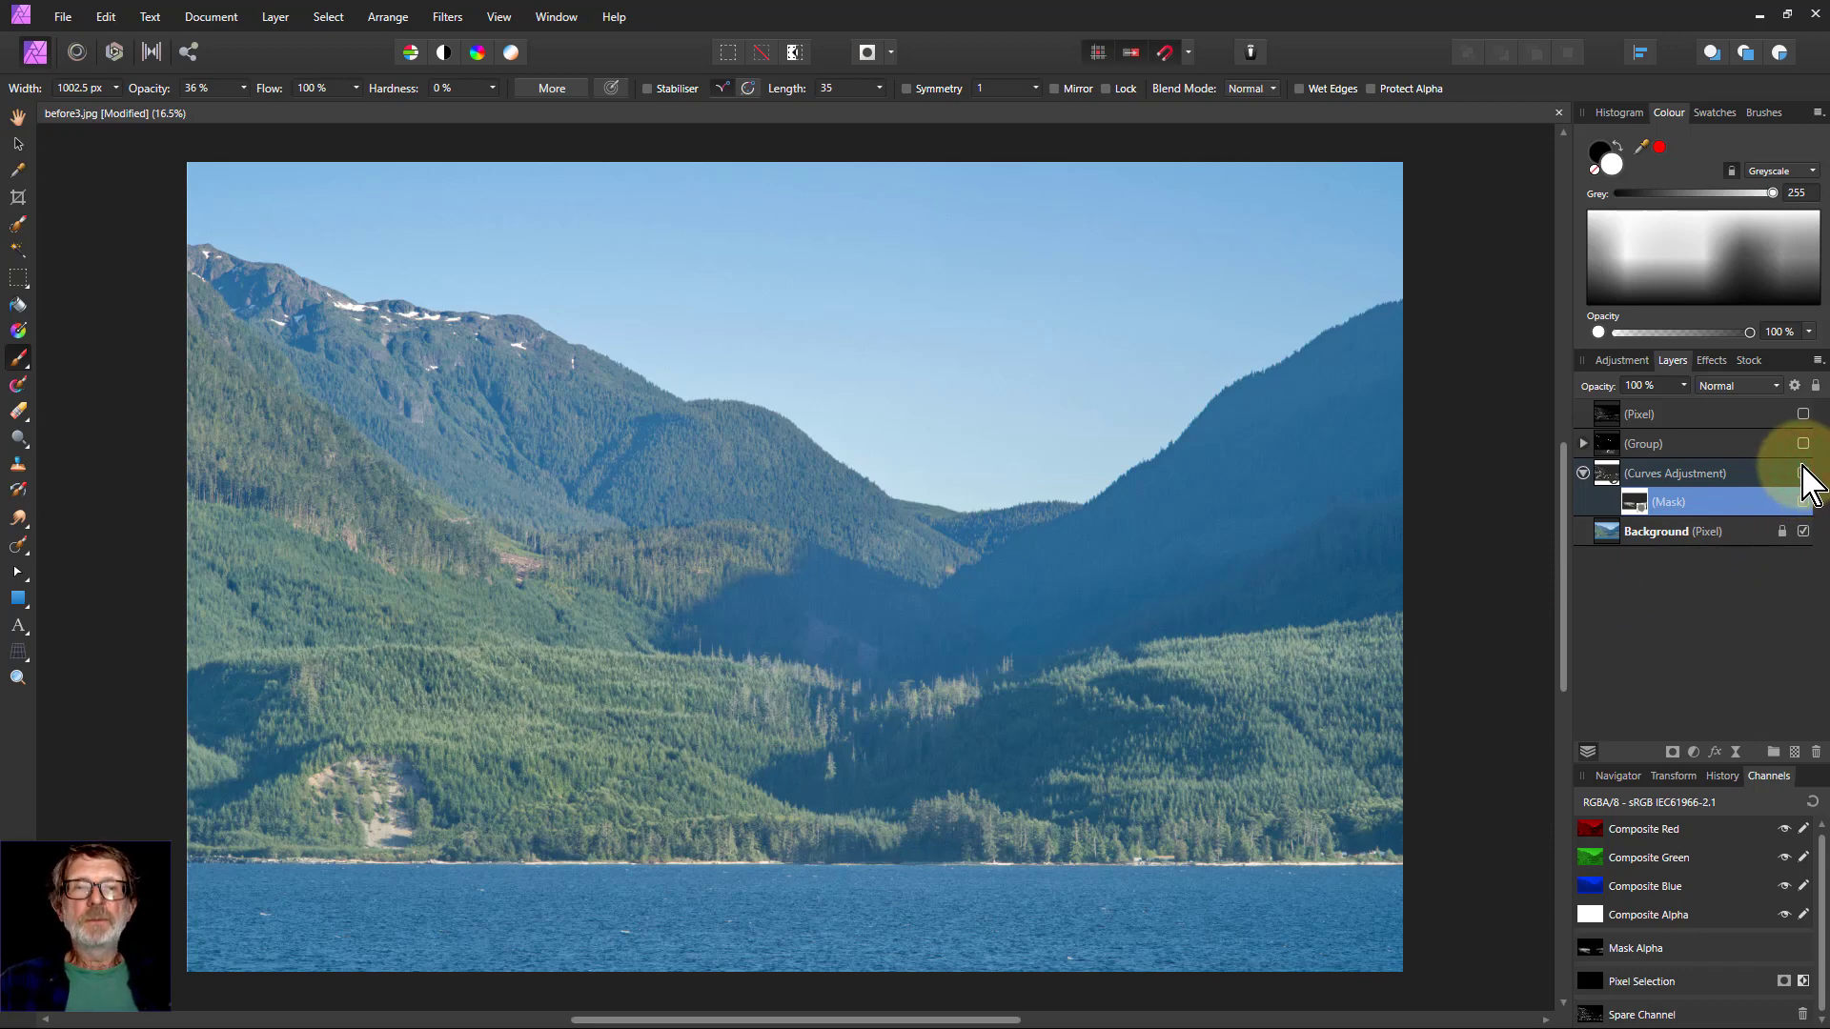
pyautogui.click(1803, 474)
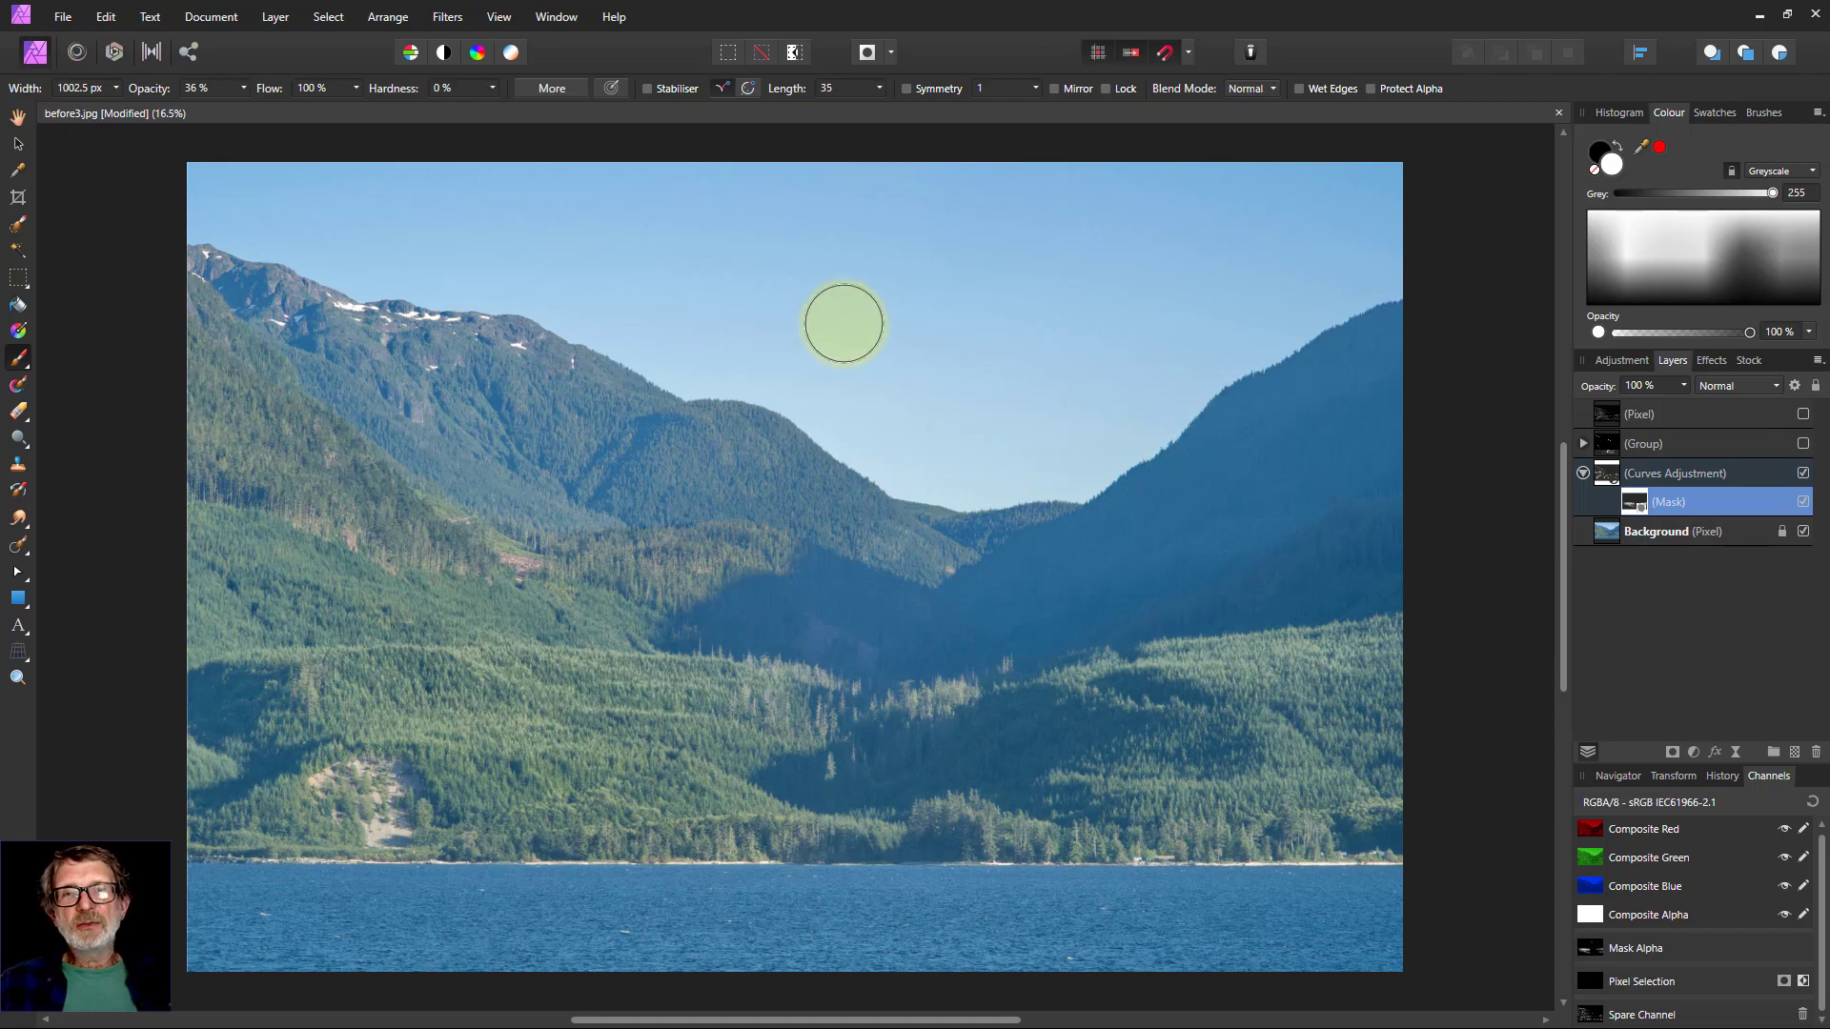